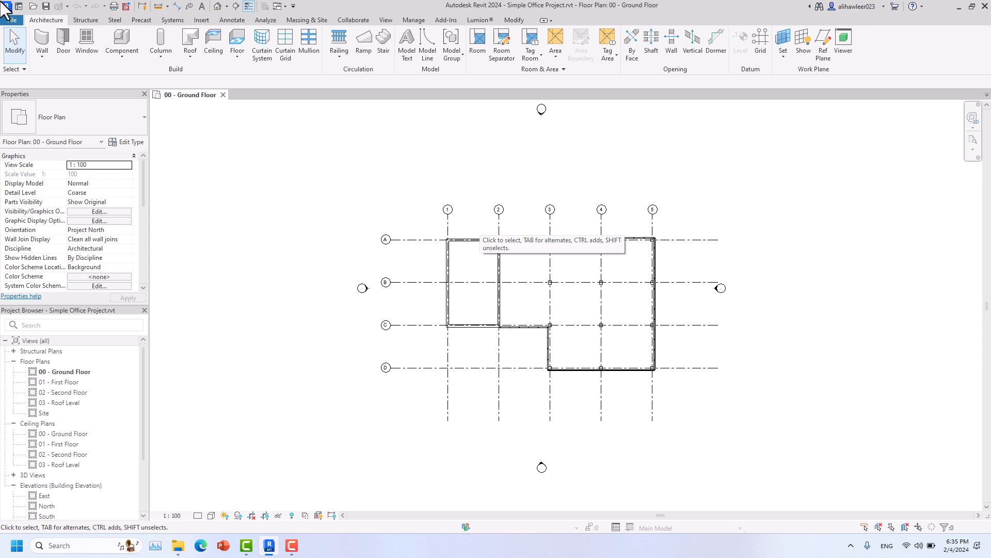
- Zoom the ground floor plan and select the Generic - 300mm wall between grids 1 and 2
scroll(472, 240, up, 5)
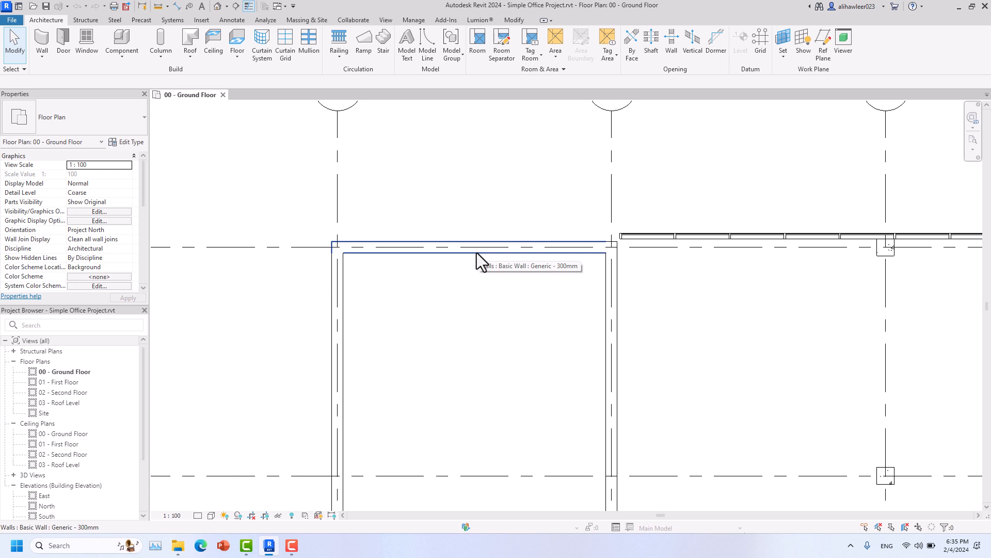
scroll(476, 253, down, 1)
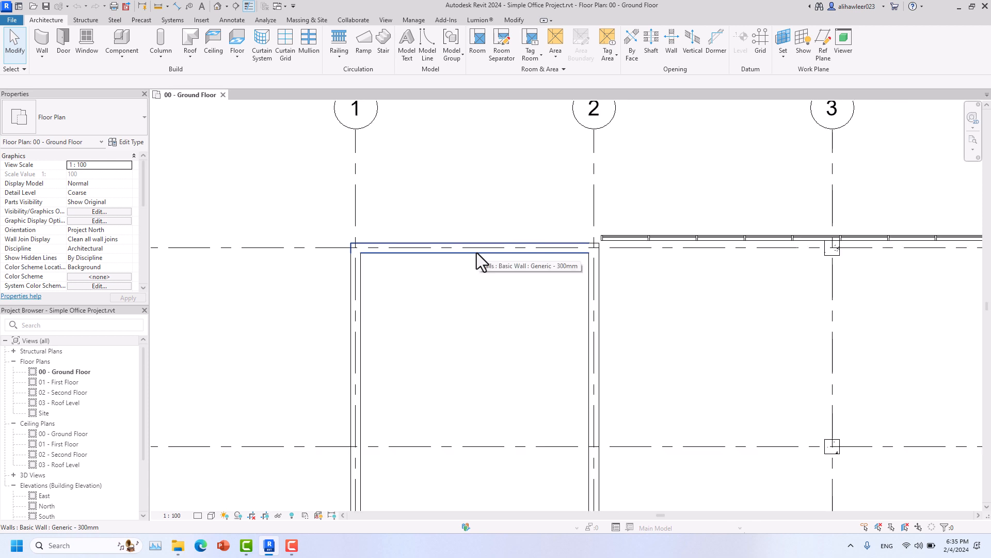
click(476, 252)
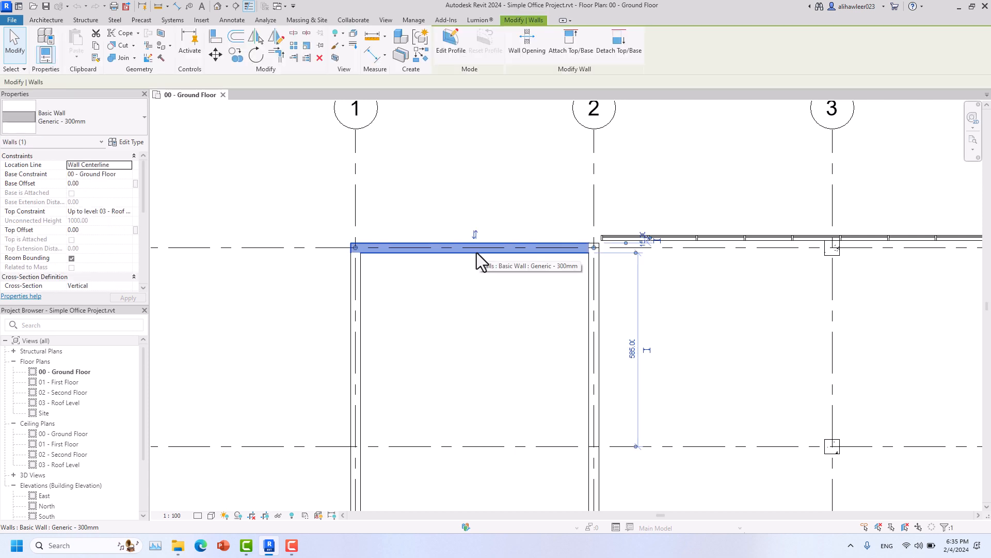
scroll(596, 247, up, 3)
scroll(597, 249, up, 2)
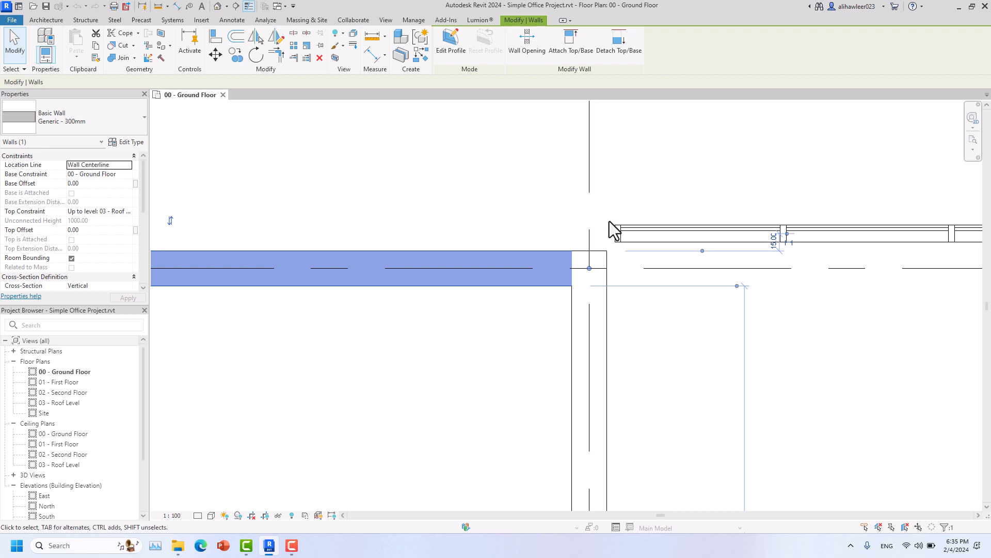
scroll(589, 253, down, 4)
scroll(592, 255, up, 2)
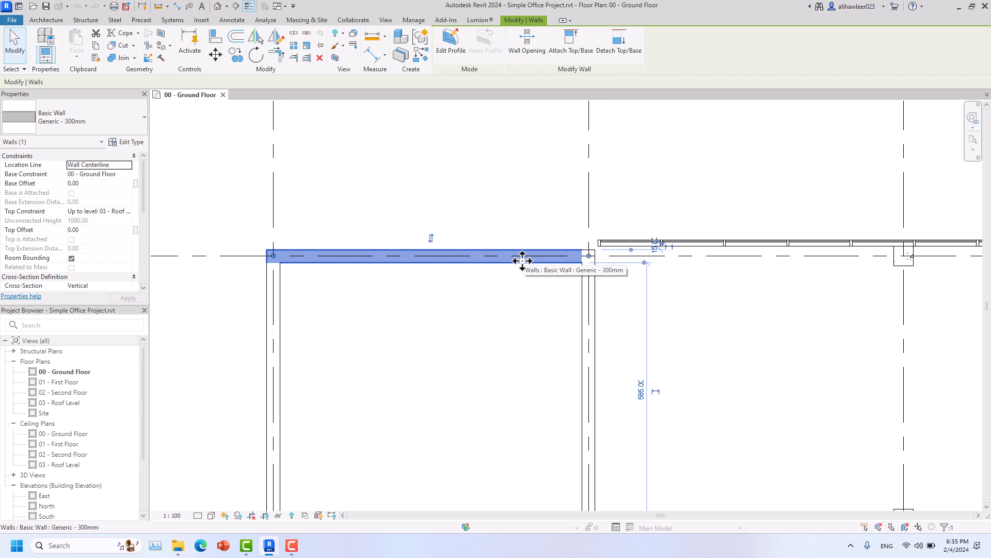
- Open the wall's Type Properties and confirm Basic Wall family with Generic - 300mm type
click(126, 147)
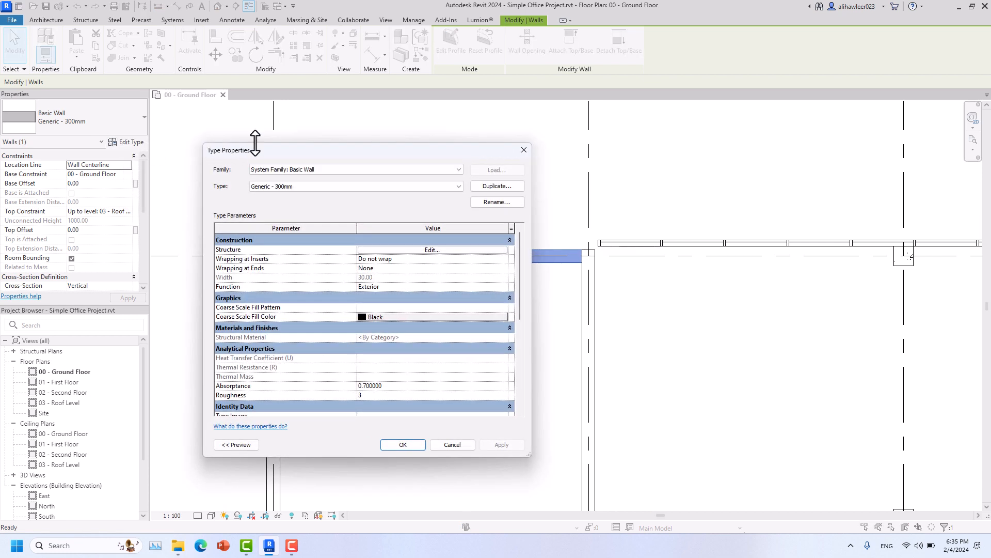
drag(284, 153, 411, 106)
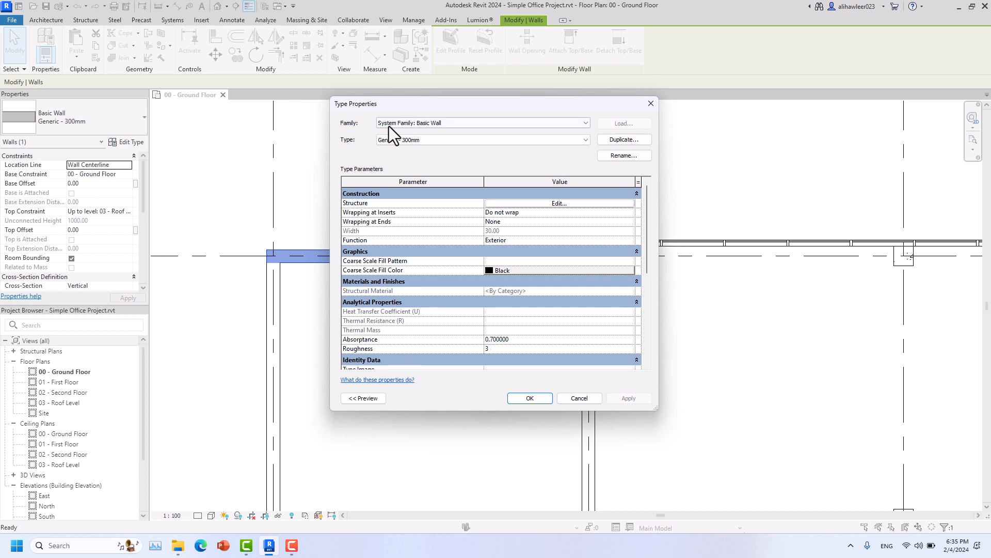
click(429, 126)
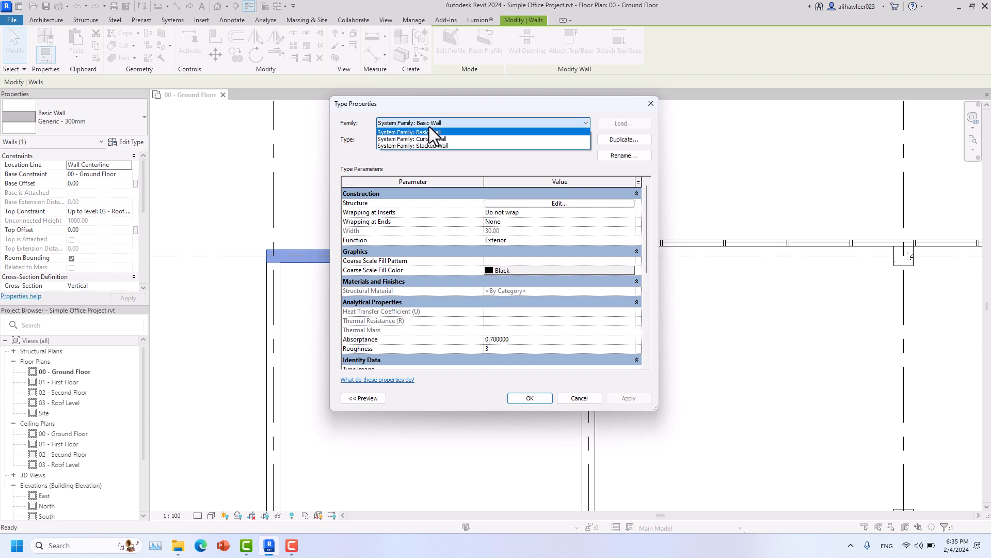
click(427, 131)
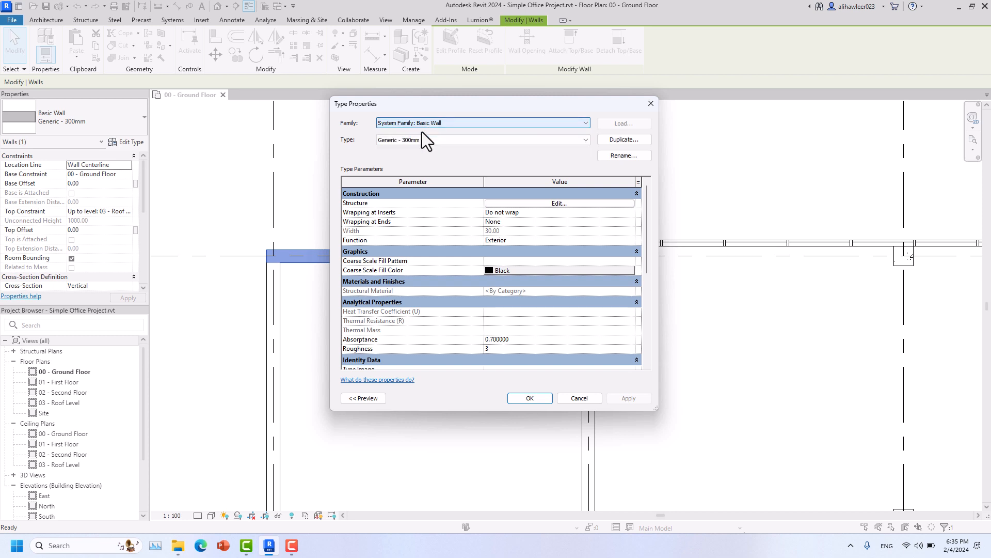
click(379, 143)
click(386, 143)
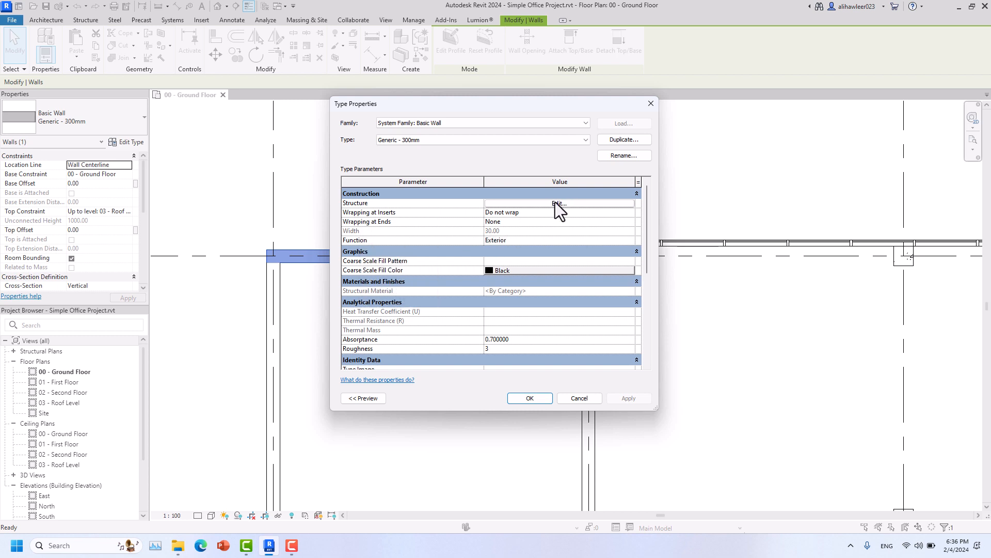
- Review the type parameters and keep the wall Function set to Exterior
scroll(531, 233, down, 6)
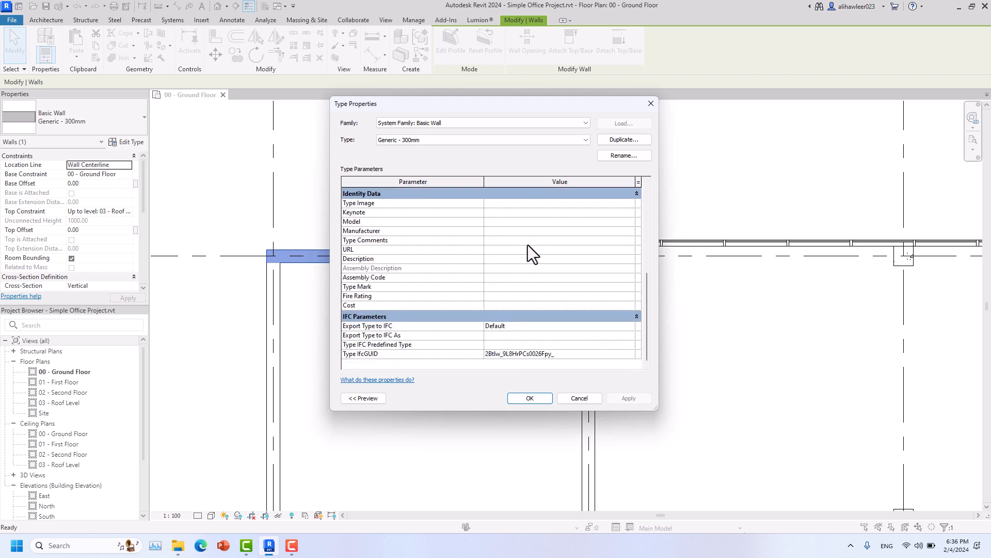
scroll(524, 325, up, 6)
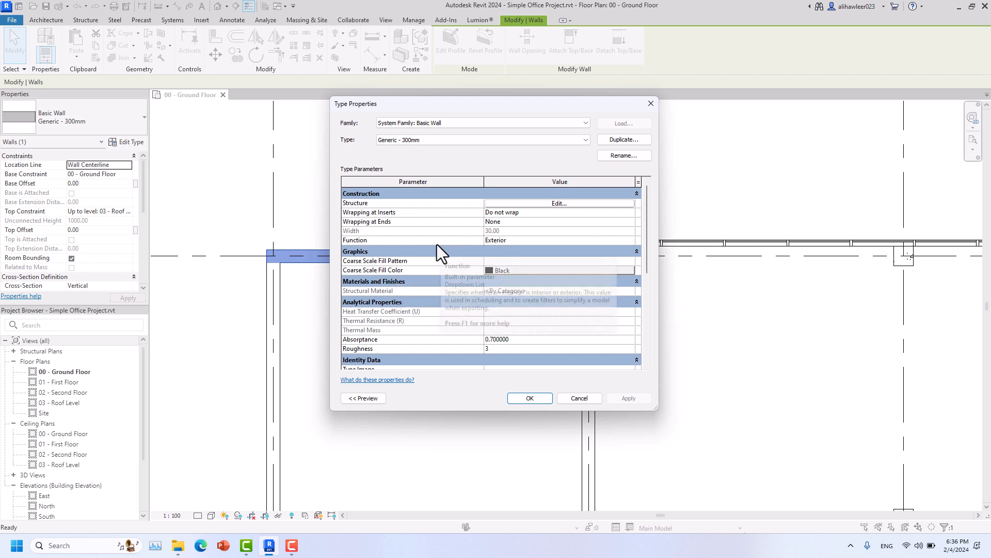
click(633, 240)
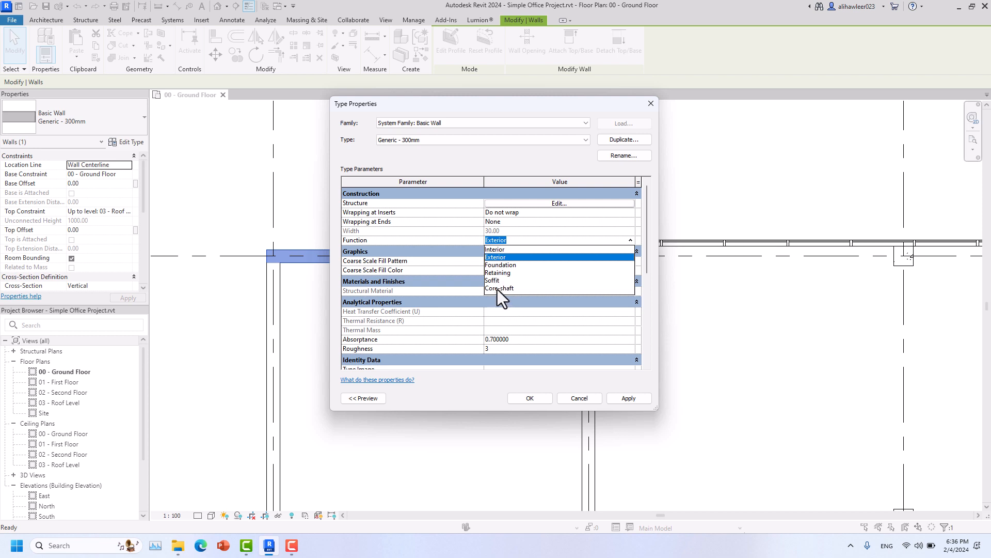
click(633, 243)
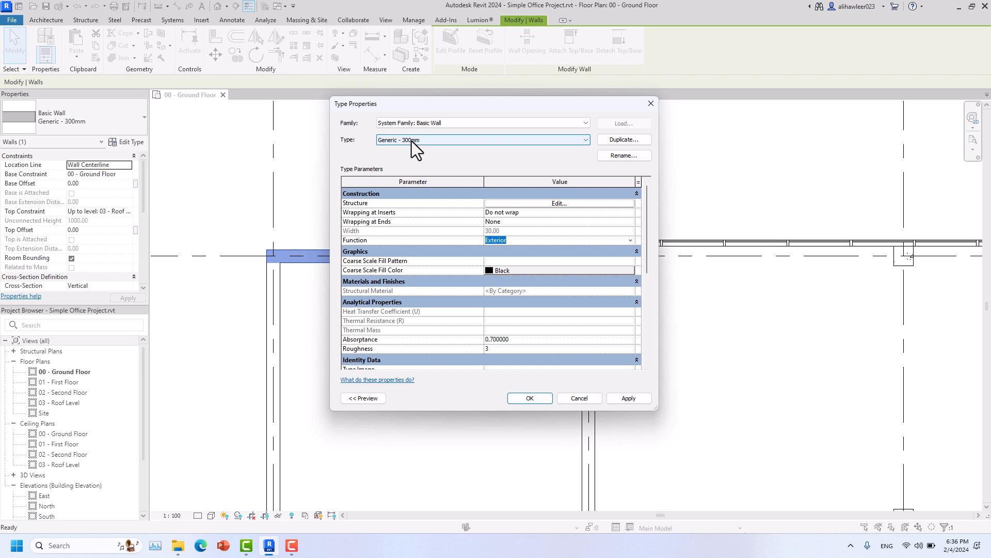
drag(424, 103, 410, 103)
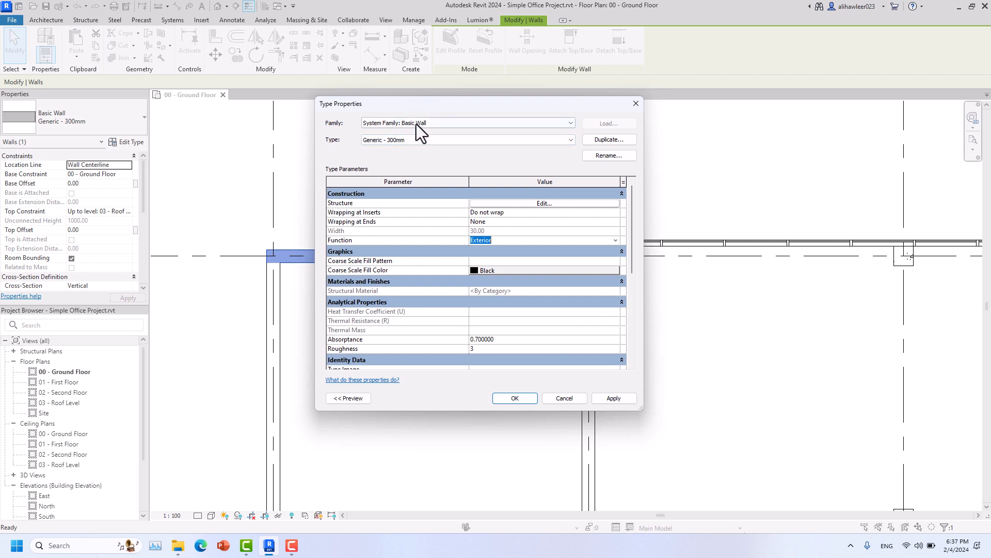
- Duplicate the wall type and replace the size portion of the new name
click(610, 140)
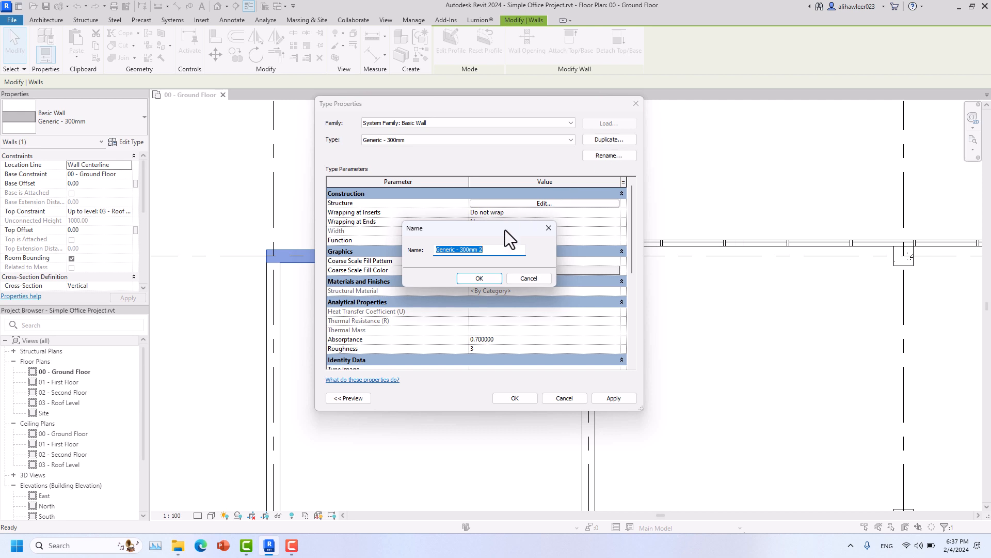
drag(481, 203, 459, 219)
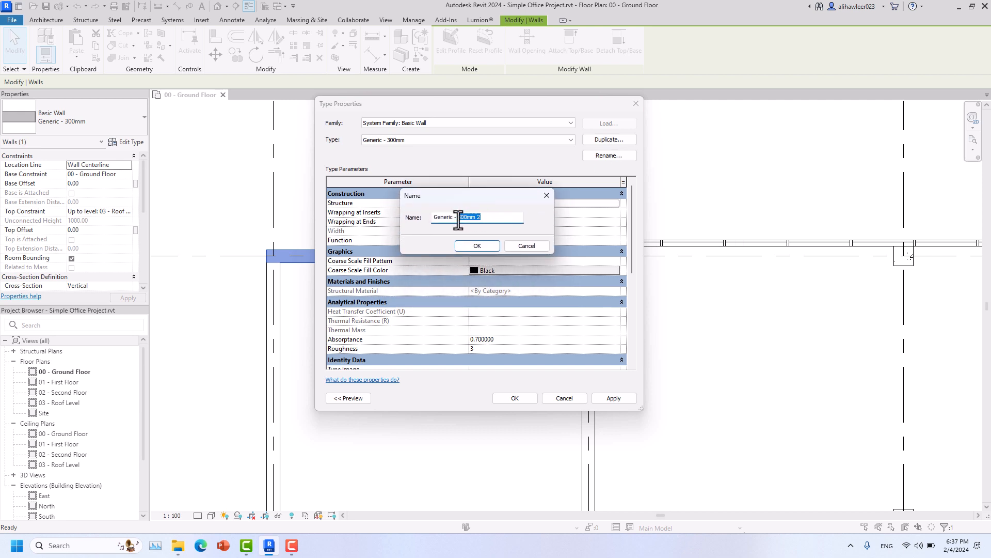
key(BackSpace)
text(150)
text( mm)
- Change the prefix to 'RCC Exterior', confirm 'RCC Exterior - 450 mm', and review it in Rename
drag(455, 219, 427, 220)
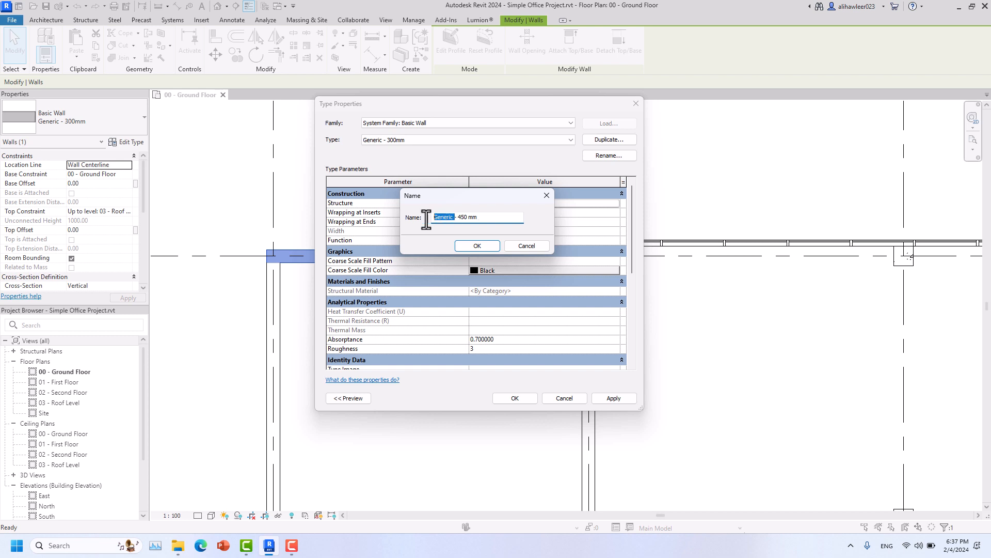
key(Caps_Lock)
text(RCC)
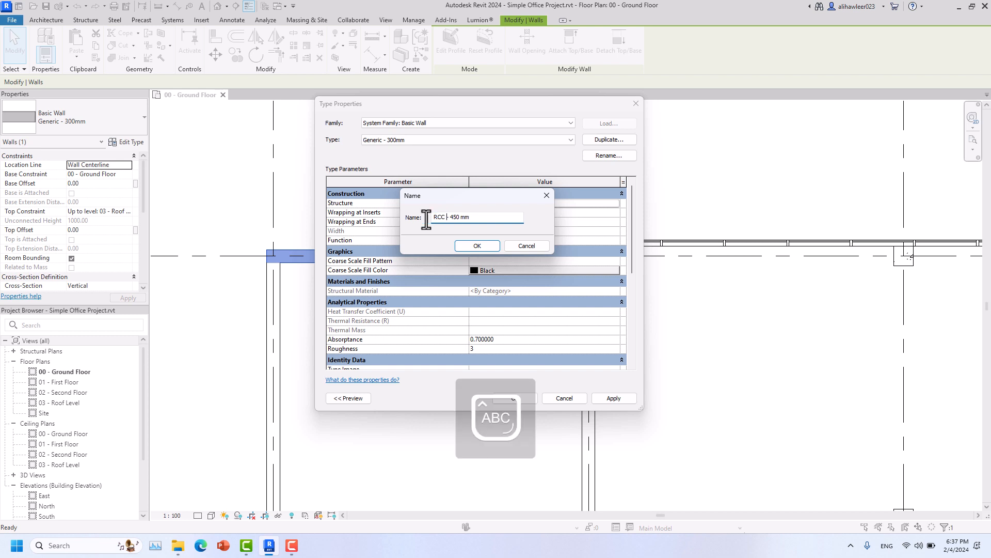
key(BackSpace)
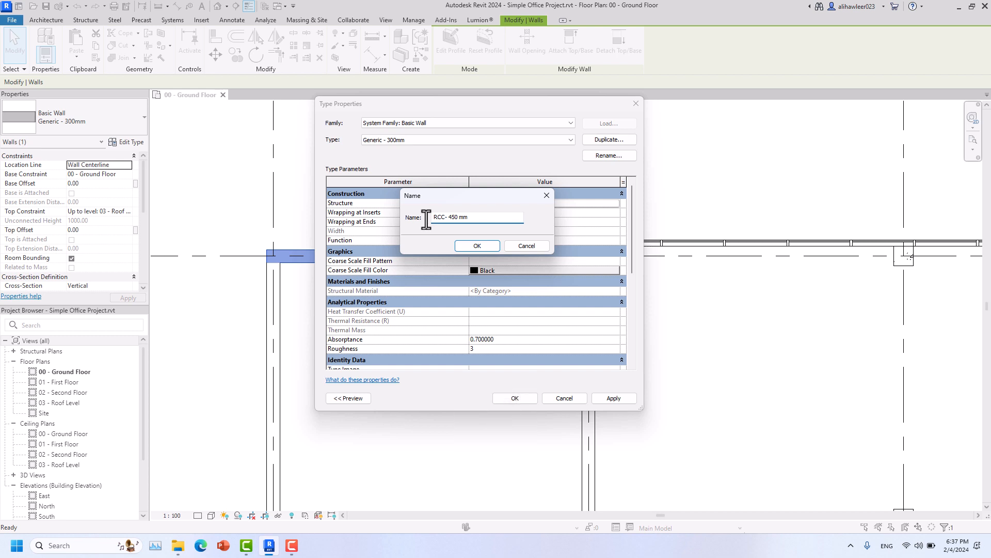
key(Caps_Lock)
text(e)
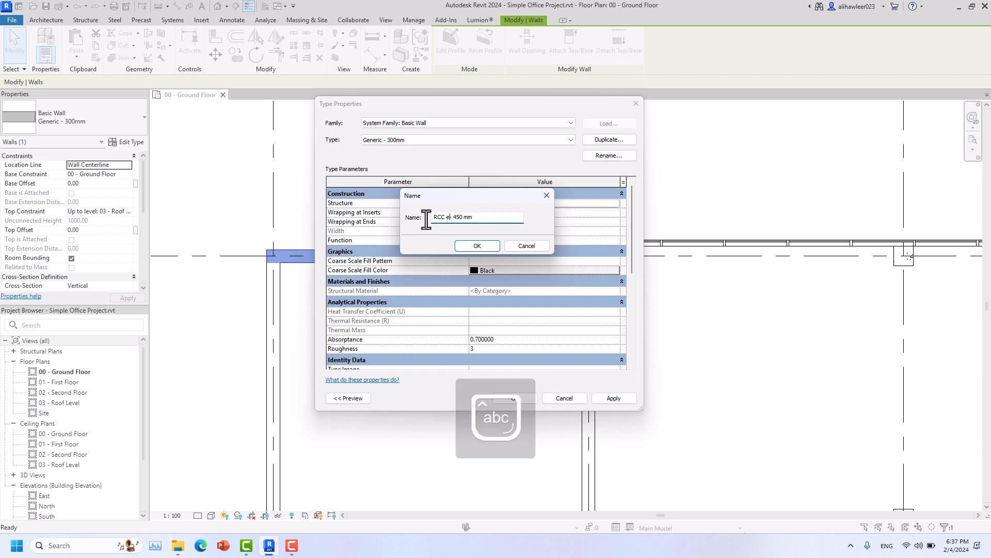
key(BackSpace)
text(Ec)
text(terior)
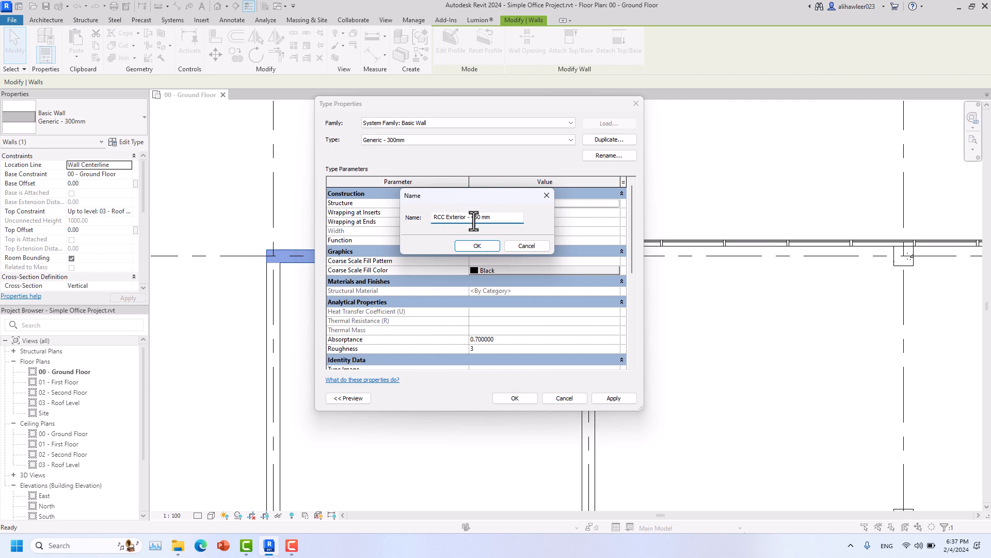
click(473, 246)
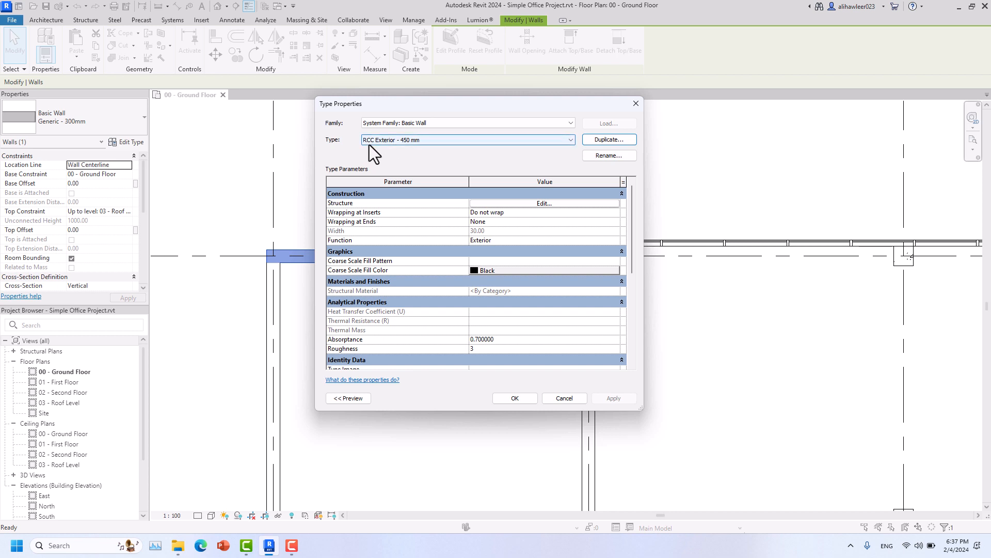
click(603, 157)
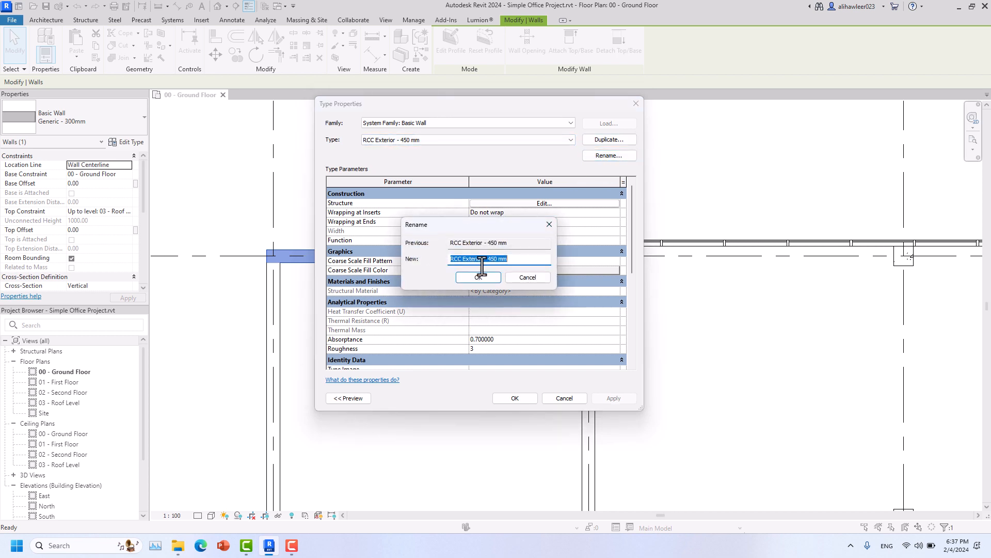
key(End)
- Keep the name 'RCC Exterior - 450 mm' and open the Structure Edit Assembly dialog
click(477, 279)
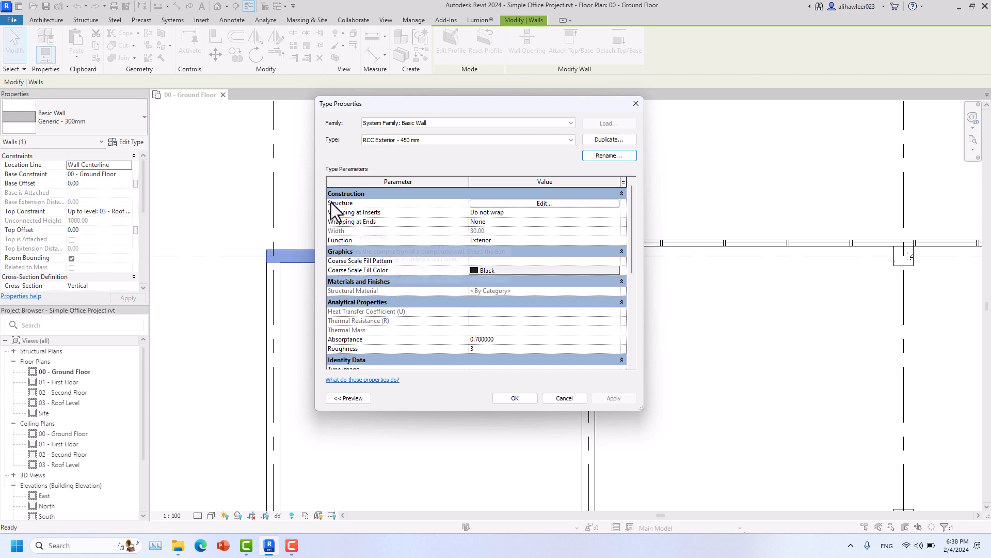
click(545, 203)
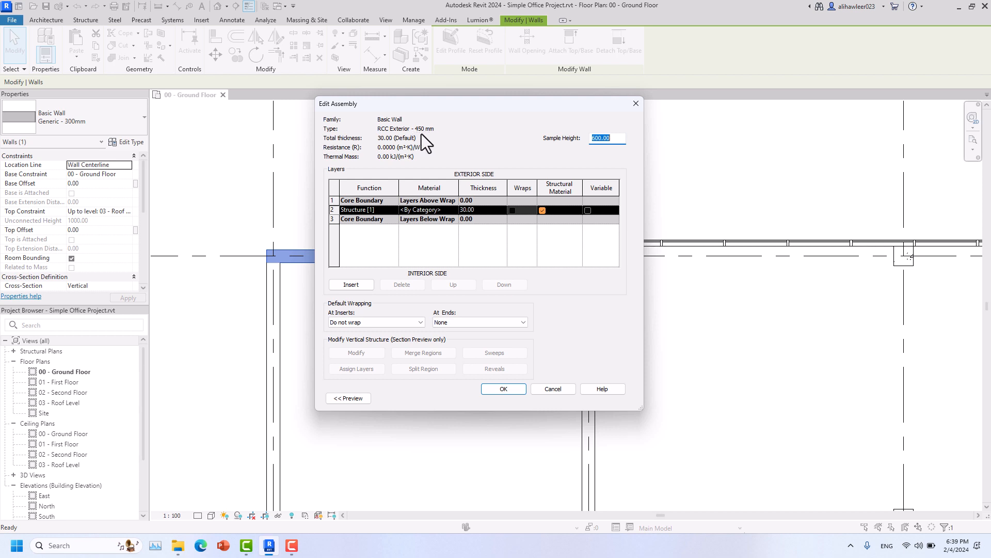
click(476, 209)
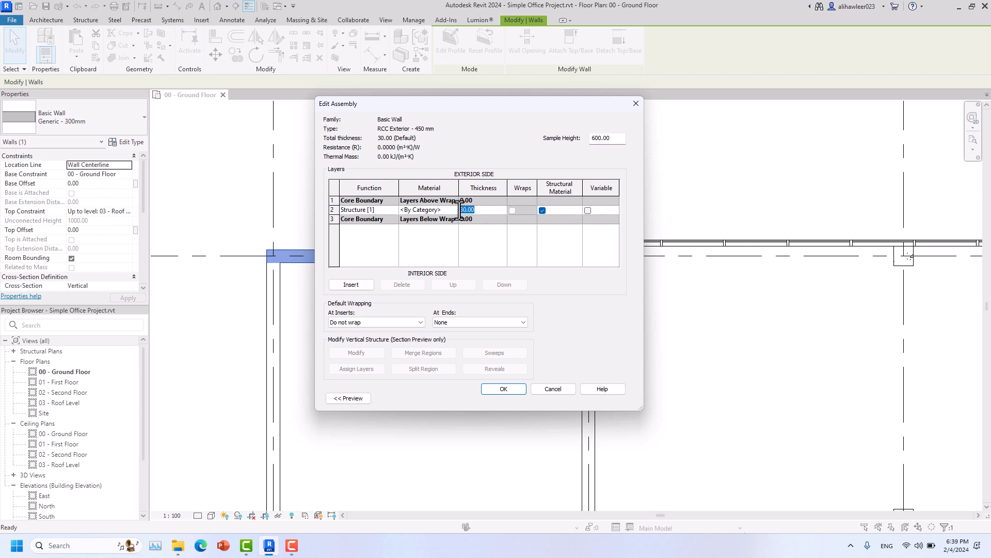
text(25)
click(388, 209)
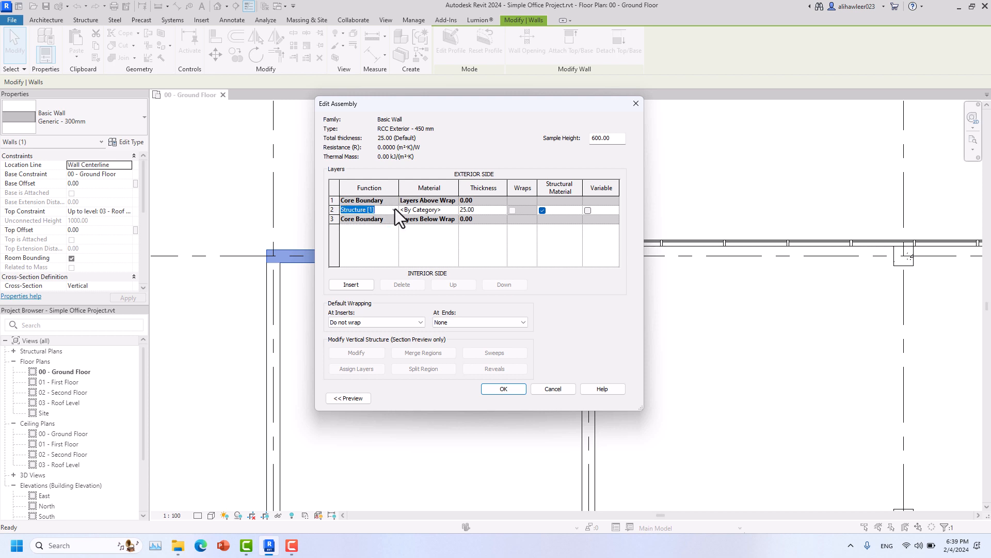
click(395, 210)
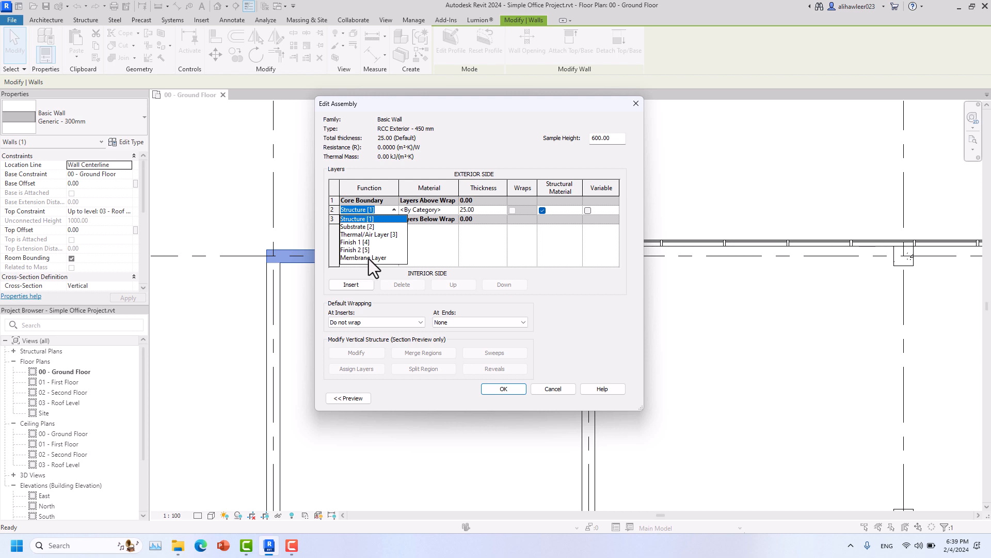
click(352, 221)
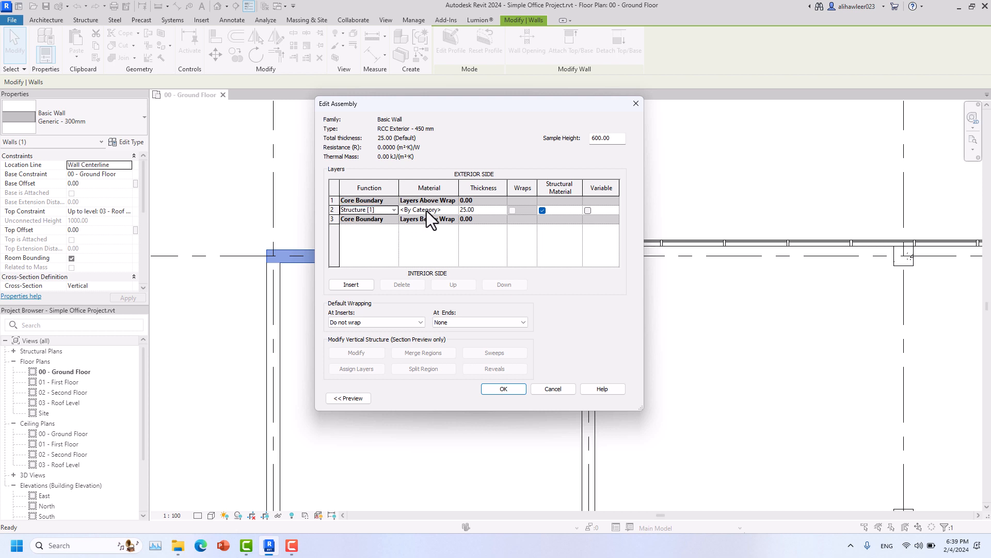
click(441, 212)
click(454, 210)
- Search the Material Browser for 'concrete' and select Concrete, Cast In Situ
click(454, 210)
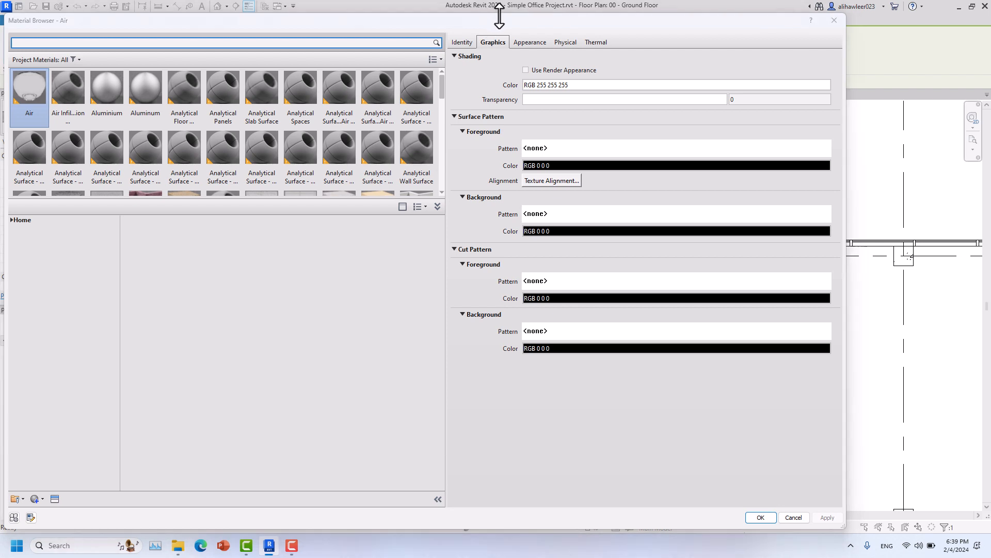
drag(494, 27, 594, 240)
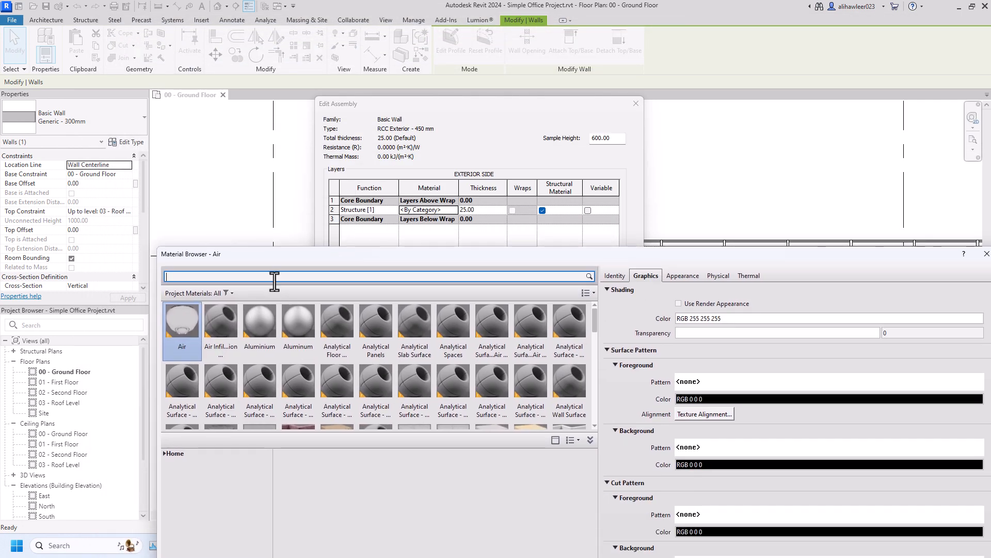
text(oncre)
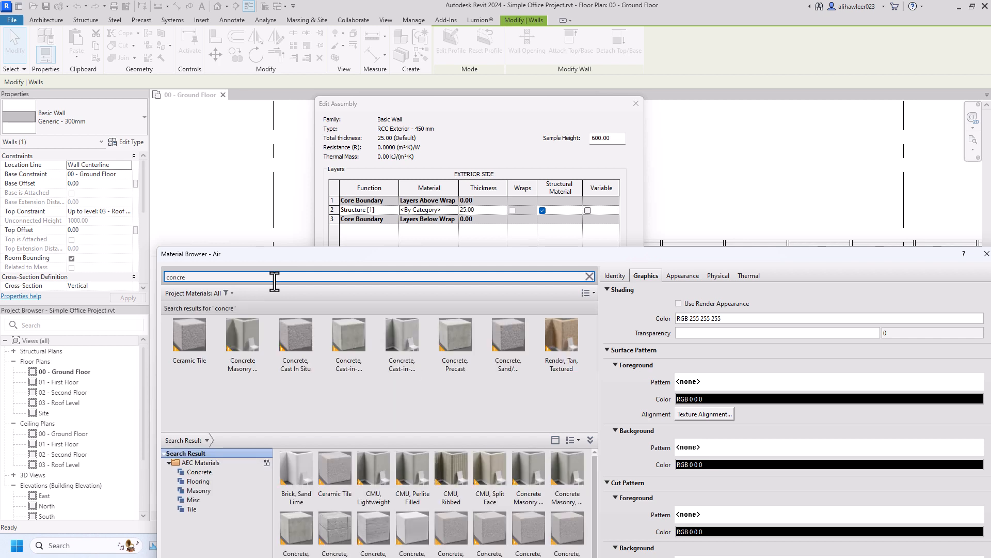
drag(311, 255, 296, 199)
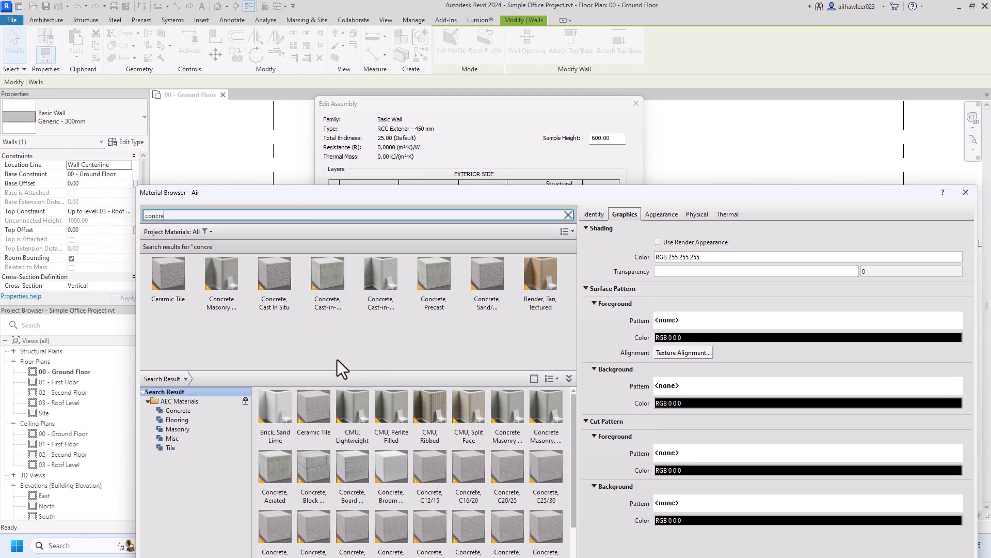
click(322, 293)
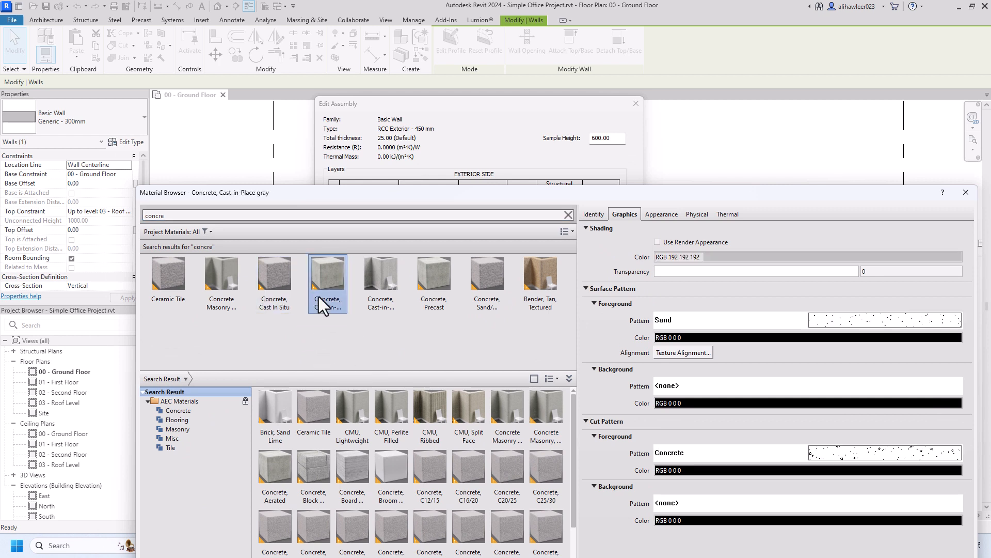
click(284, 294)
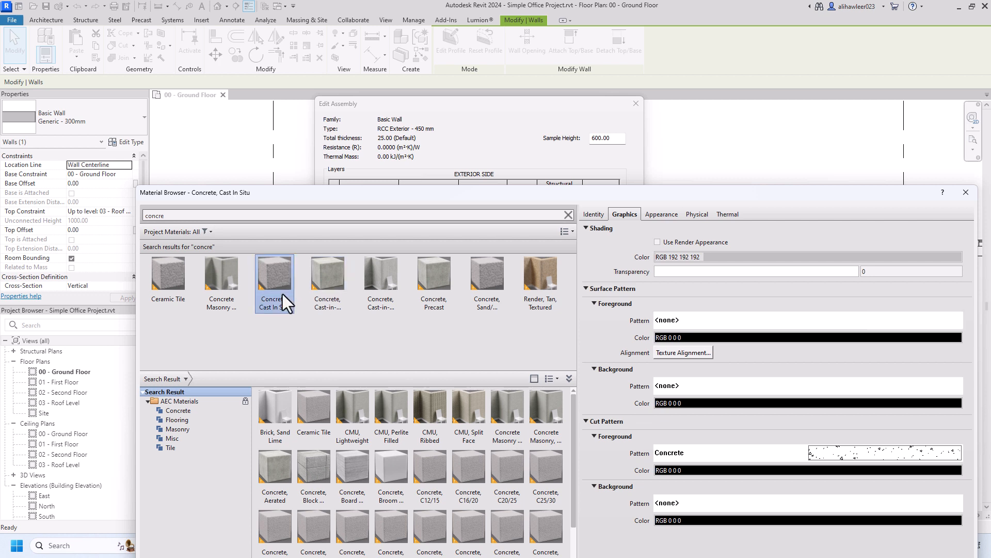
- Show materials as a list view and scroll the Graphics settings to Cut Pattern
click(570, 232)
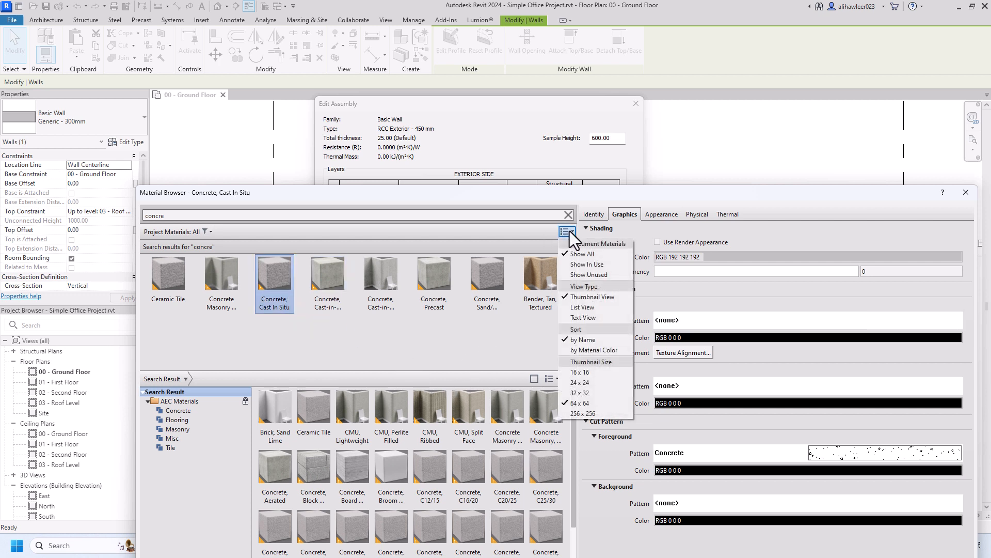
click(596, 309)
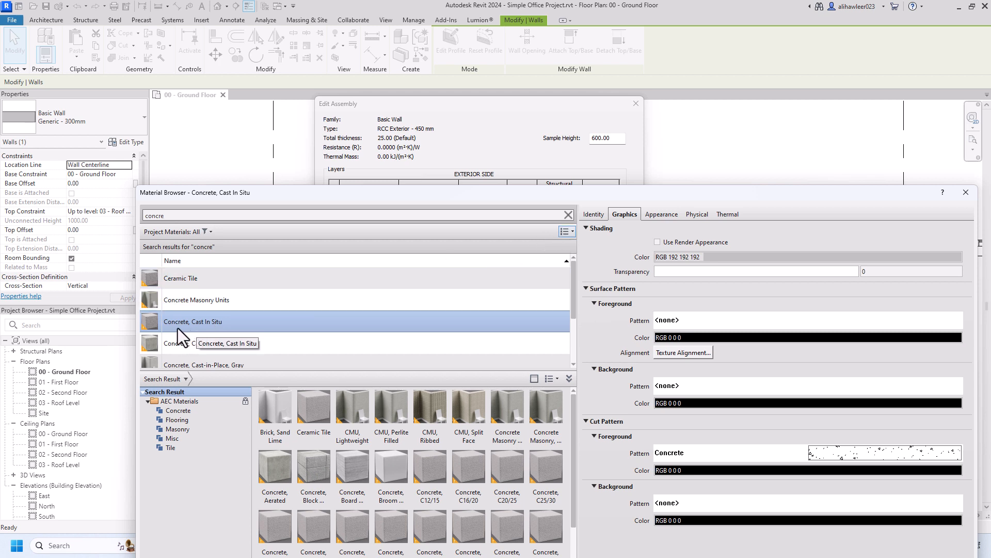
scroll(276, 351, down, 1)
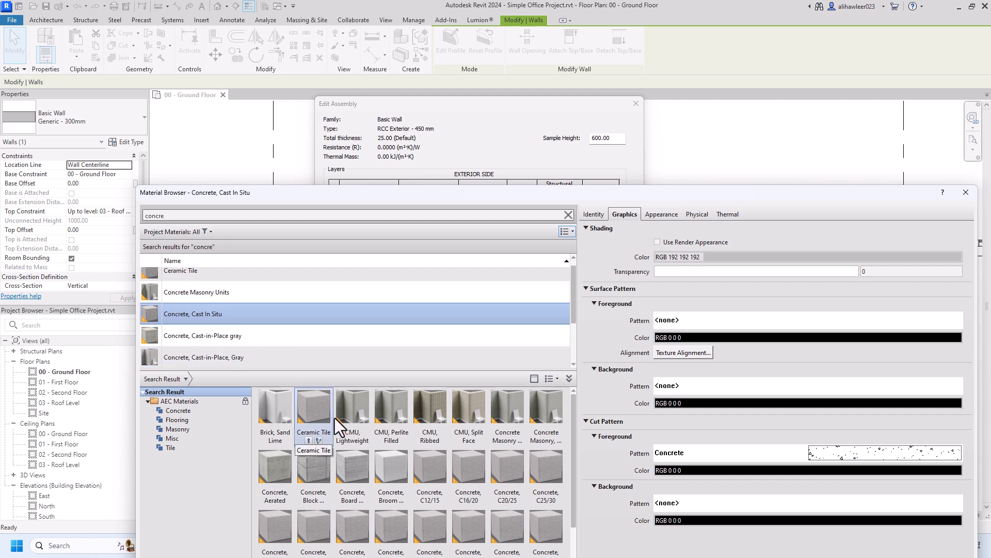
drag(333, 199, 282, 79)
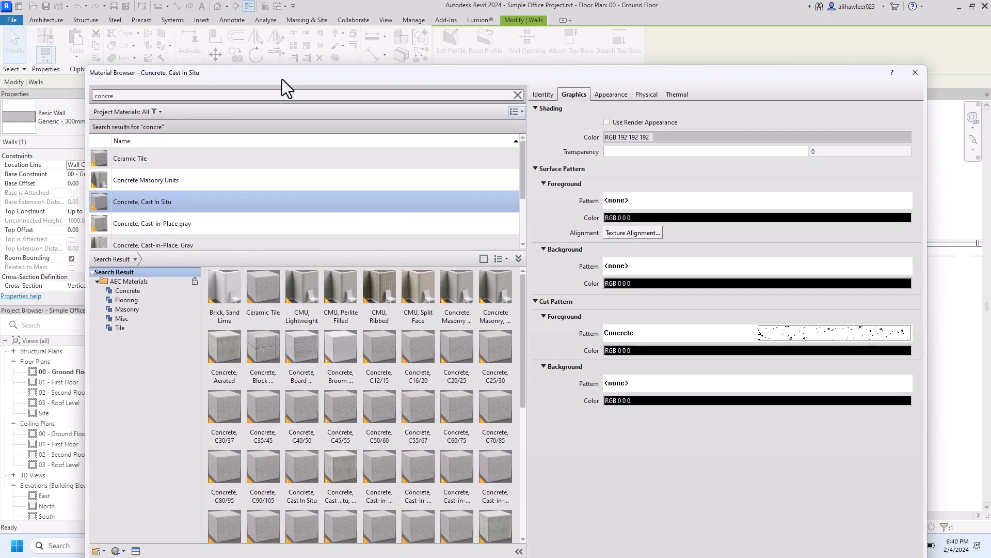
drag(616, 75, 651, 123)
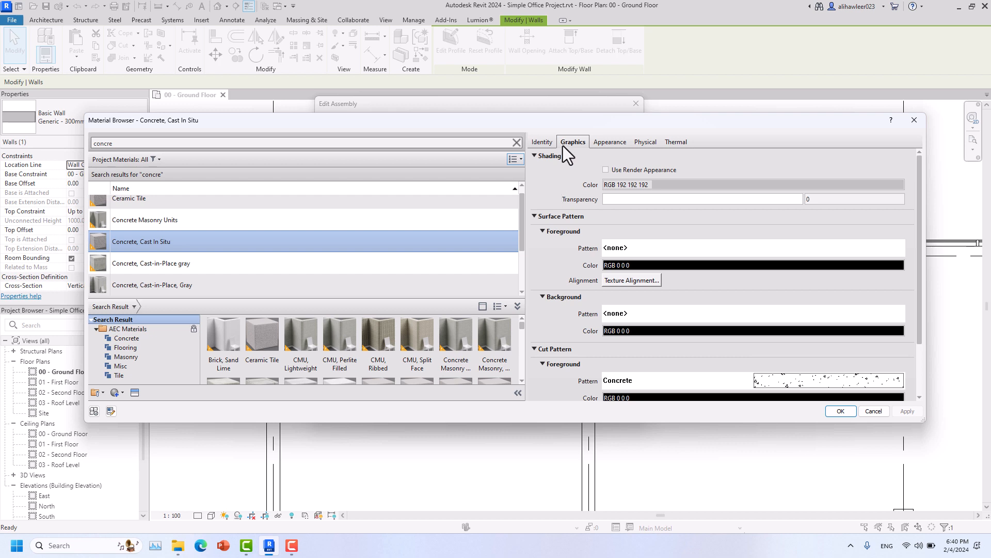
scroll(563, 215, down, 2)
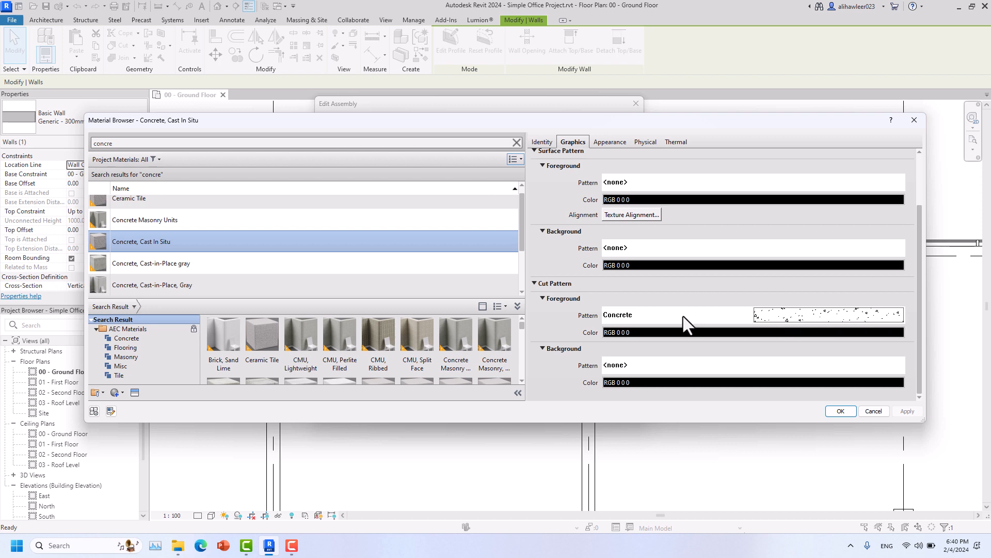
- Set the cut foreground pattern to Diagonal crosshatch 1.5mm and assign the material to the structure layer
click(727, 316)
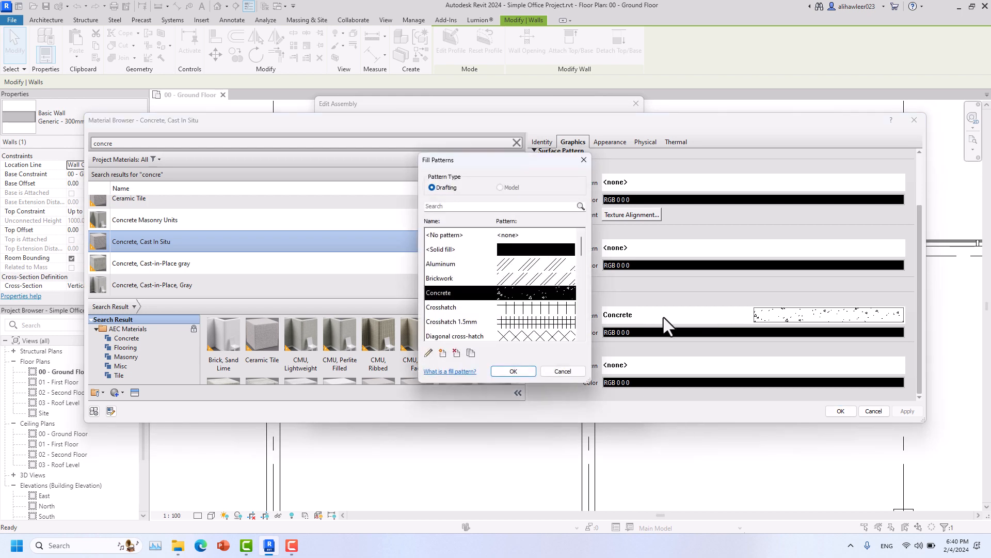
drag(485, 162, 470, 148)
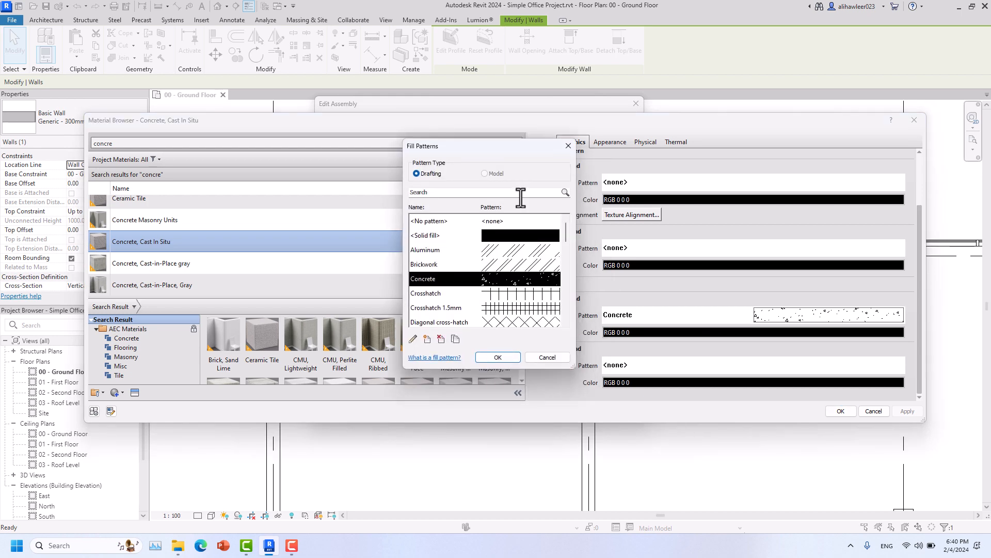
drag(568, 235, 556, 251)
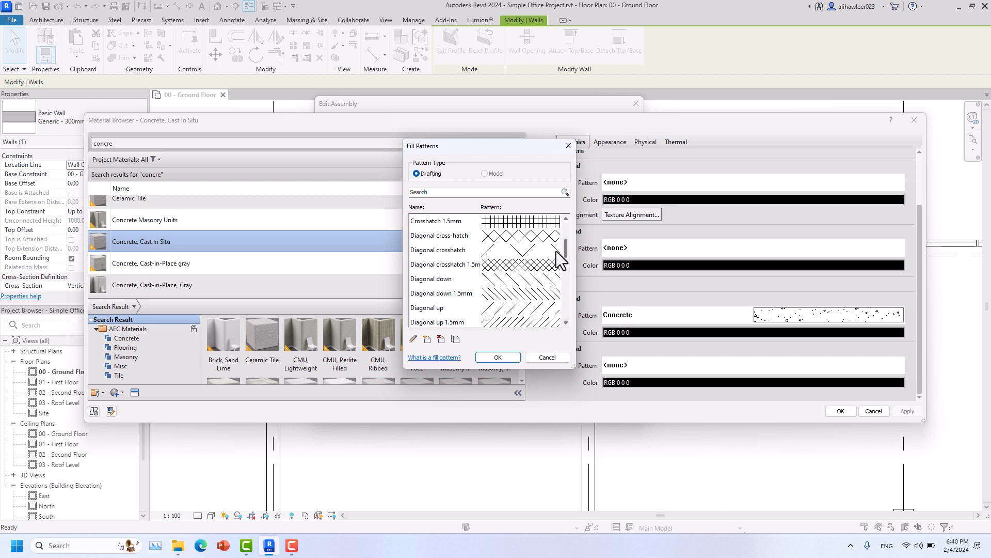
click(440, 268)
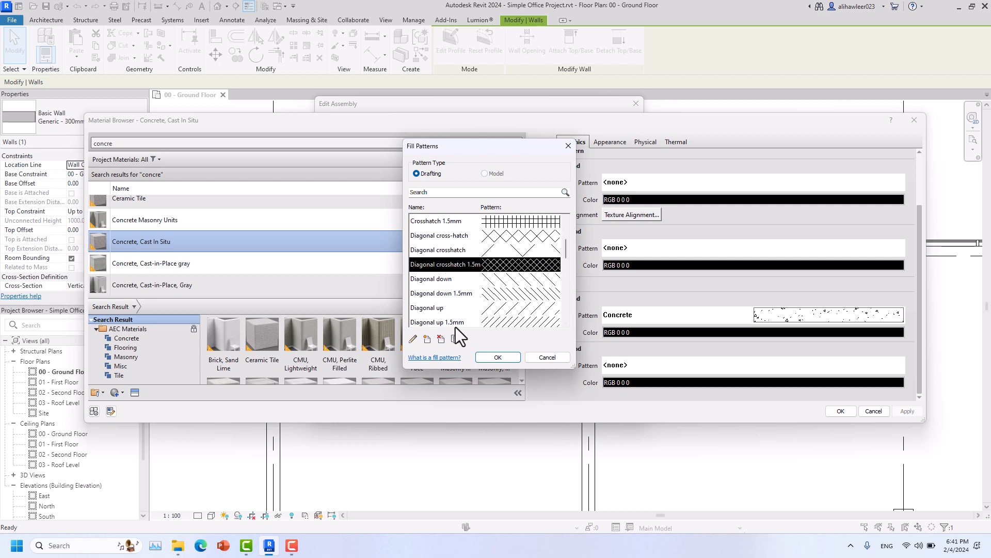
click(497, 357)
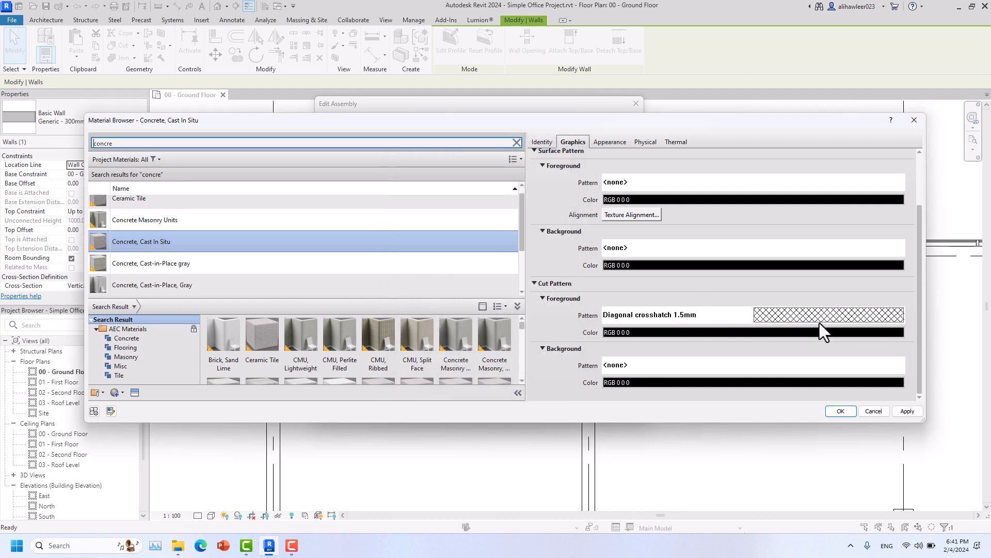
click(915, 411)
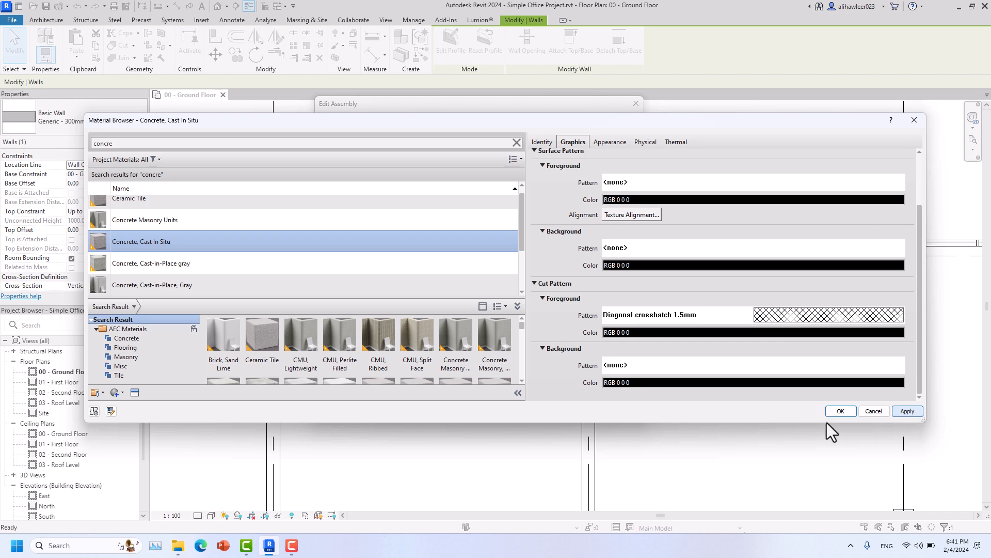
click(840, 411)
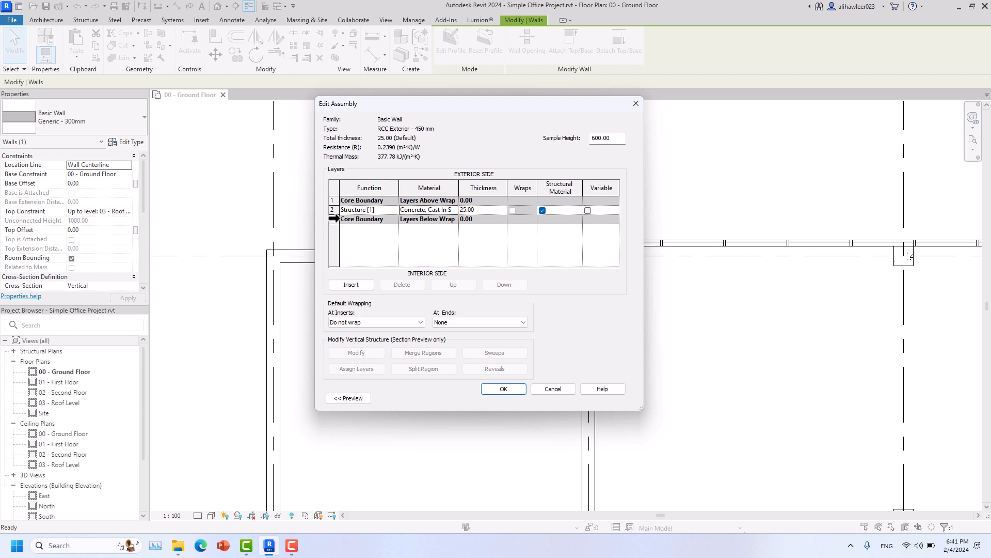
- Select the lower core boundary row and insert a new layer into the assembly
click(334, 218)
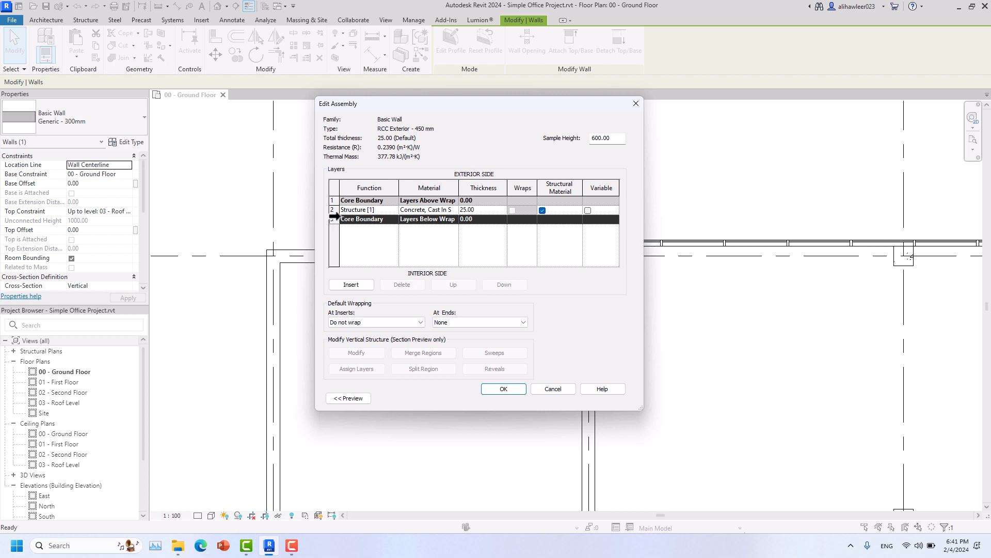
click(334, 210)
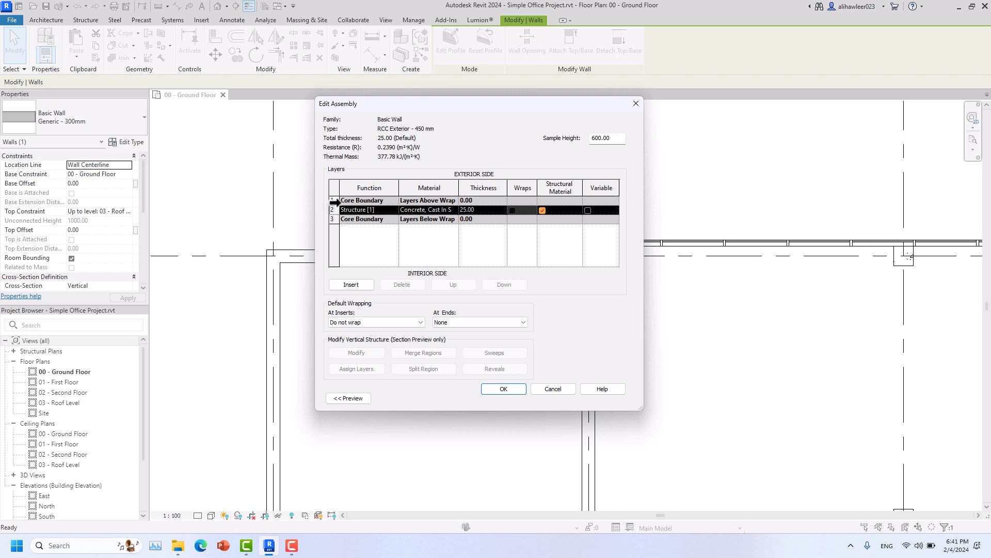
click(334, 201)
click(335, 209)
click(334, 218)
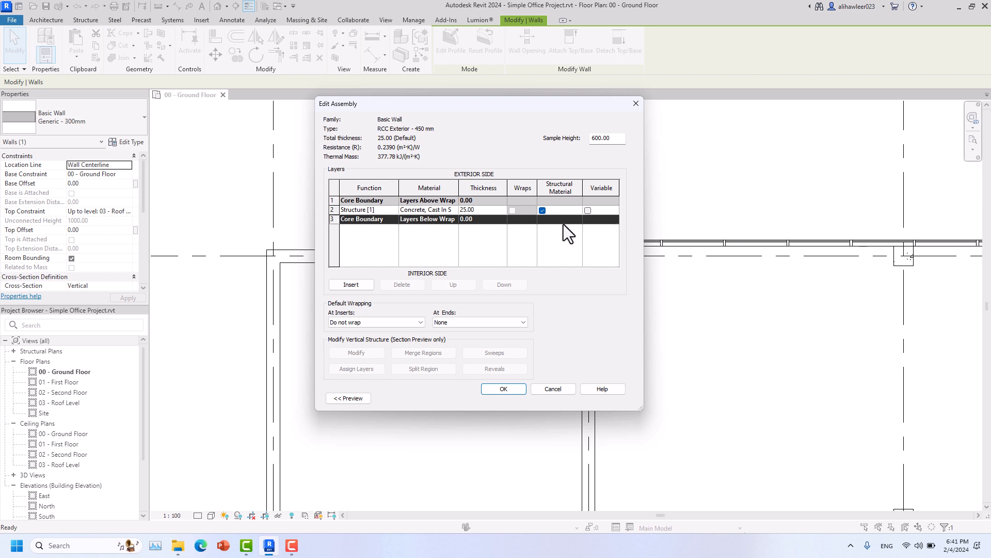
click(367, 286)
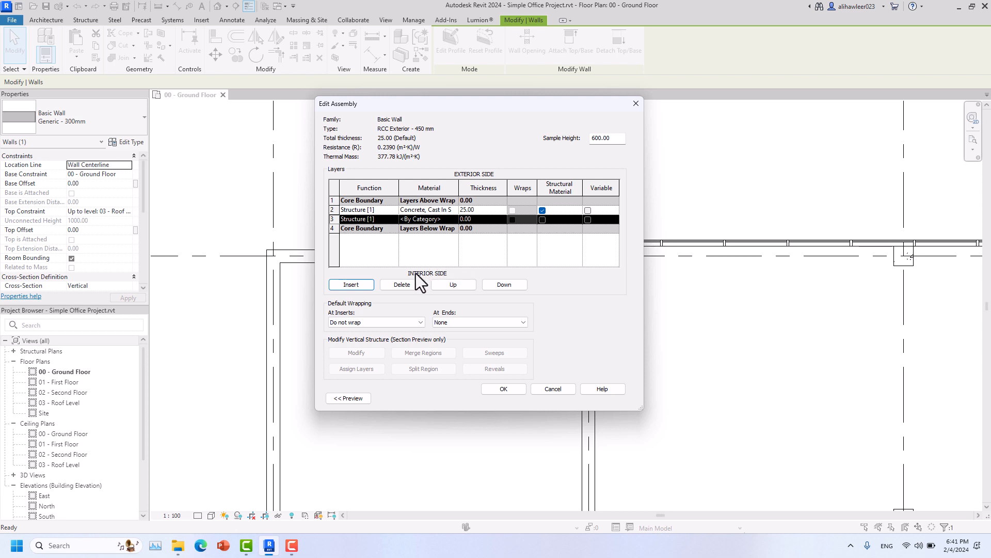
- Move the new layer below the interior core boundary, leaving its function as Structure
click(467, 288)
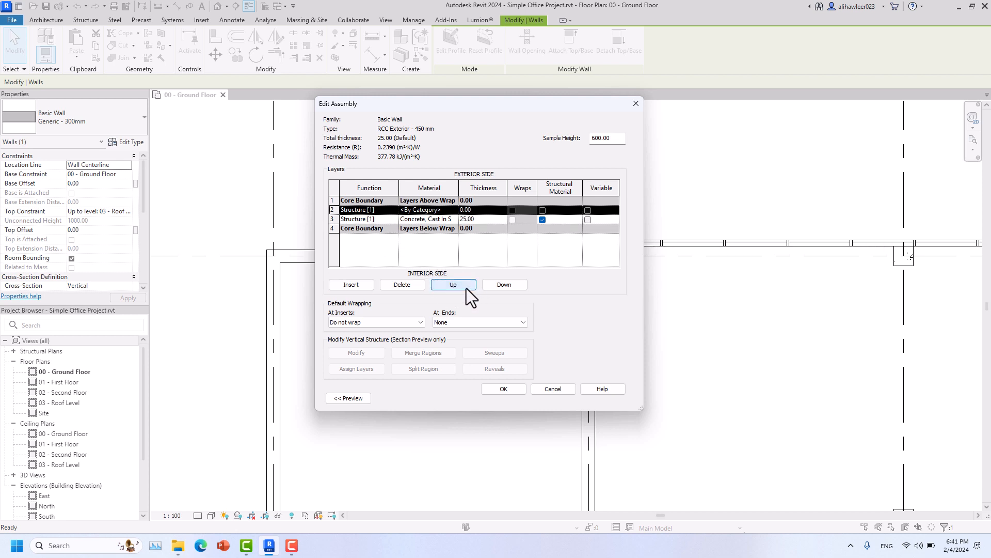
click(493, 288)
click(467, 285)
click(494, 284)
click(495, 284)
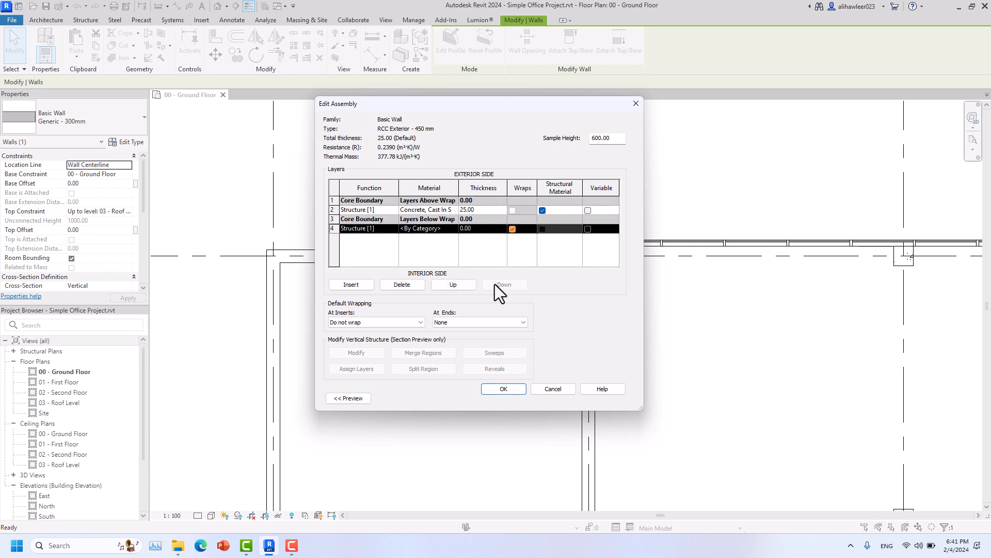
click(395, 230)
click(394, 230)
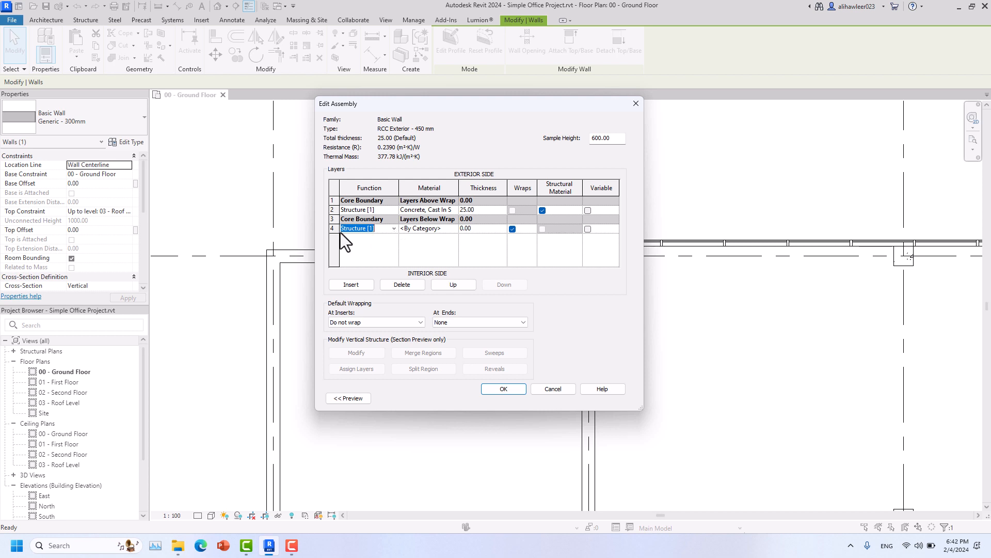
- Replace layer 4 with a Finish 1 [4] layer below the core, 2 thick
click(408, 284)
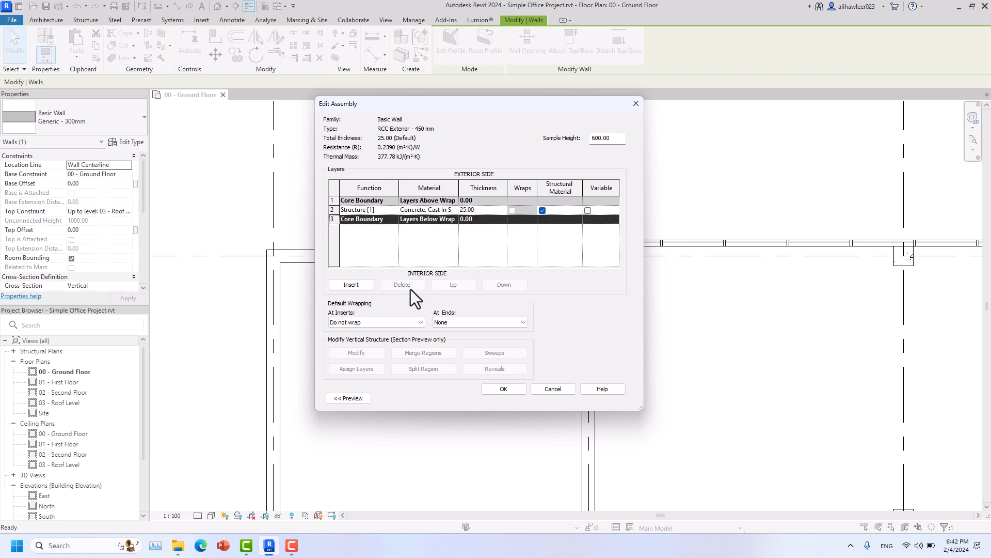
click(361, 283)
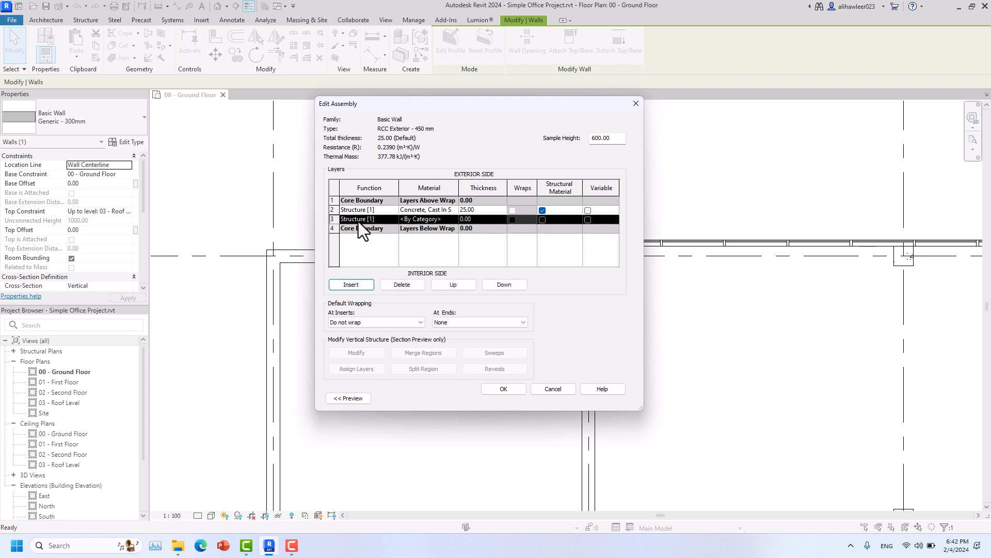
click(515, 288)
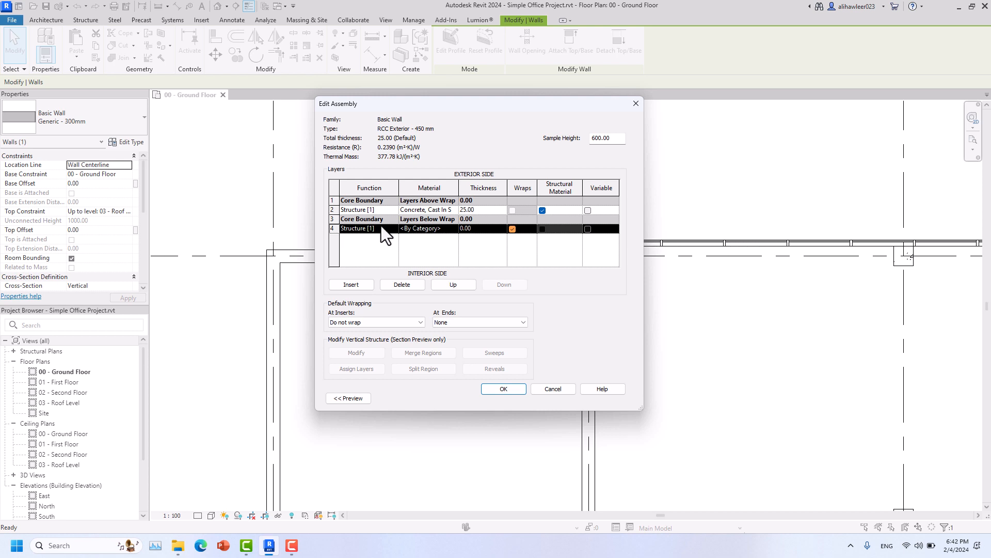
click(395, 229)
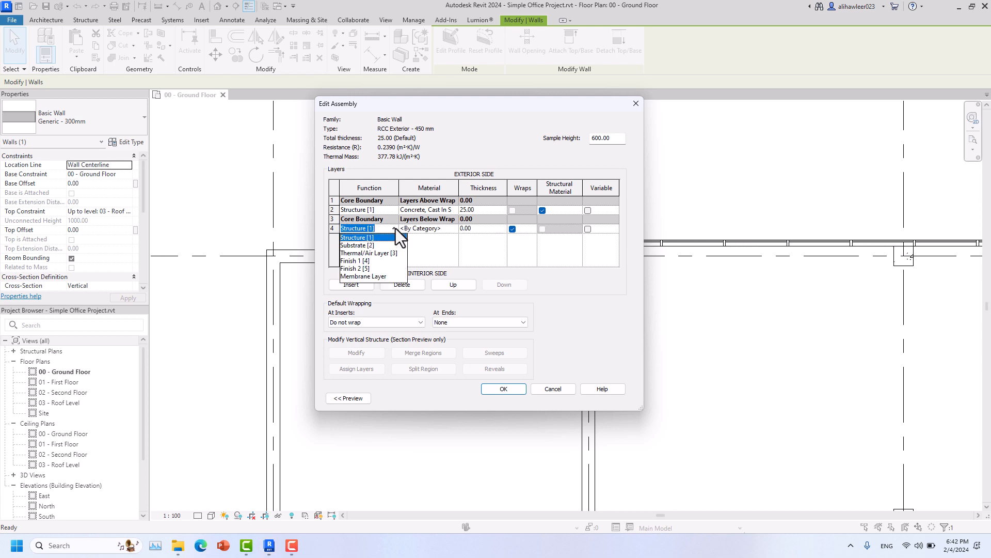
click(364, 261)
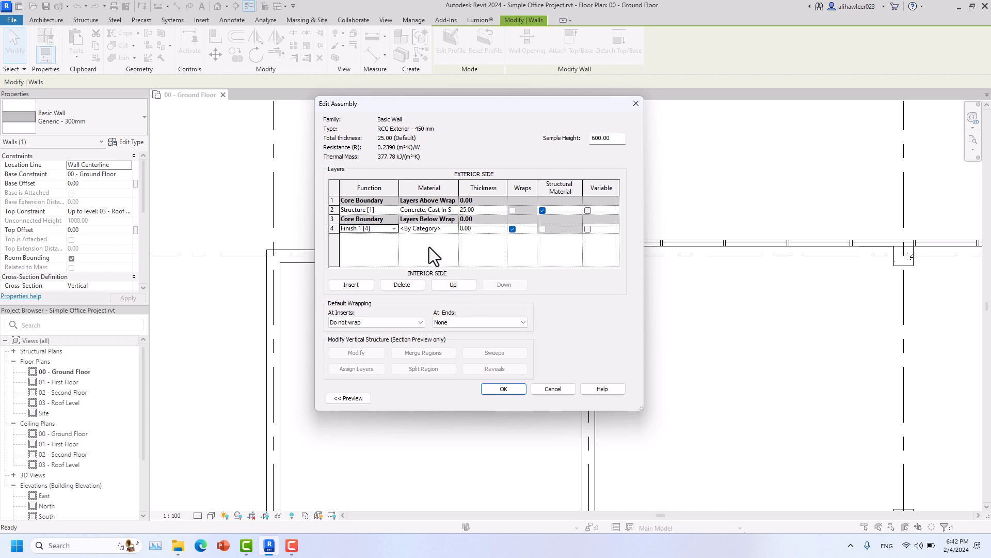
click(483, 231)
text(2)
- Search 'gypsum' and pick Gypsum Wall Board for the finish layer
double_click(454, 228)
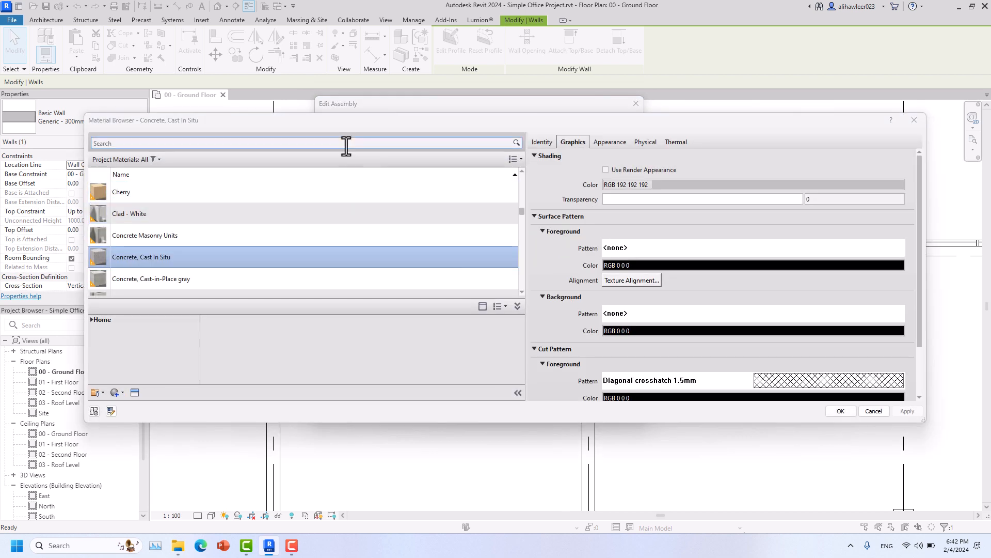
click(346, 146)
text(gypsu)
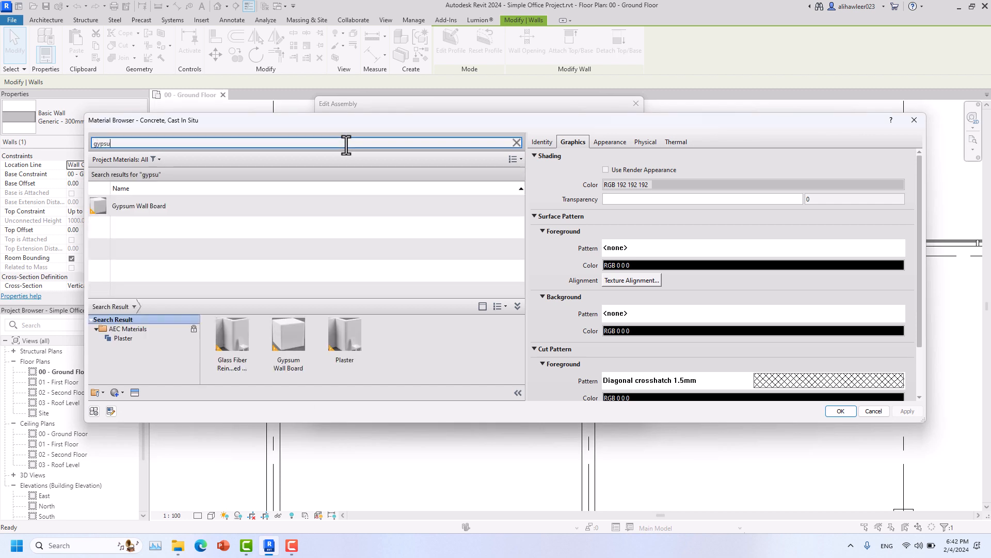
click(141, 211)
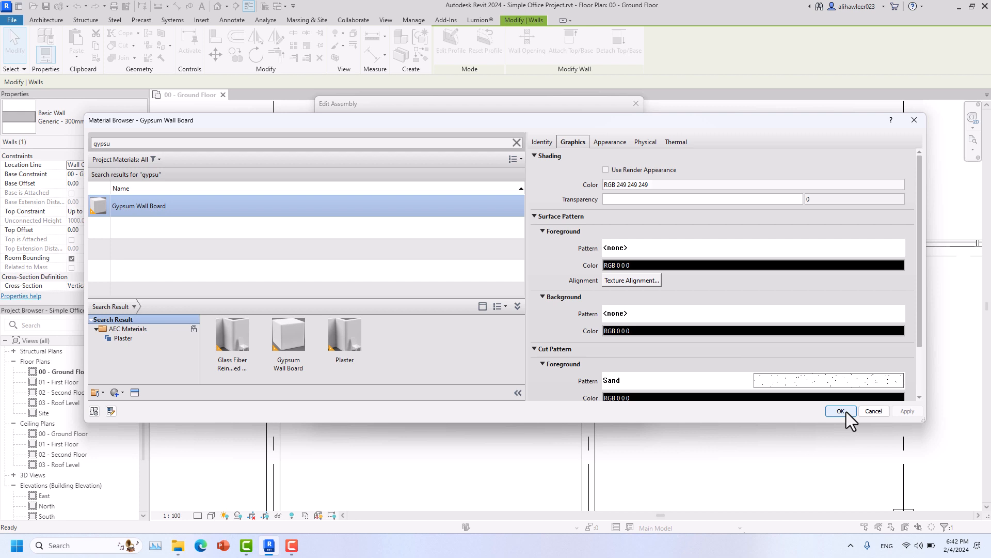
drag(724, 123, 691, 84)
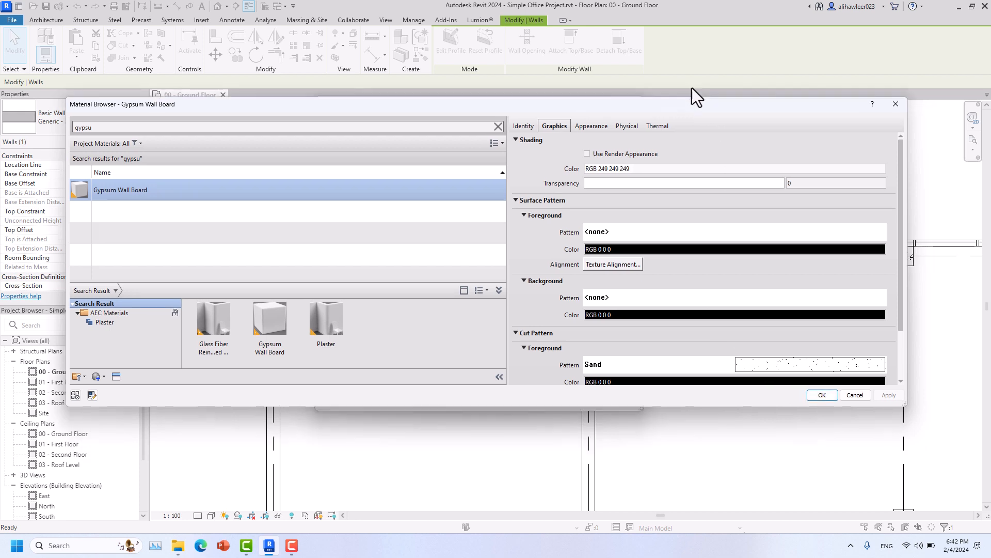
drag(627, 389, 648, 464)
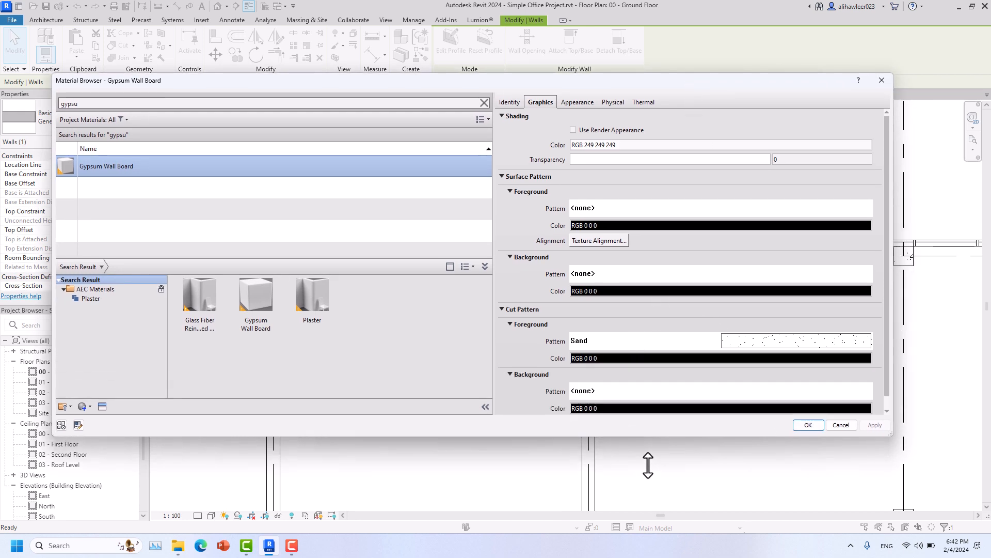
- Set Gypsum Wall Board's cut pattern to <No pattern> and assign it to the layer
click(785, 345)
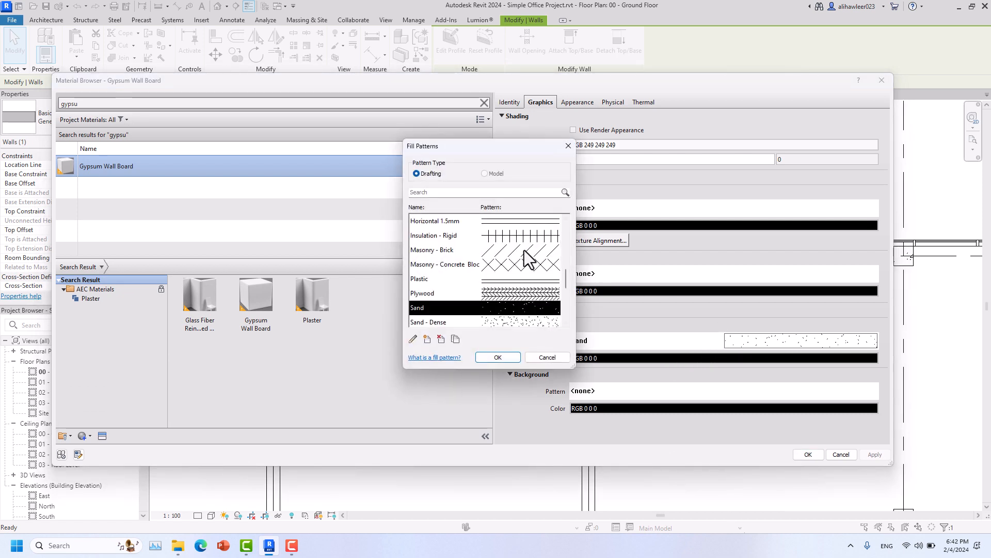
scroll(524, 251, up, 5)
scroll(525, 250, up, 2)
click(480, 222)
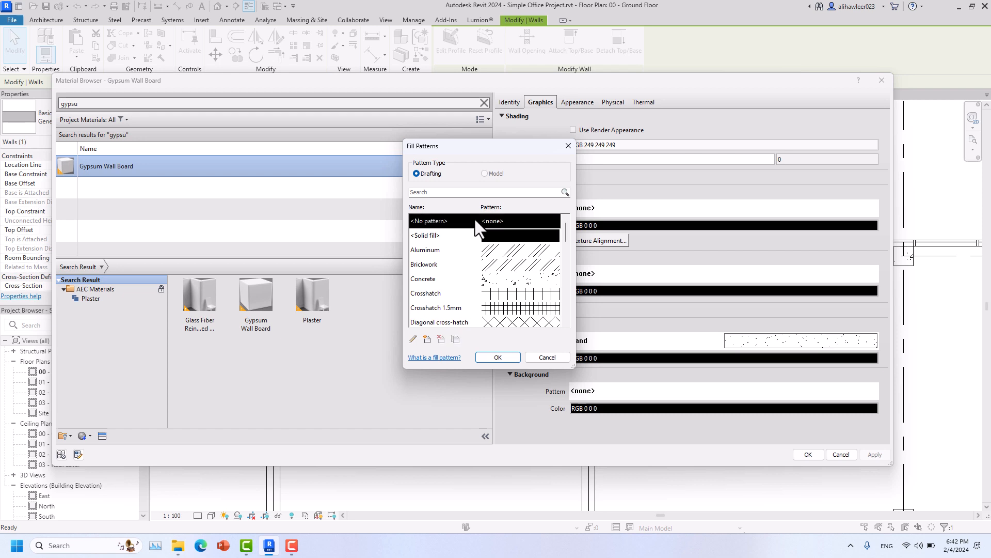
click(494, 354)
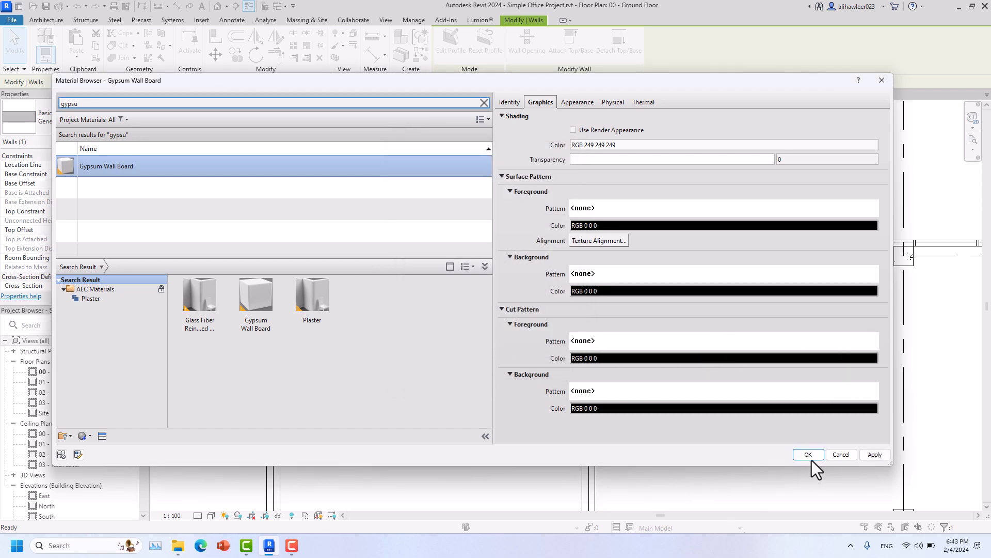
click(876, 454)
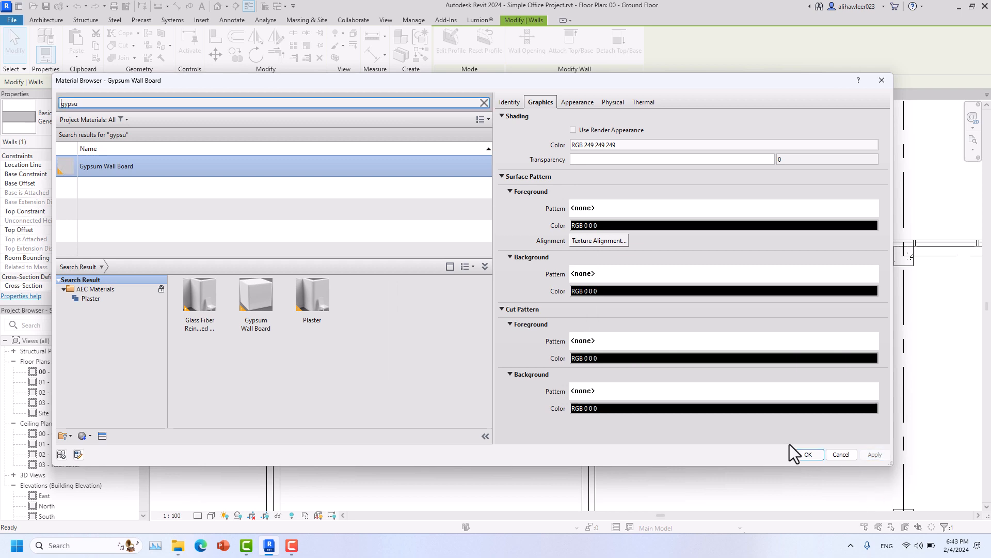
click(808, 456)
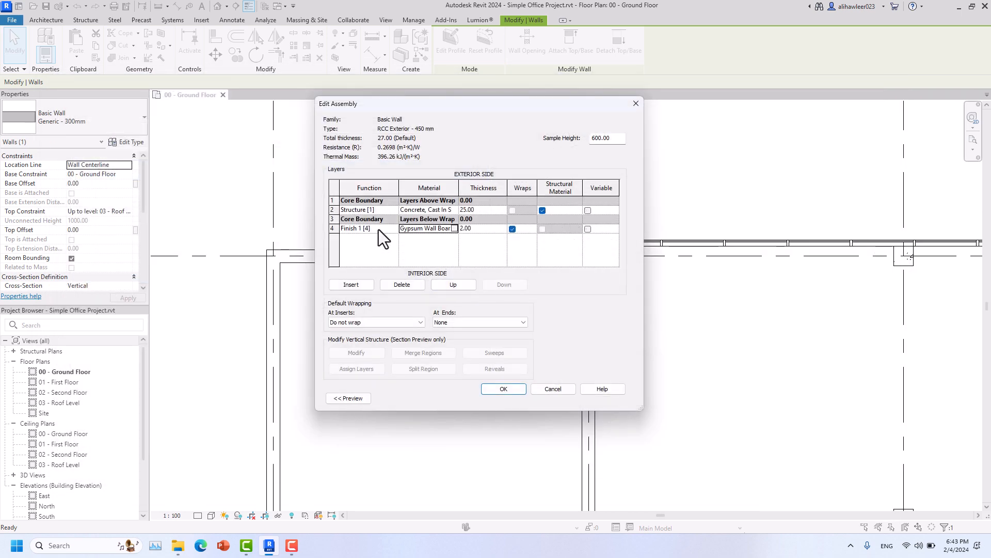
- Insert a Thermal/Air Layer at the top of the assembly and browse materials for it
click(338, 195)
click(350, 284)
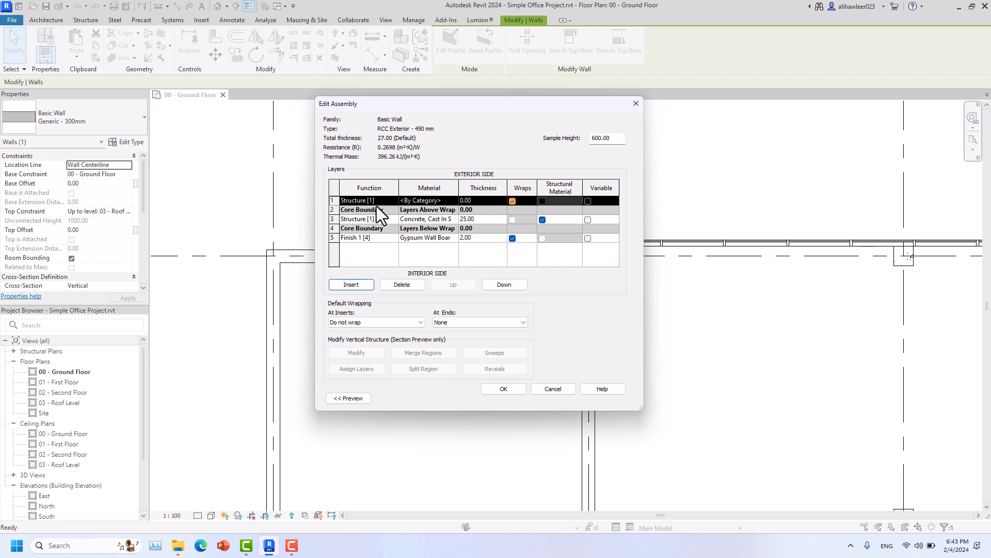
click(392, 200)
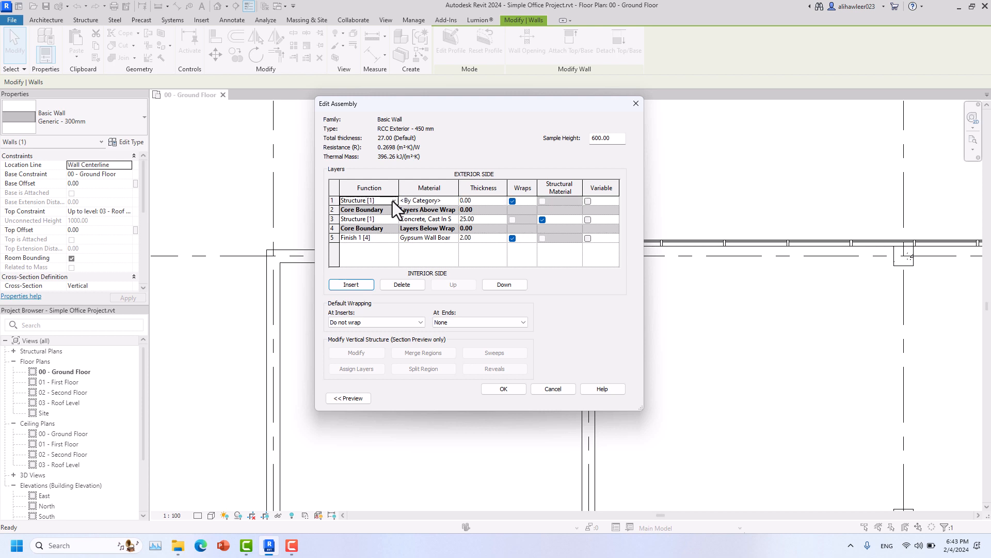
click(393, 200)
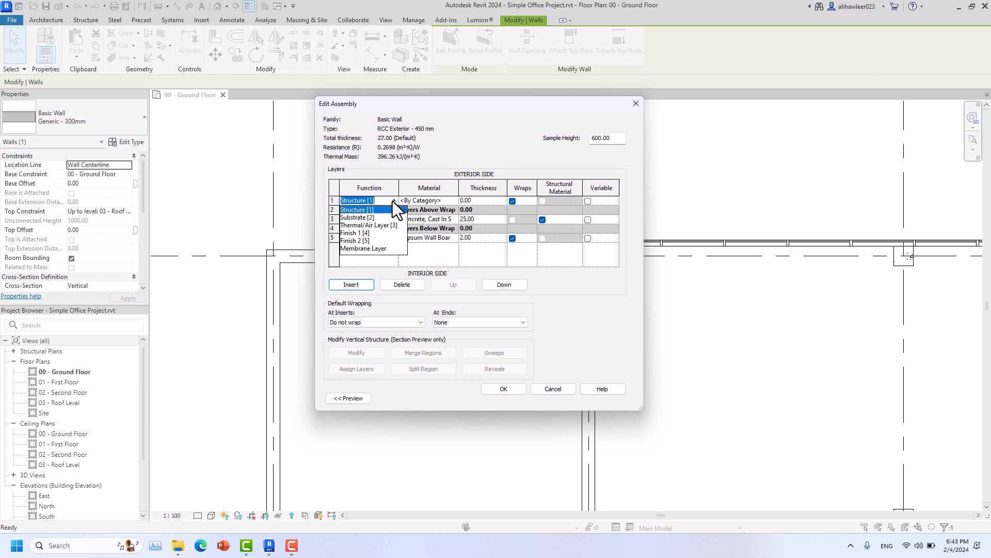
click(359, 226)
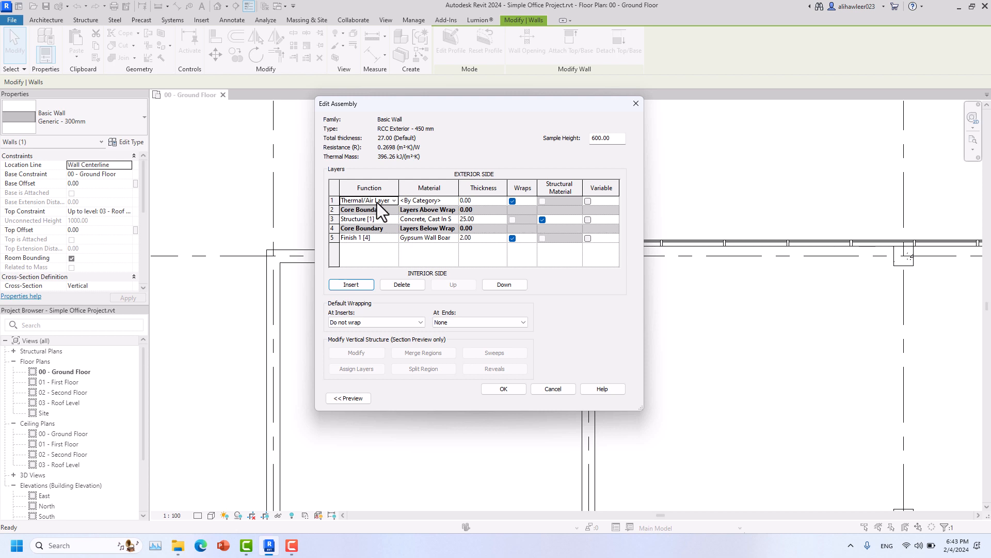
click(455, 203)
click(455, 203)
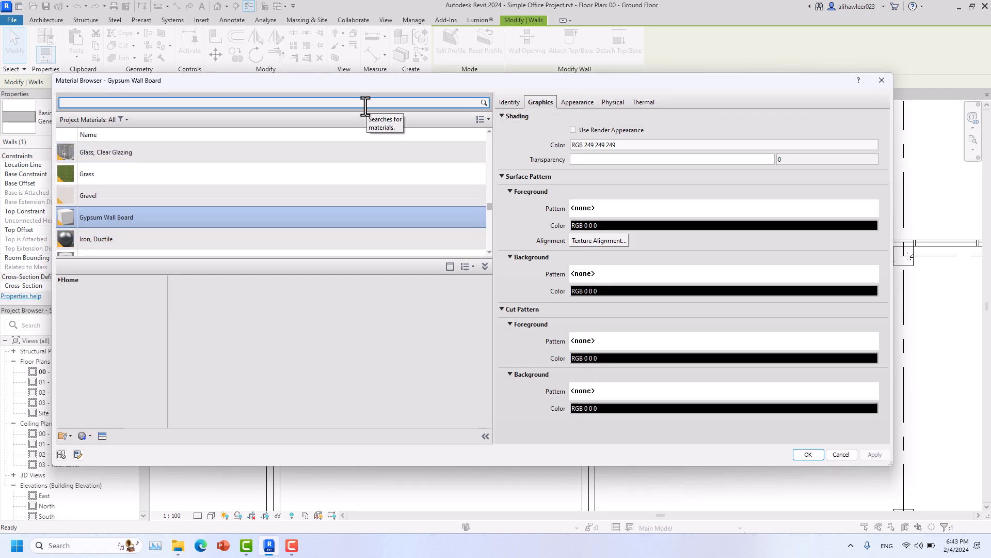
- Search 'insul' and assign Rigid insulation to the exterior Thermal/Air Layer
click(365, 106)
text(insul)
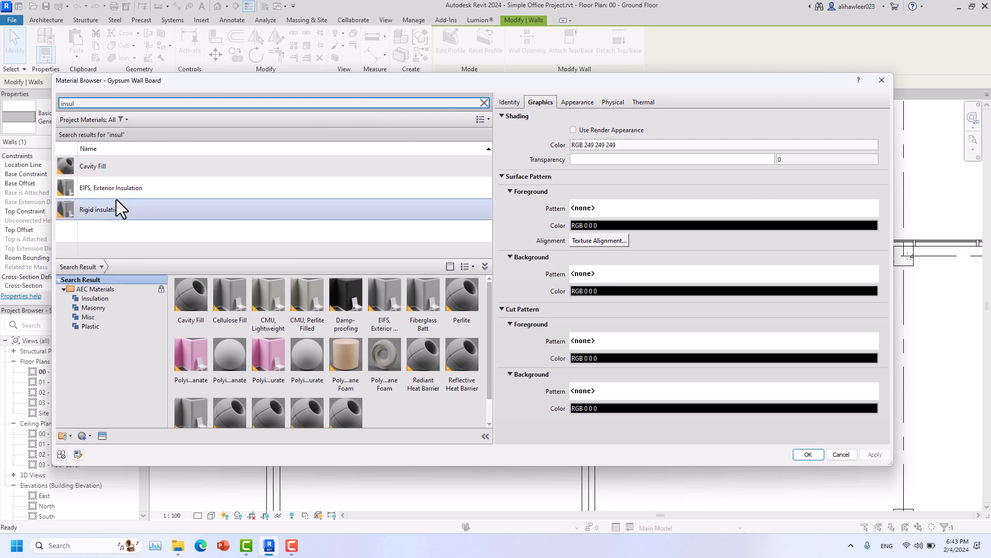
click(102, 213)
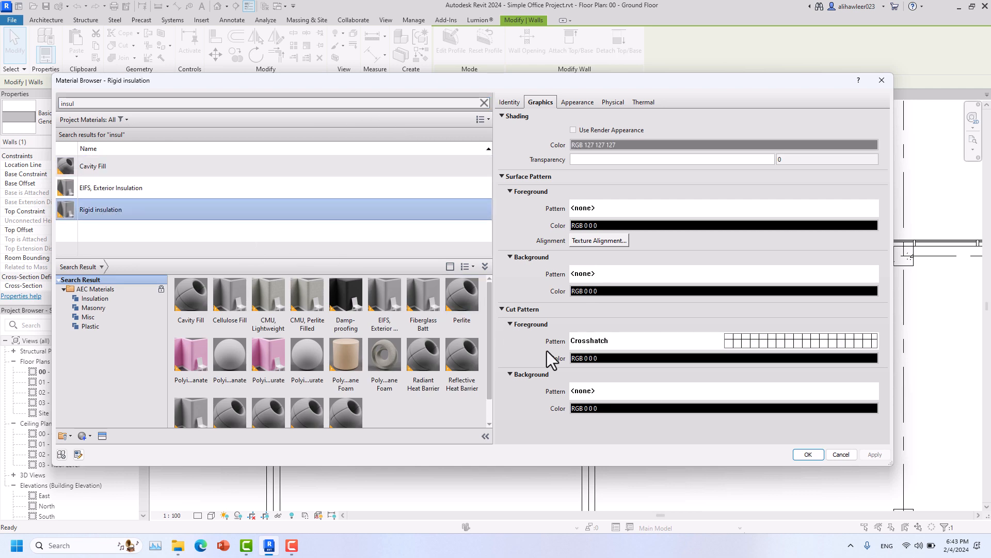
click(808, 454)
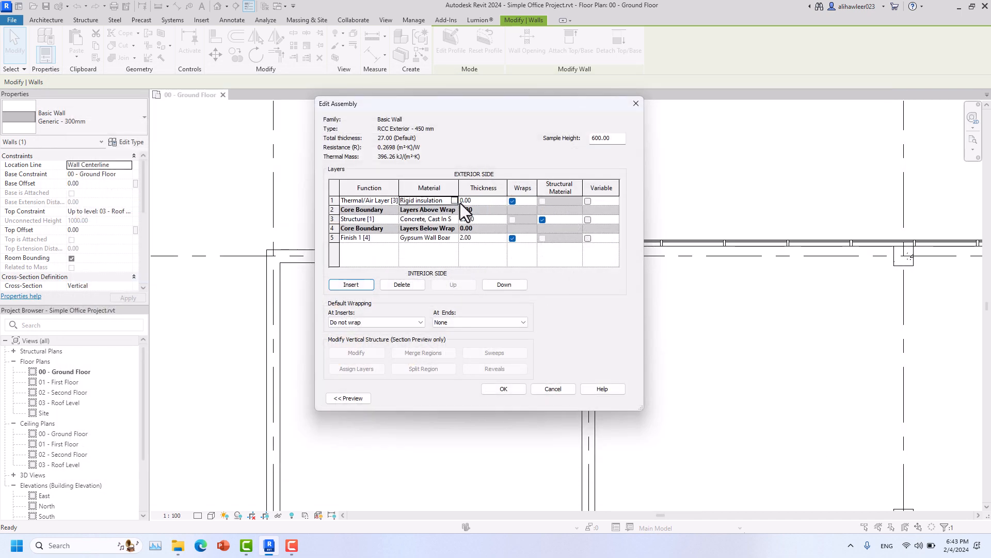
- Set the Rigid insulation layer's thickness to 15
click(486, 201)
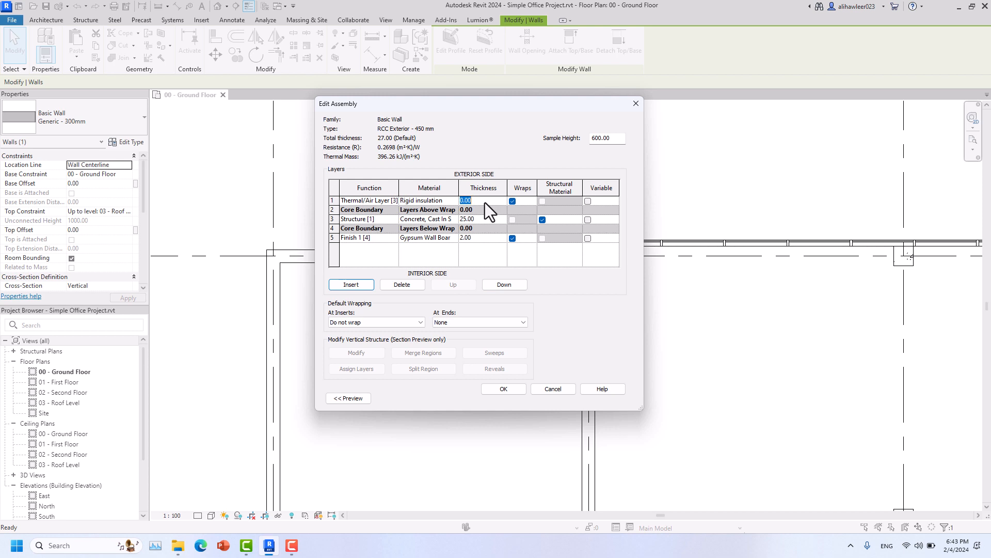
text(15)
key(Return)
- Insert a new exterior layer with its Function set to Thermal/Air Layer [3]
click(355, 285)
click(394, 200)
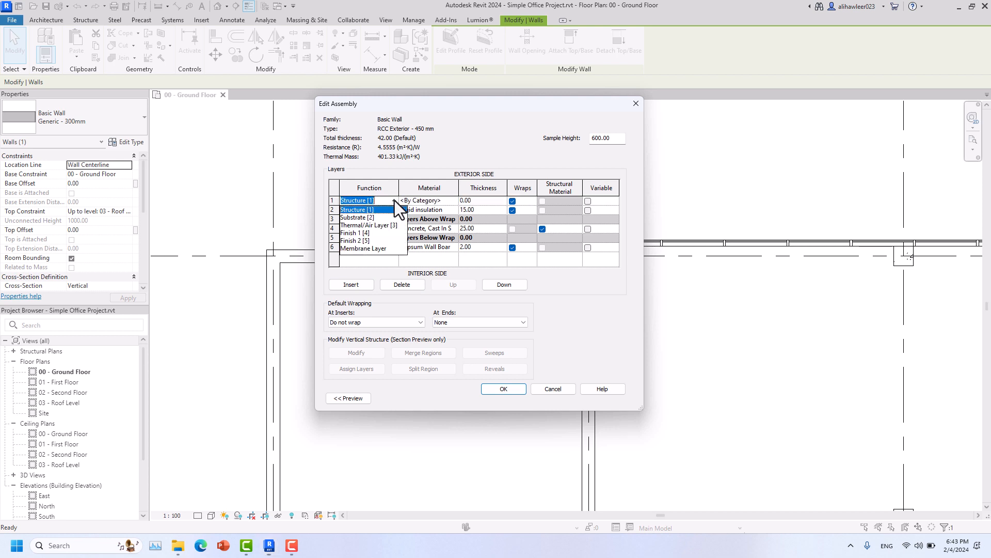
click(367, 225)
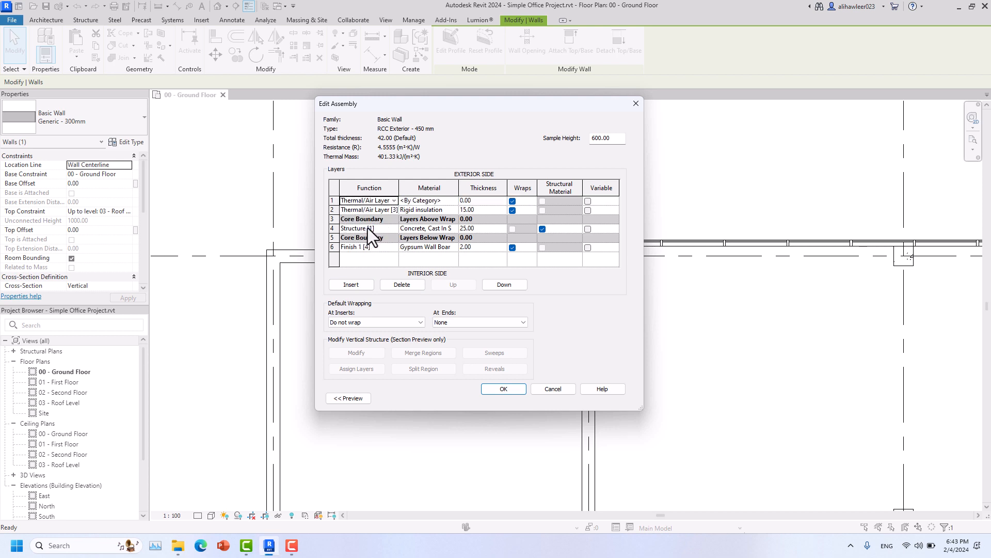
click(461, 201)
- Search 'air' and assign the Air material to the new outer Thermal/Air Layer
click(454, 203)
click(454, 202)
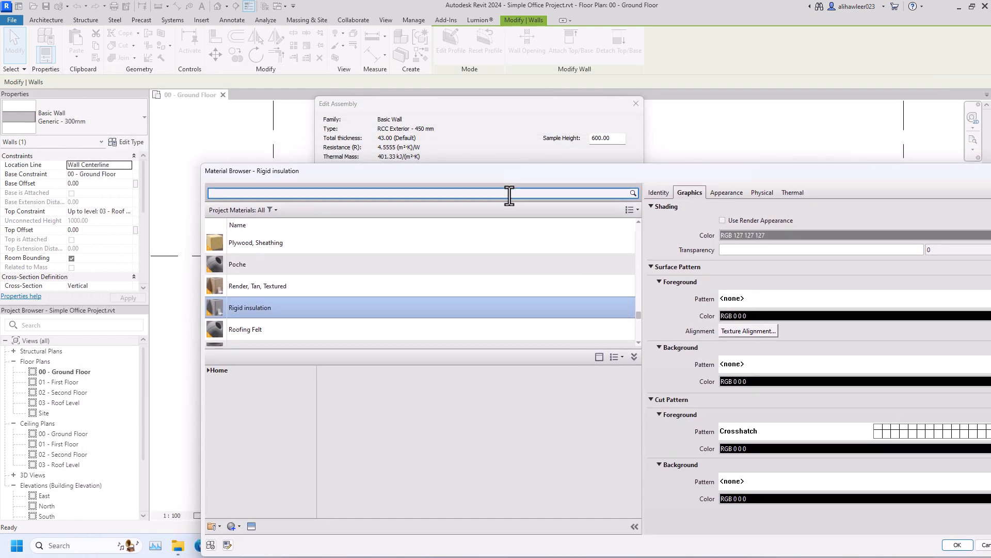
click(509, 195)
text(air)
click(235, 257)
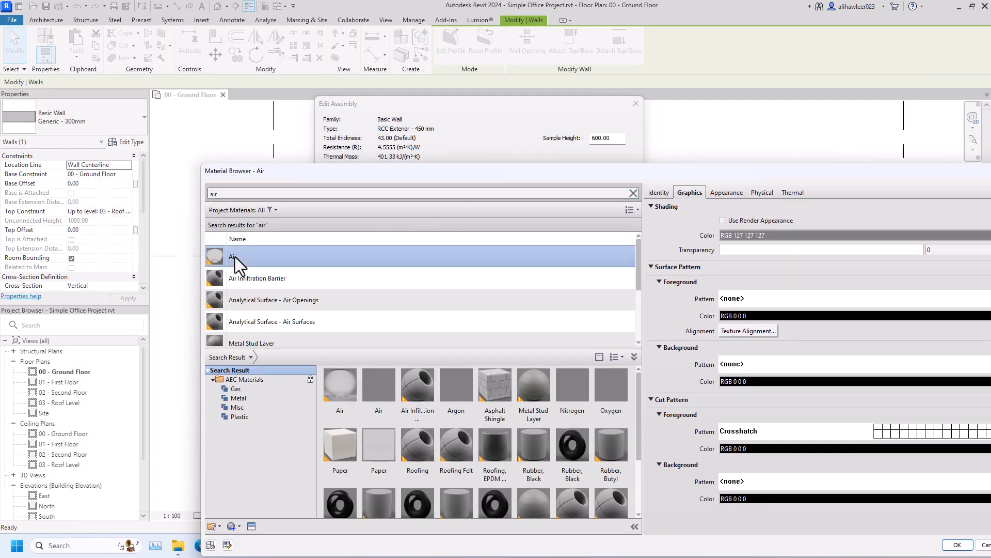
drag(327, 174, 188, 95)
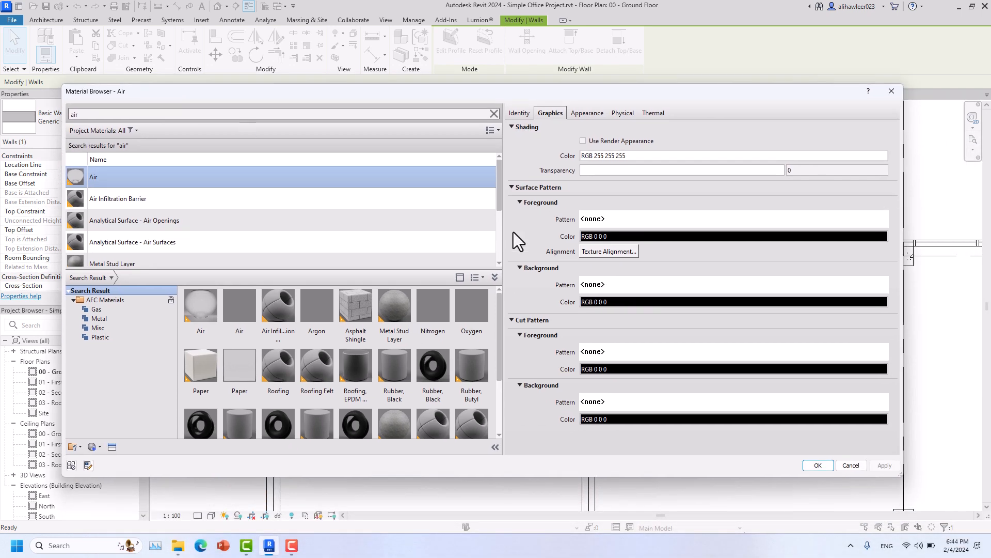
click(818, 465)
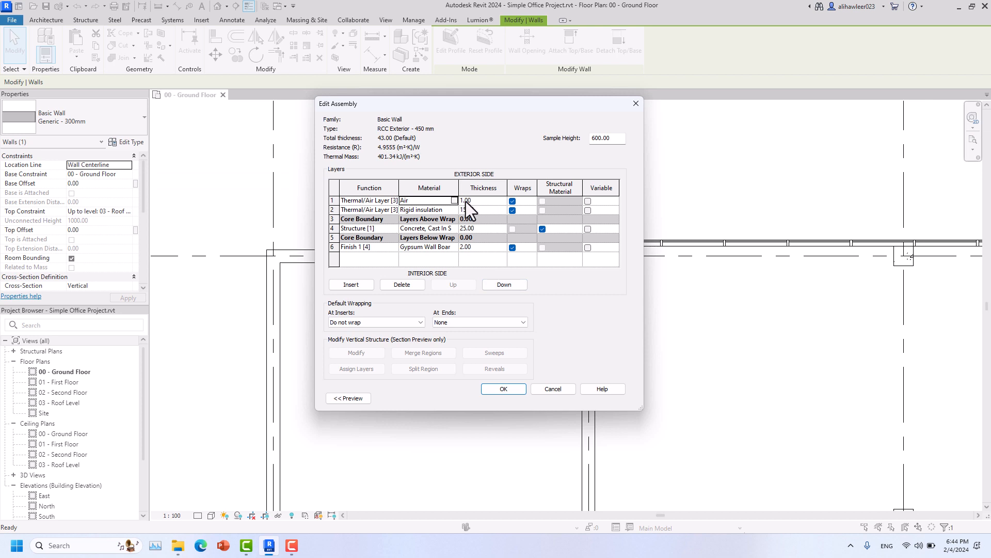
- Insert a new outermost layer with its Function set to Finish 1 [4]
click(364, 283)
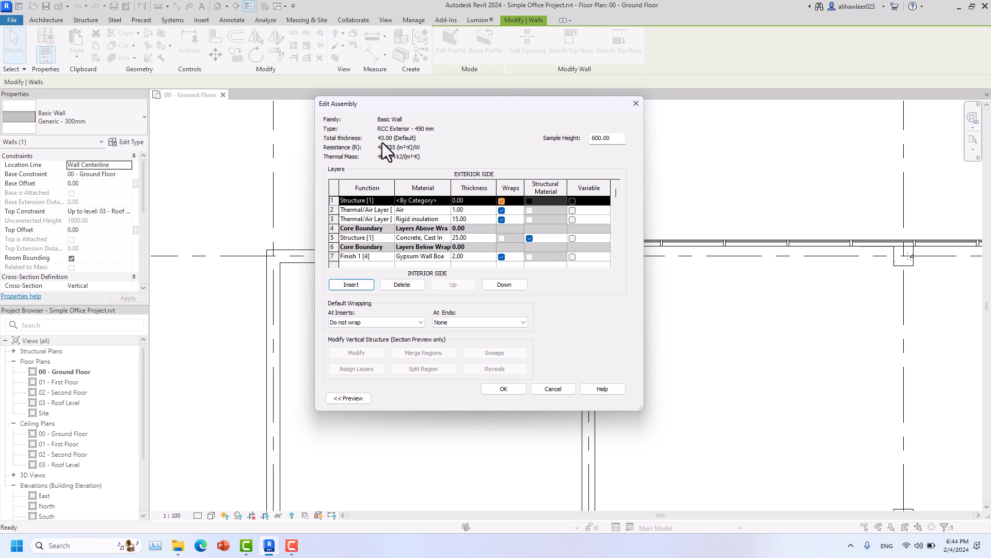
click(391, 200)
click(390, 201)
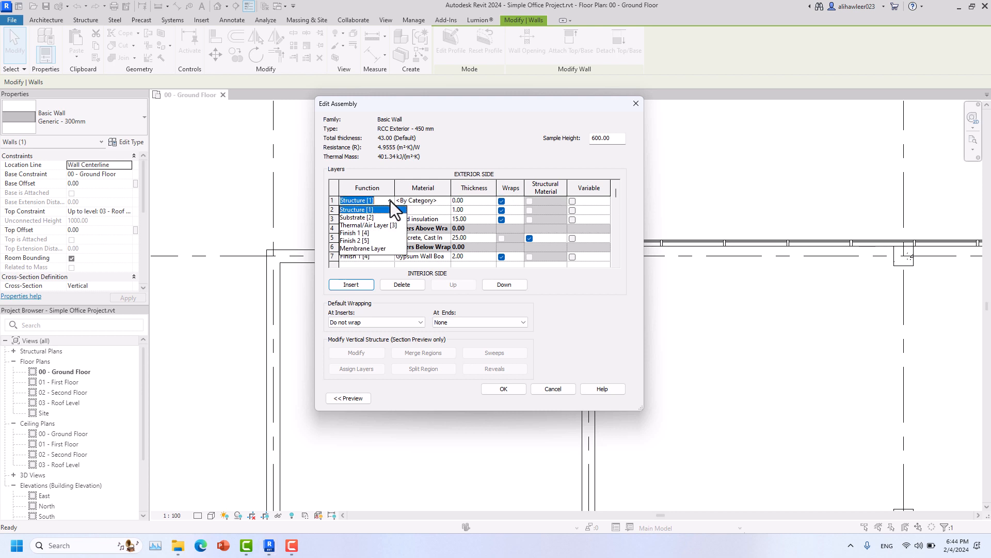
click(369, 233)
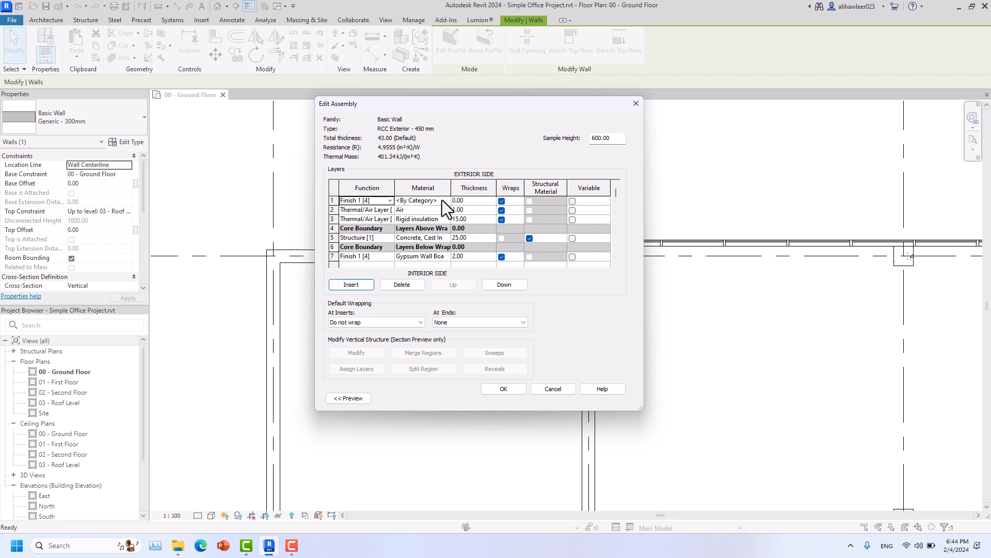
double_click(446, 203)
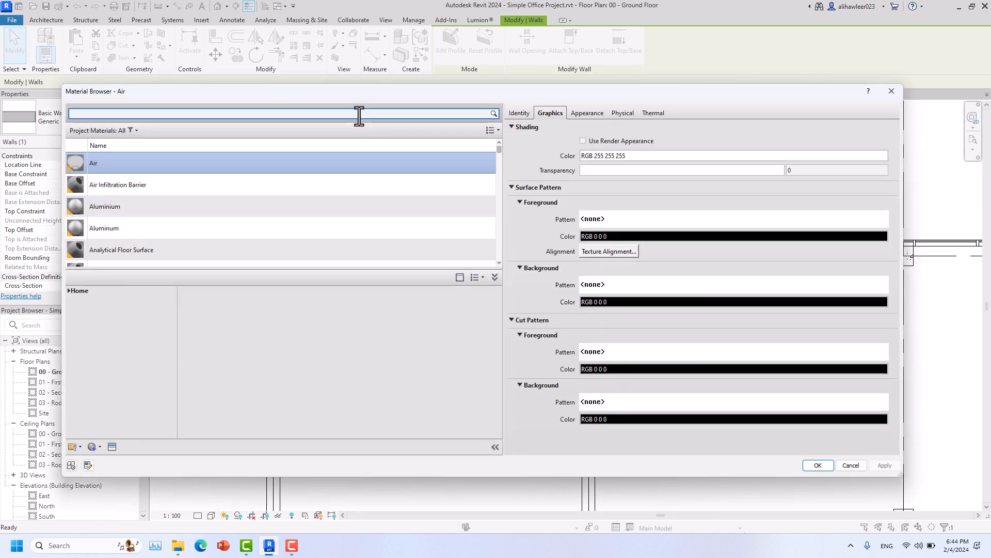
- Search 'alumi' and assign Aluminium to the outer Finish 1 [4] layer
text(alumio)
key(BackSpace)
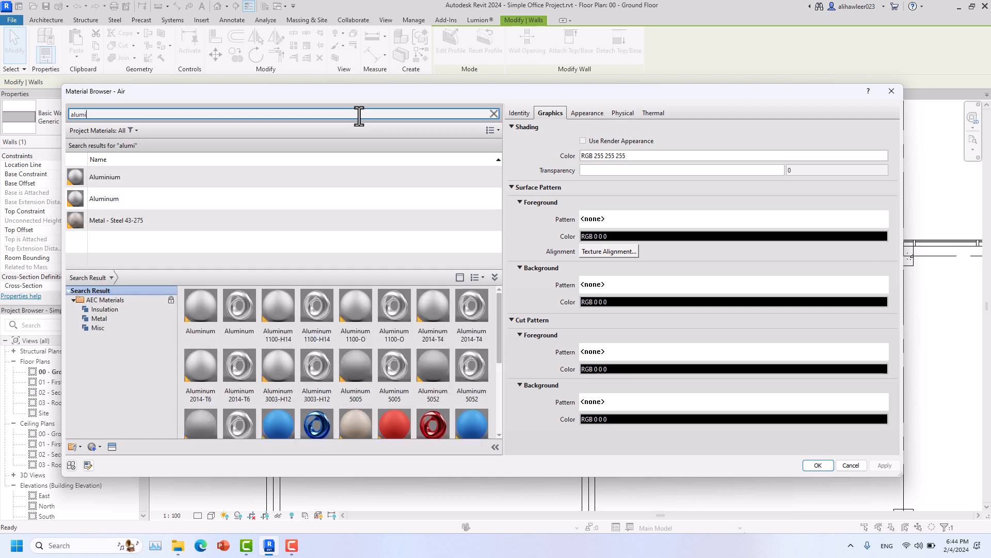
click(237, 173)
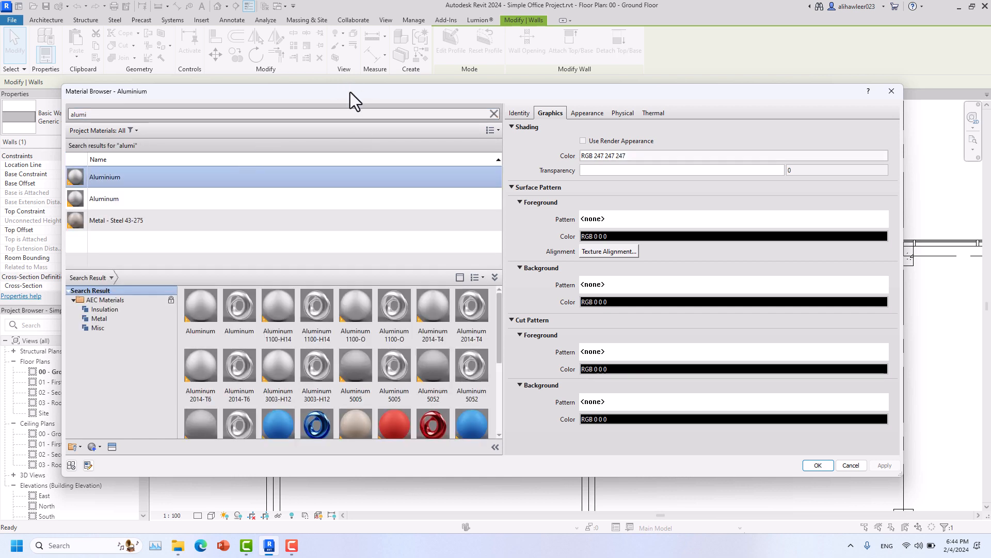
drag(350, 92, 308, 80)
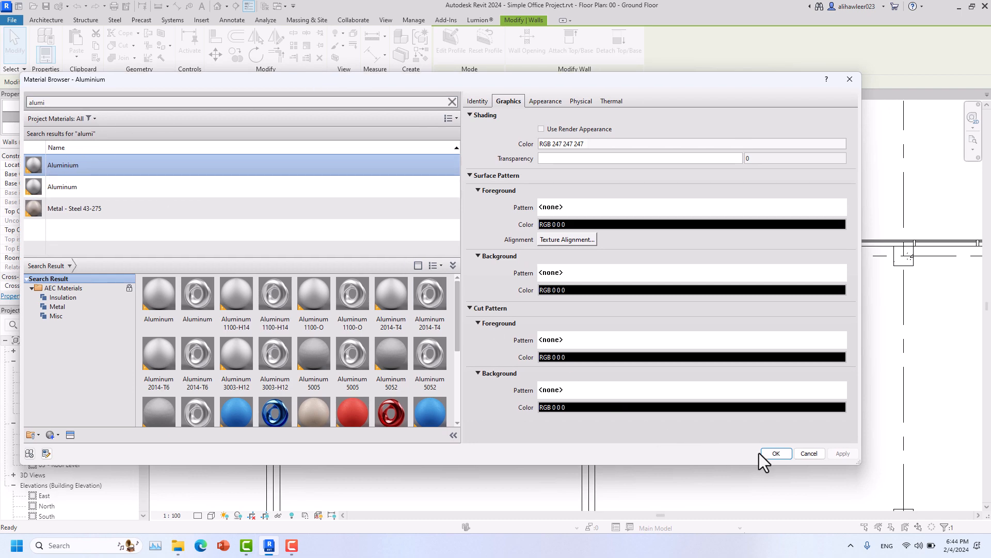
click(777, 453)
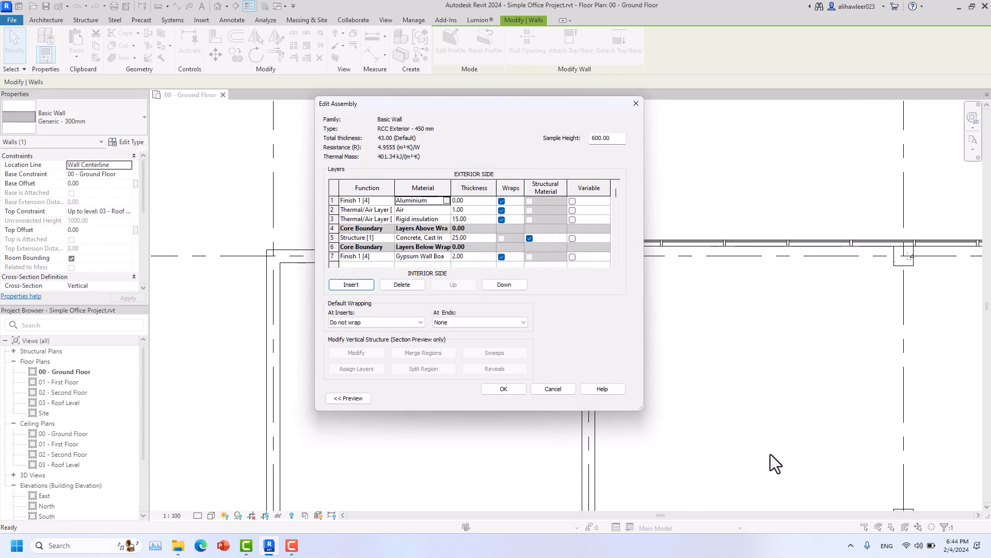
- Make the Aluminium finish layer 2 thick so the wall totals 45.00, and accept the assembly
click(472, 200)
scroll(451, 228, down, 1)
click(471, 258)
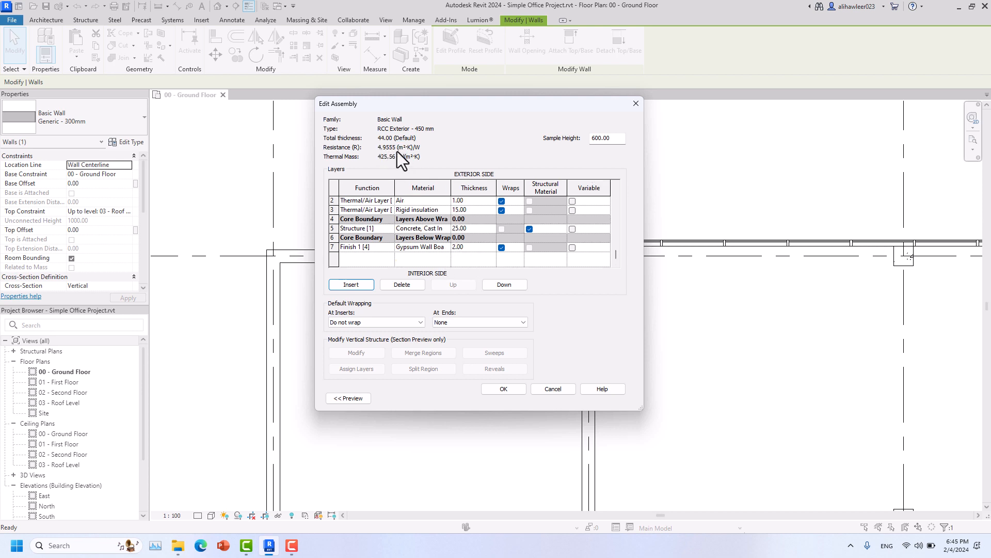
scroll(449, 247, up, 1)
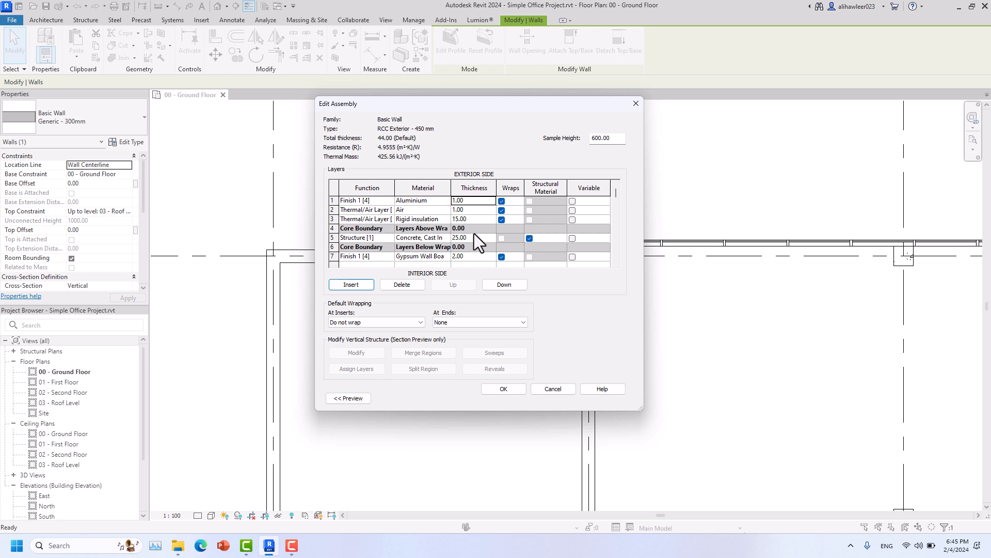
drag(466, 201, 449, 203)
text(2)
scroll(445, 259, down, 1)
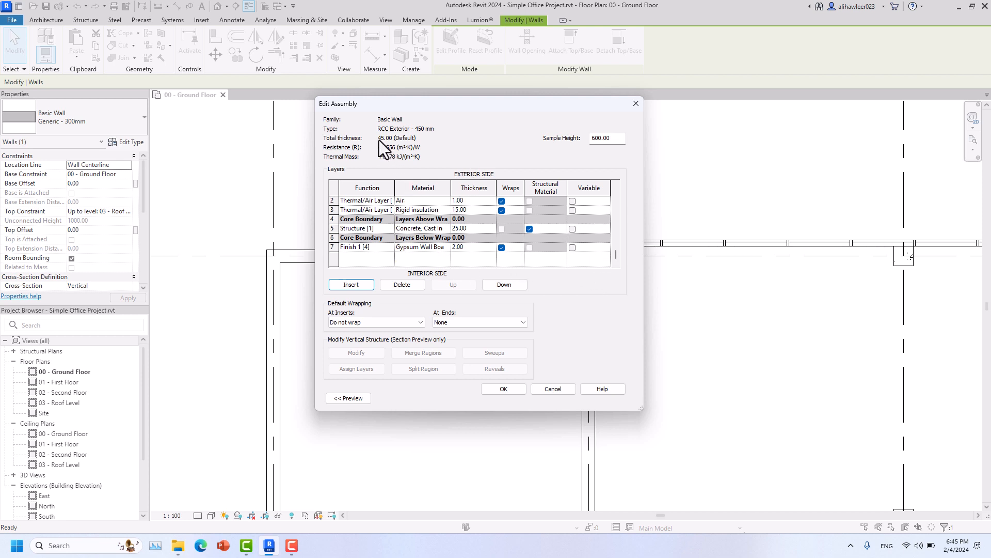
click(505, 392)
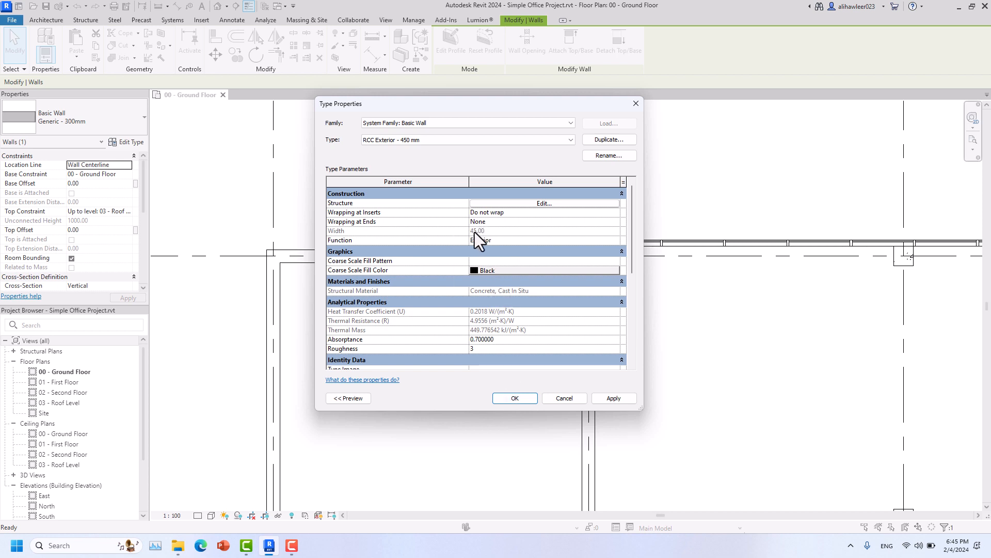
- Accept the type properties and switch the four room walls to RCC Exterior - 450 mm
click(534, 402)
scroll(532, 401, down, 4)
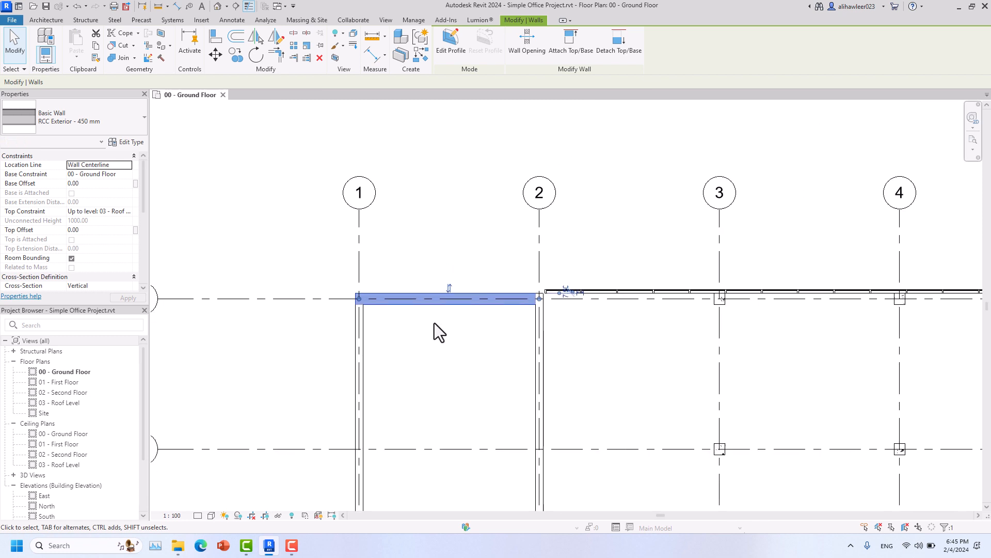
middle_drag(435, 323, 408, 232)
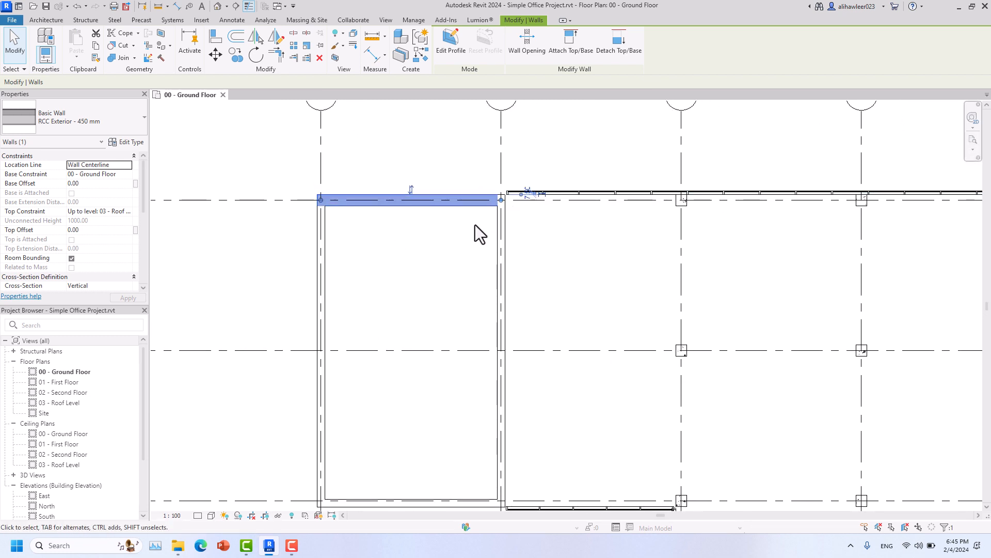
key(Tab)
click(503, 233)
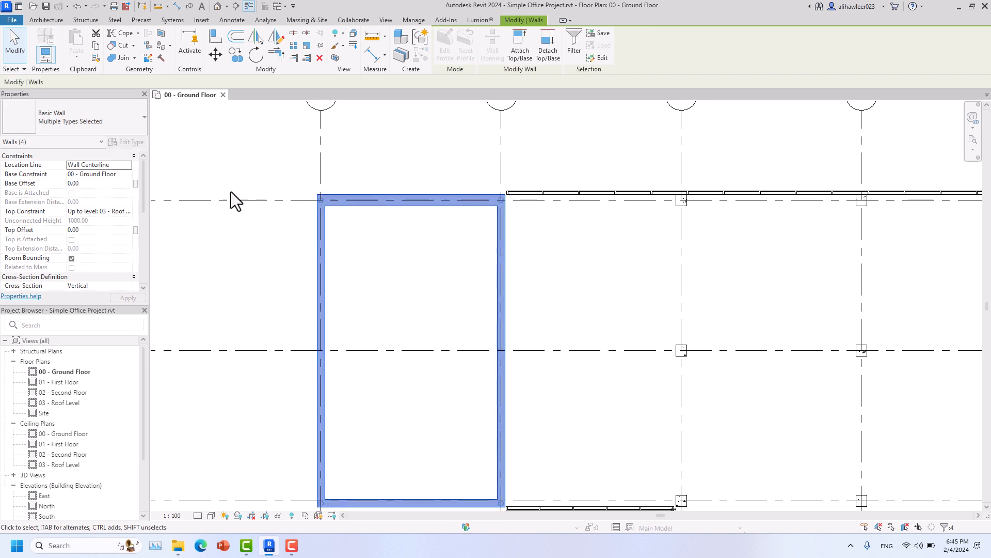
click(105, 124)
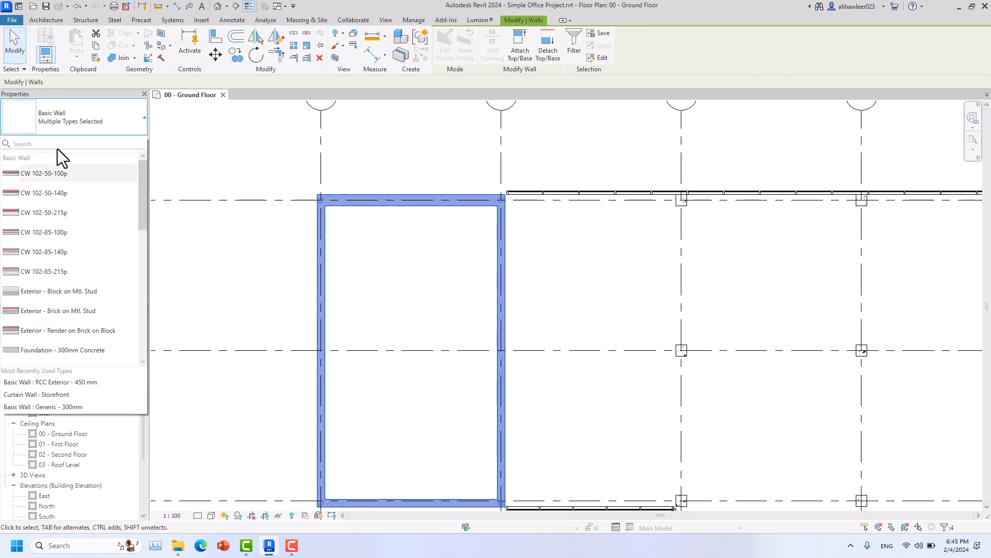
text(rcc)
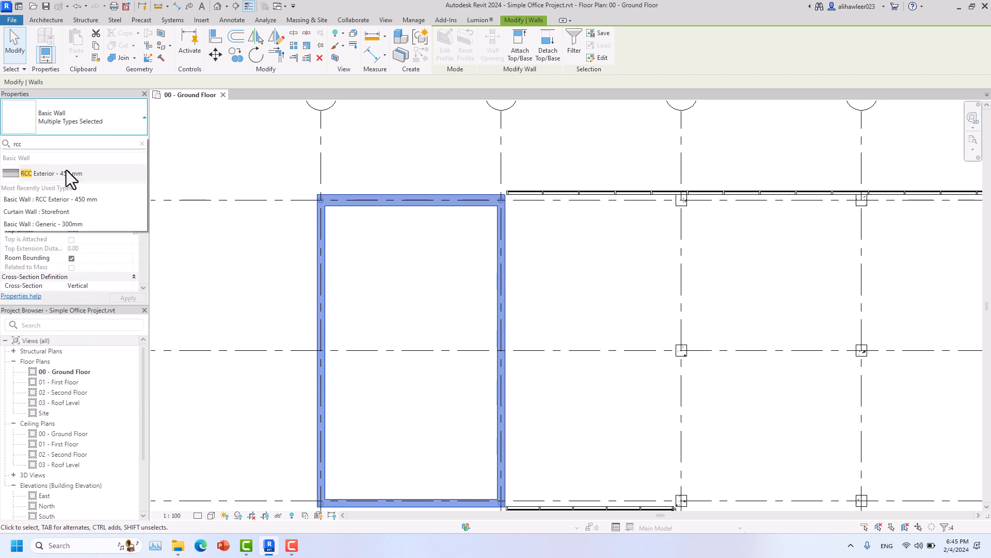
click(66, 175)
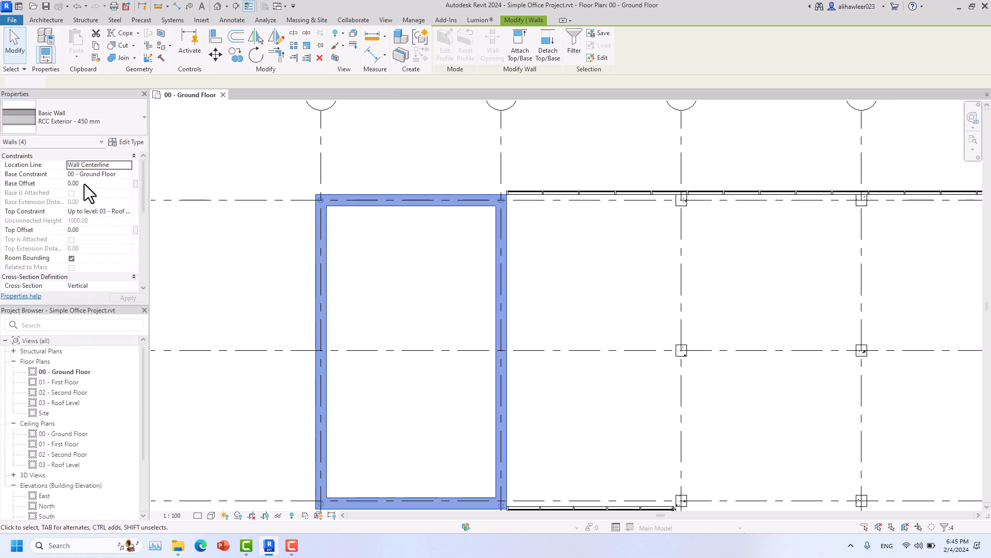
- Clear the wall selection and pan the plan to show grids 1–4 and A–C
click(297, 243)
click(502, 256)
click(461, 244)
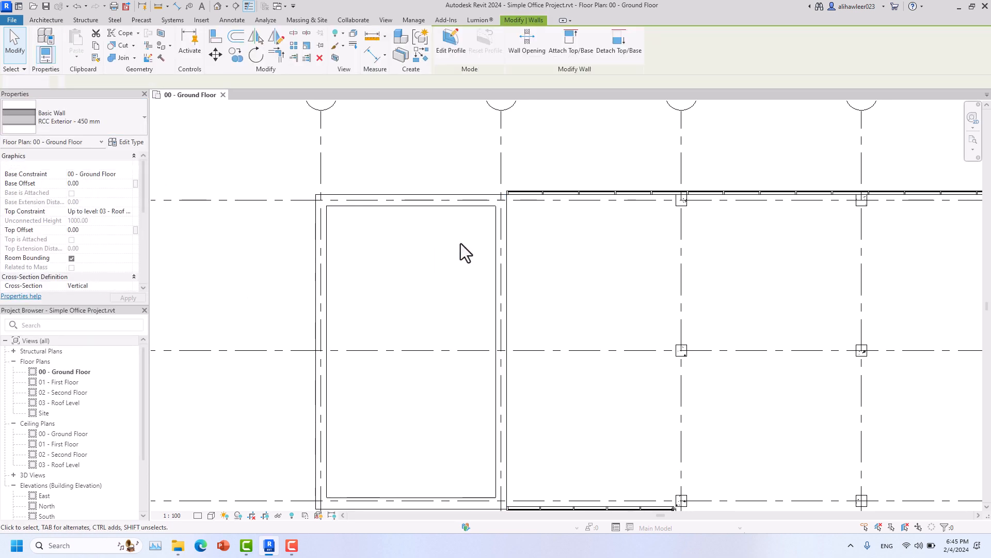
scroll(478, 266, down, 1)
middle_drag(467, 265, 494, 278)
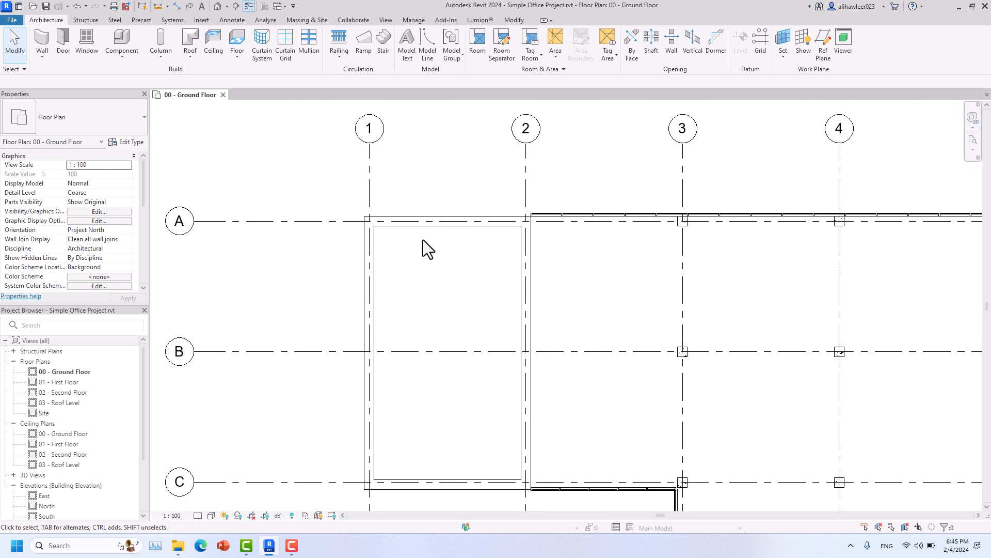
- Switch the Ground Floor plan's Detail Level from Medium to Fine and zoom on the wall corner
scroll(423, 239, up, 3)
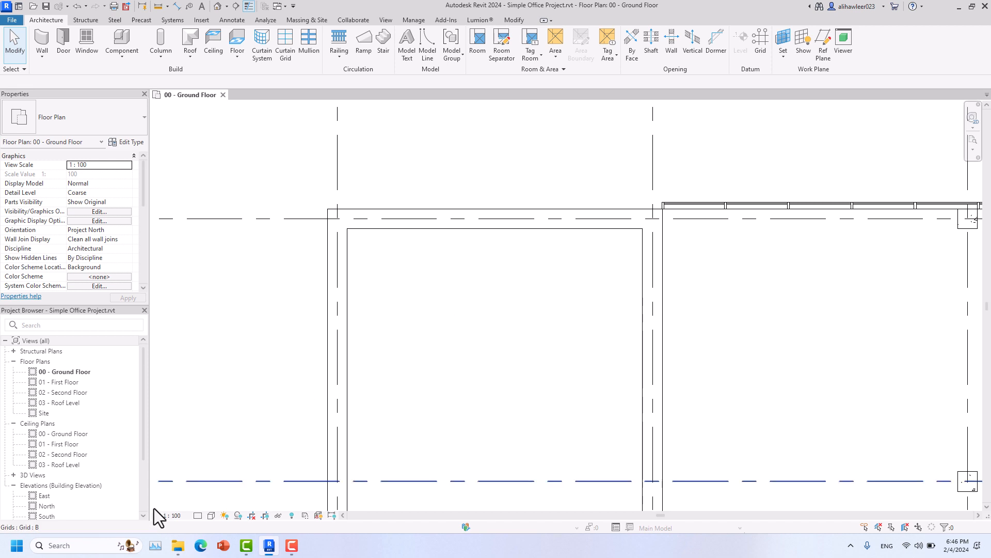
click(197, 514)
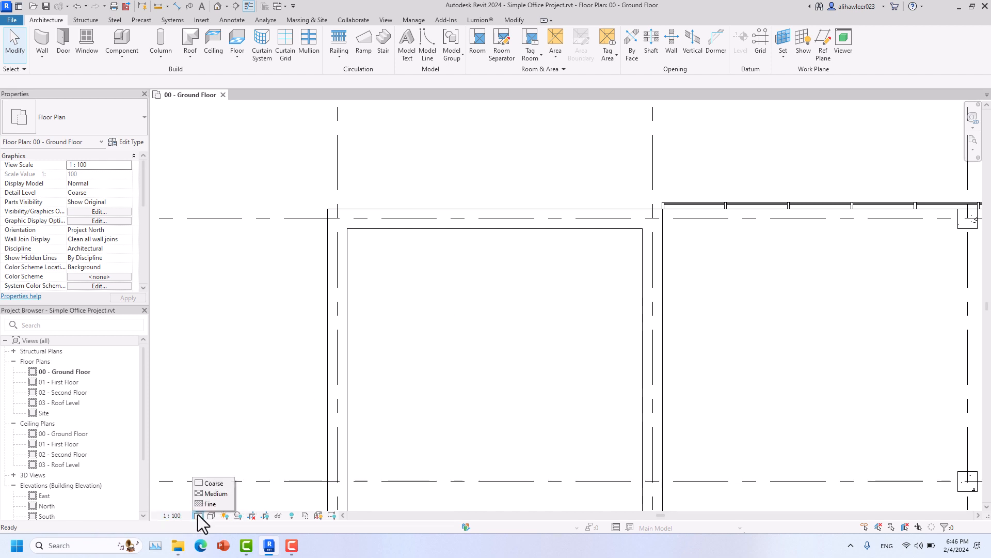
click(216, 494)
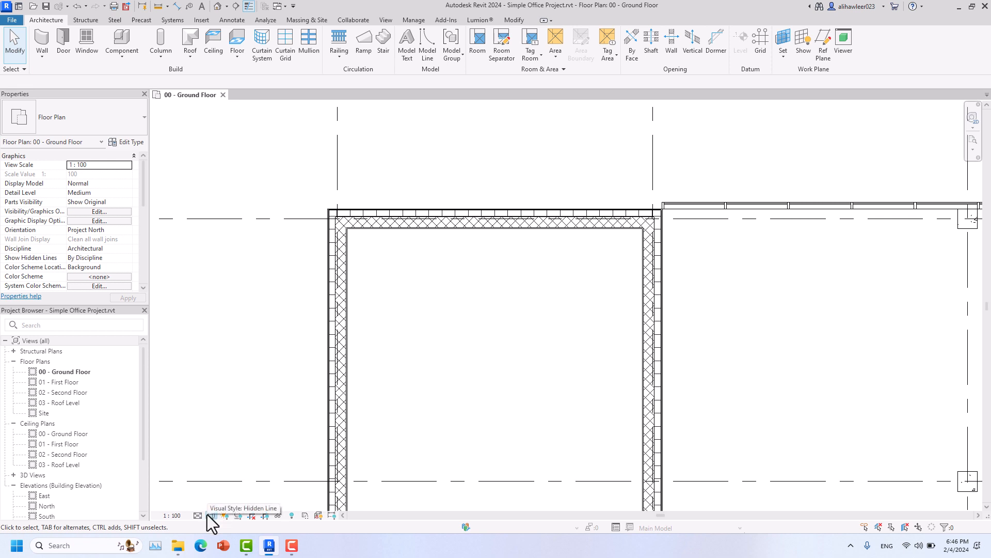
click(198, 516)
click(211, 503)
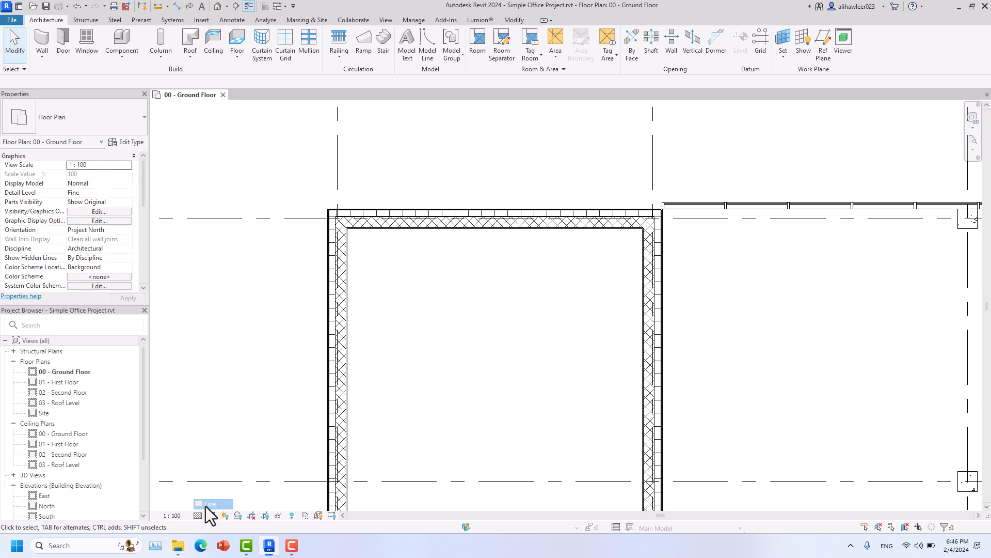
scroll(650, 211, up, 2)
scroll(650, 209, up, 4)
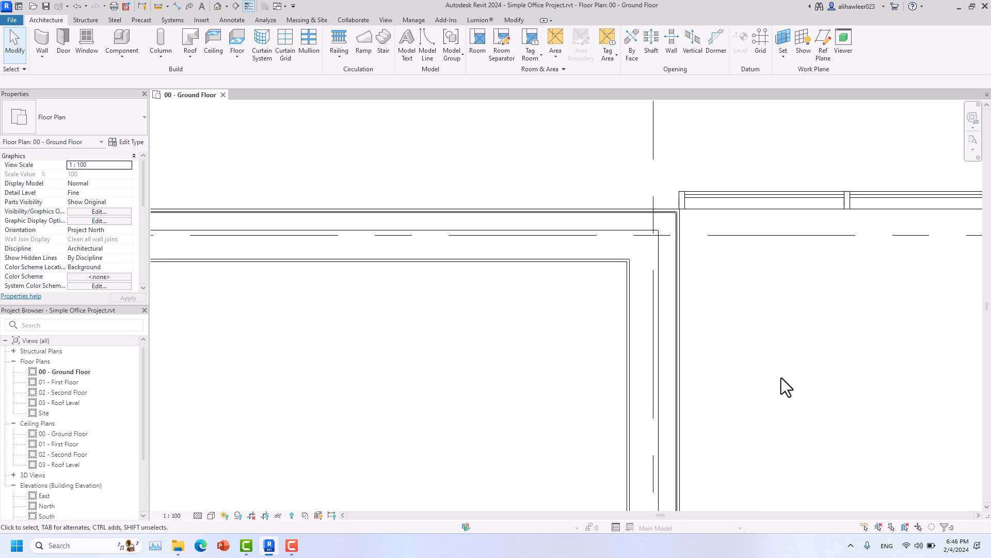
scroll(772, 360, down, 4)
click(594, 293)
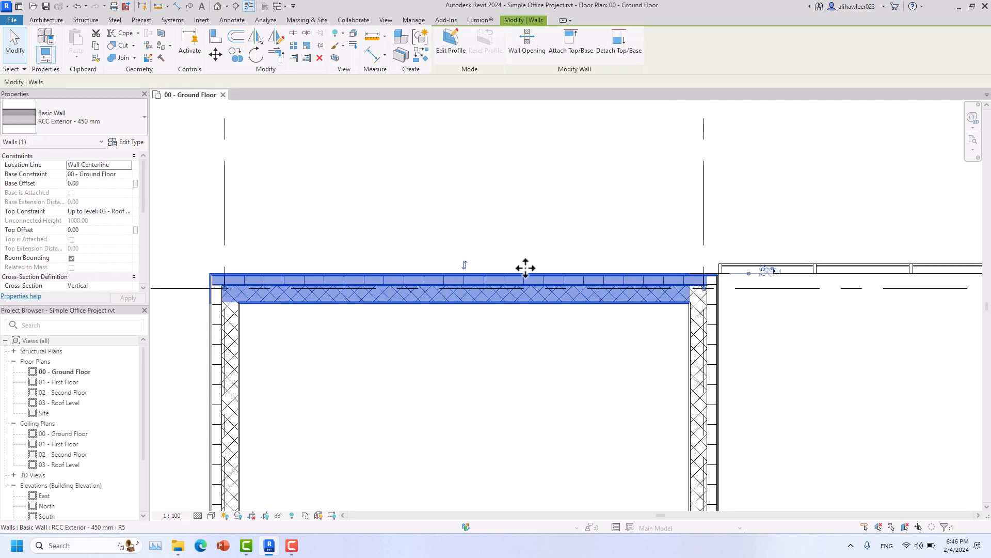
click(465, 265)
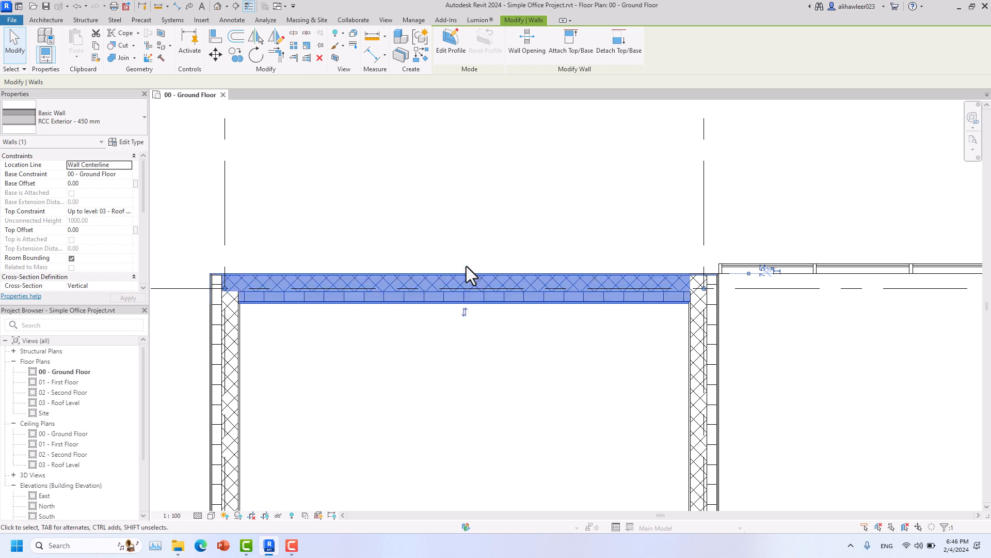
click(464, 310)
click(417, 360)
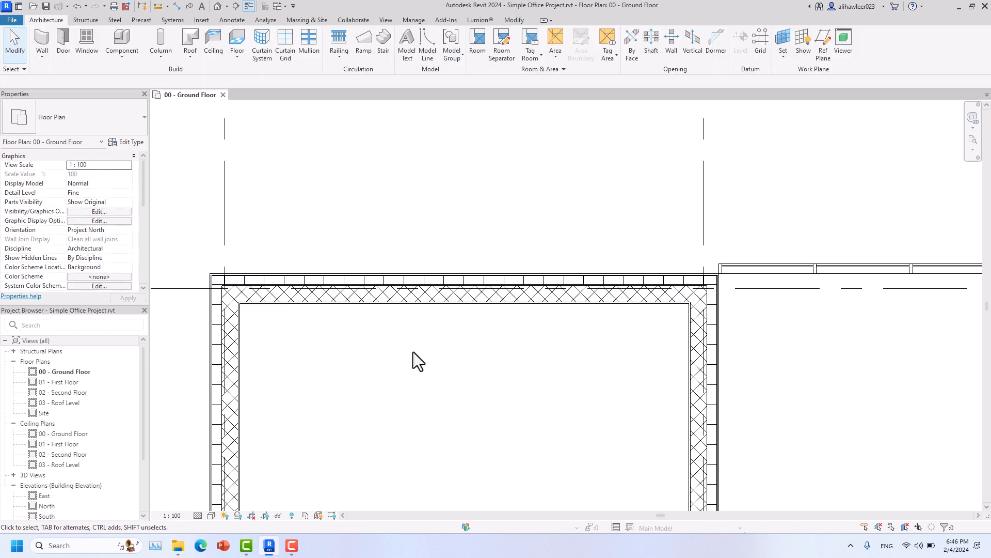
scroll(436, 299, up, 6)
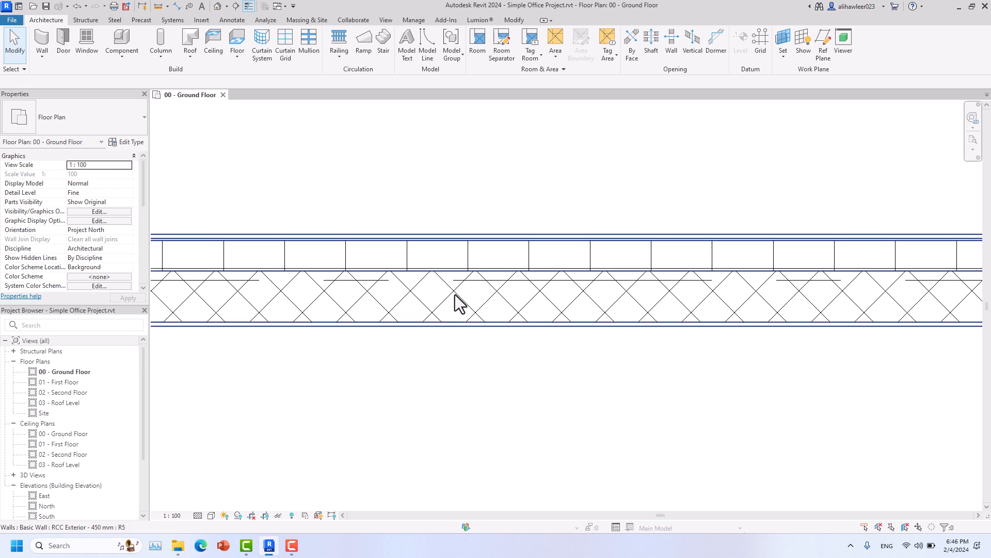
scroll(476, 336, down, 5)
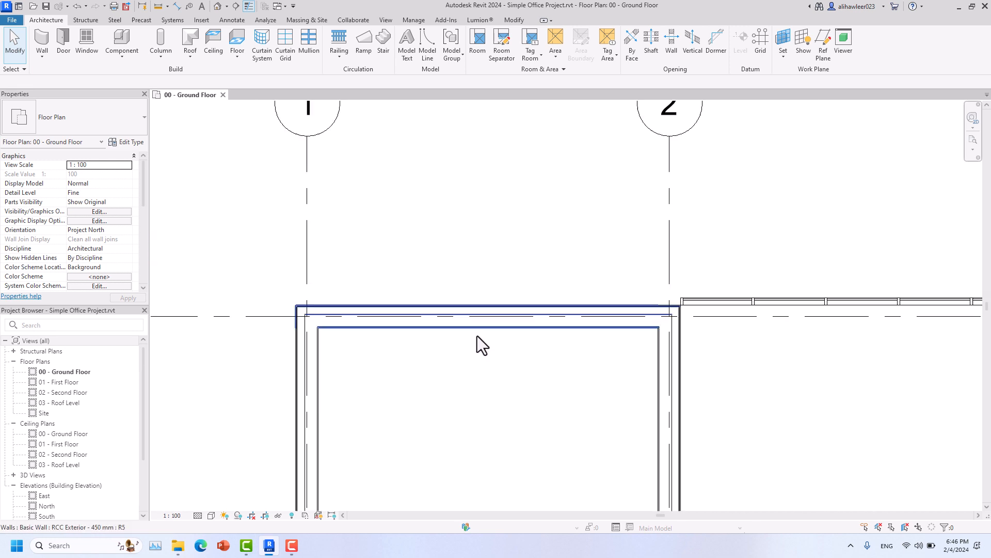
mouse_move(476, 343)
middle_down()
mouse_move(429, 308)
mouse_move(446, 316)
middle_up()
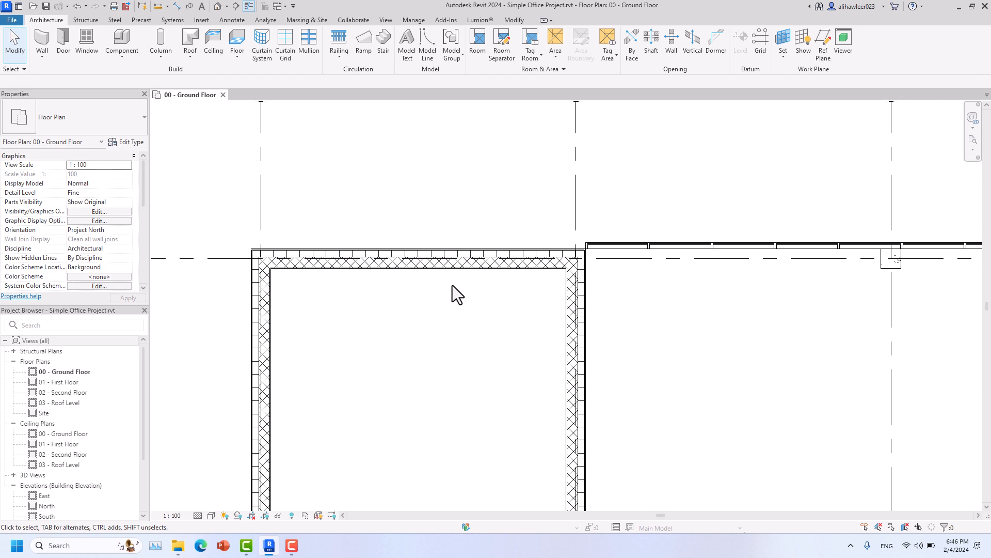
click(467, 268)
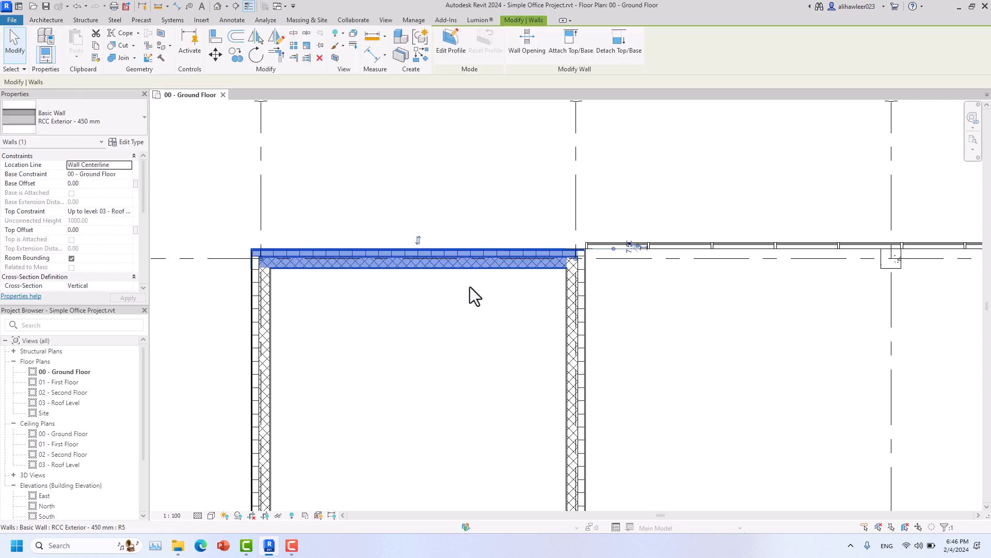
key(Escape)
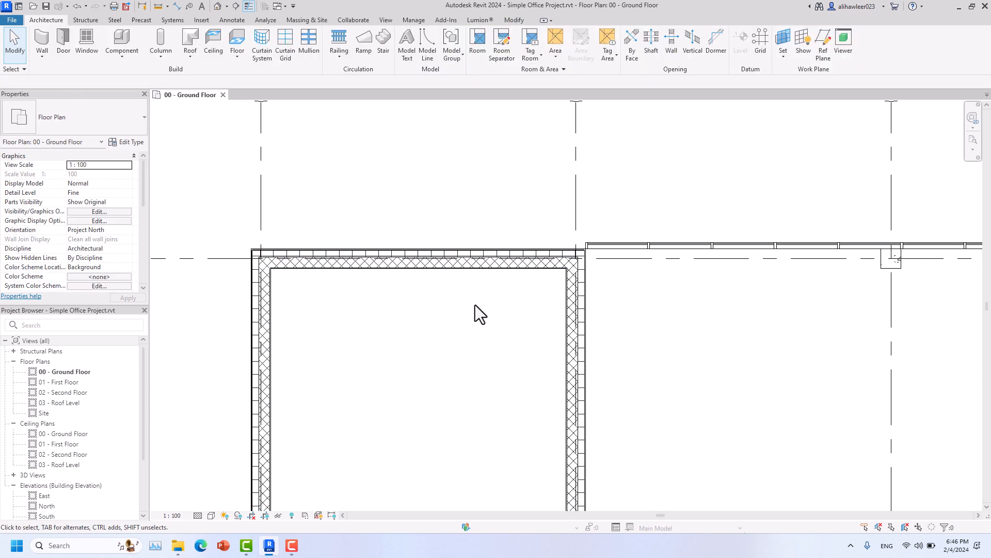
click(552, 250)
scroll(587, 258, up, 5)
click(616, 286)
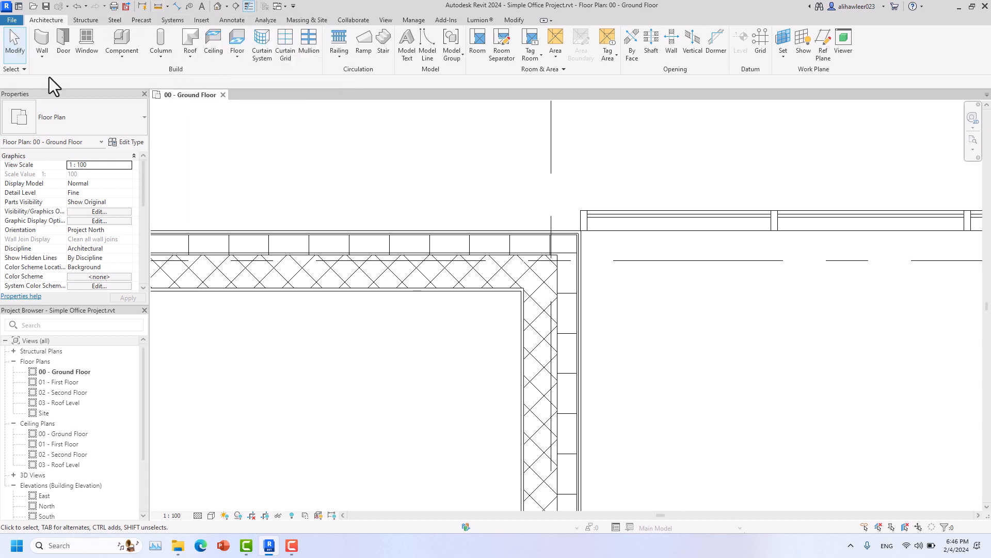
- Move the top wall outward by entering -15 in its temporary dimension to the curtain wall
click(412, 253)
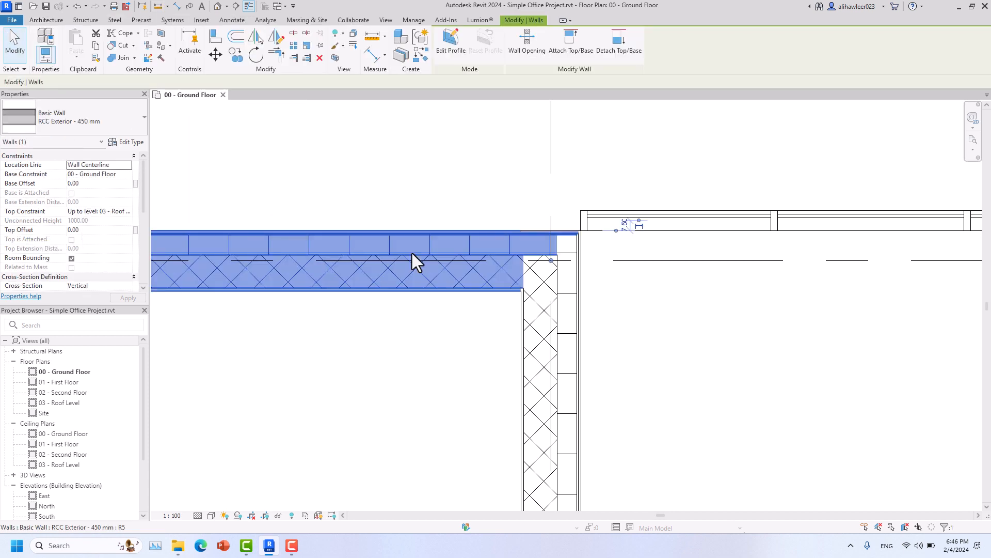
click(627, 227)
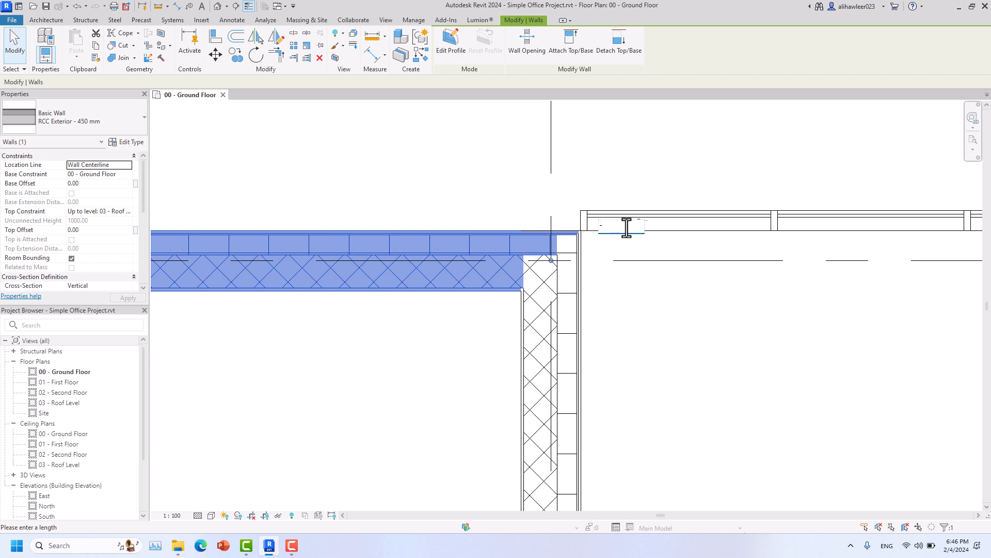
key(Return)
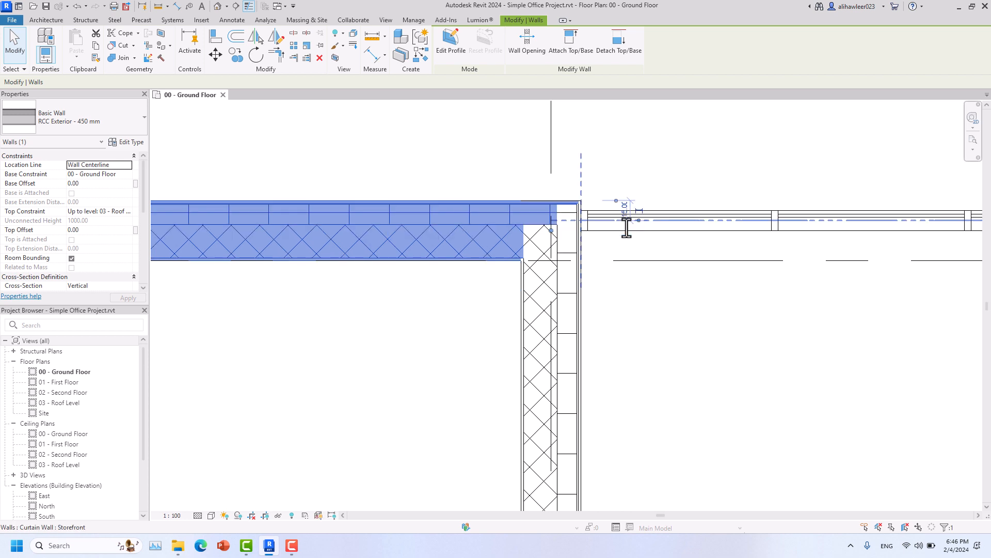
click(621, 178)
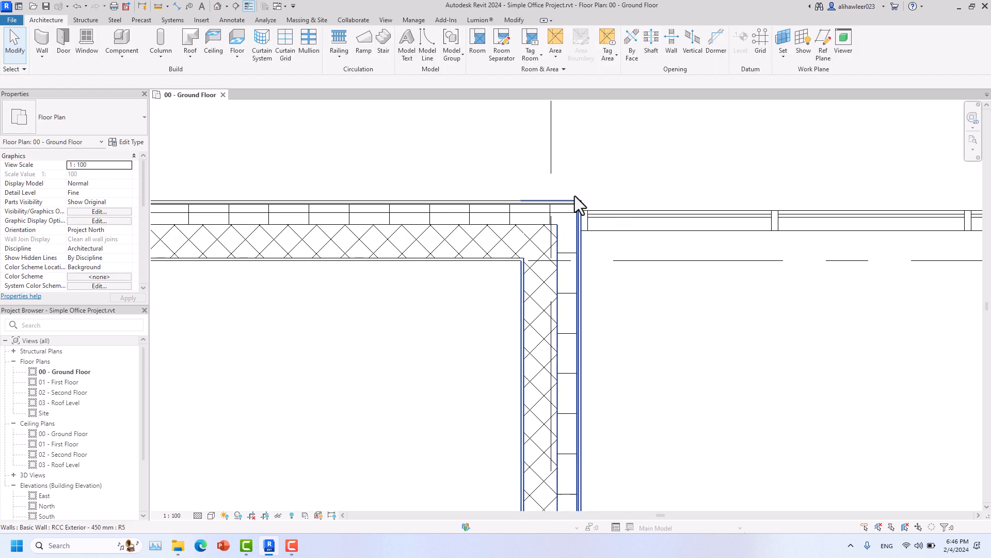
- Try Align (AL) and an aligned dimension from the curtain wall edge, cancelling both
key(a)
key(l)
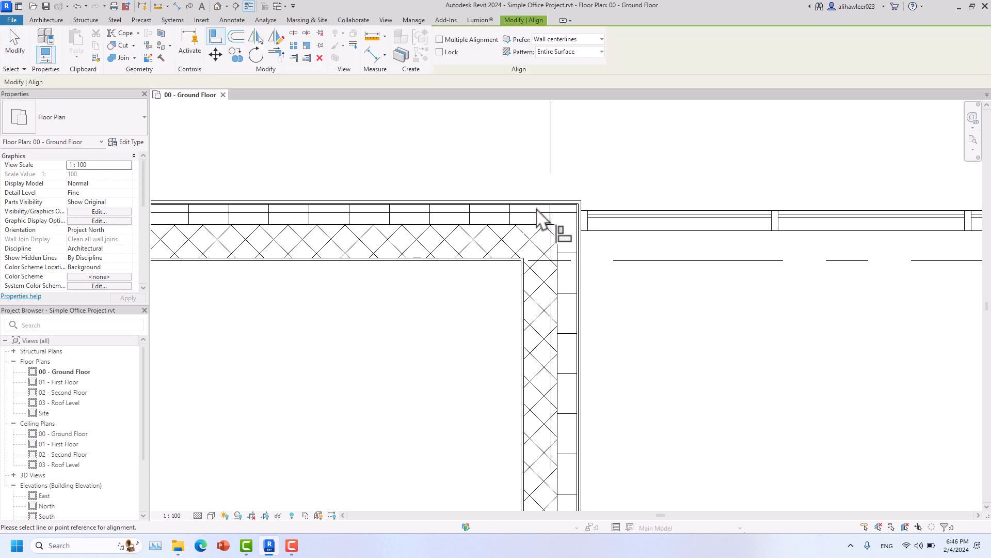
key(Escape)
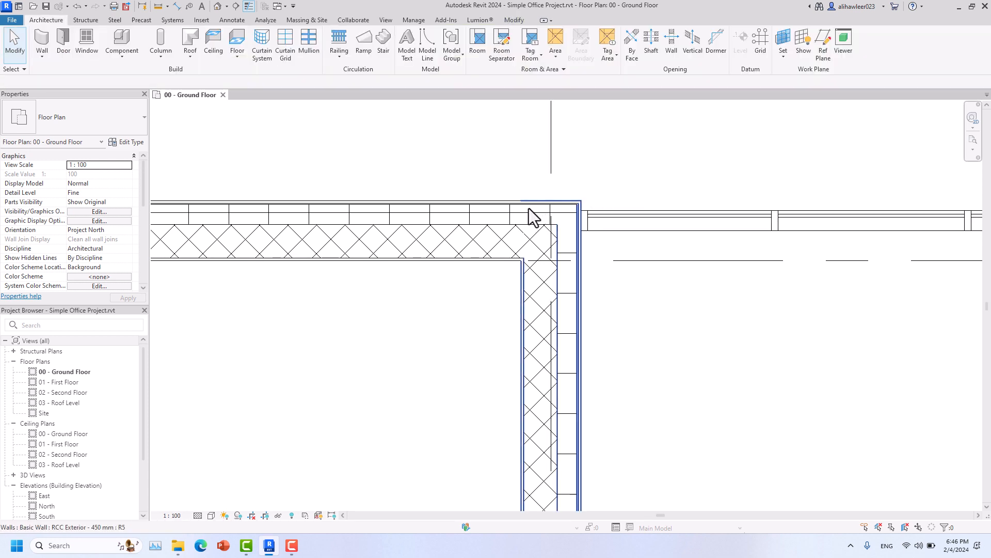
click(506, 212)
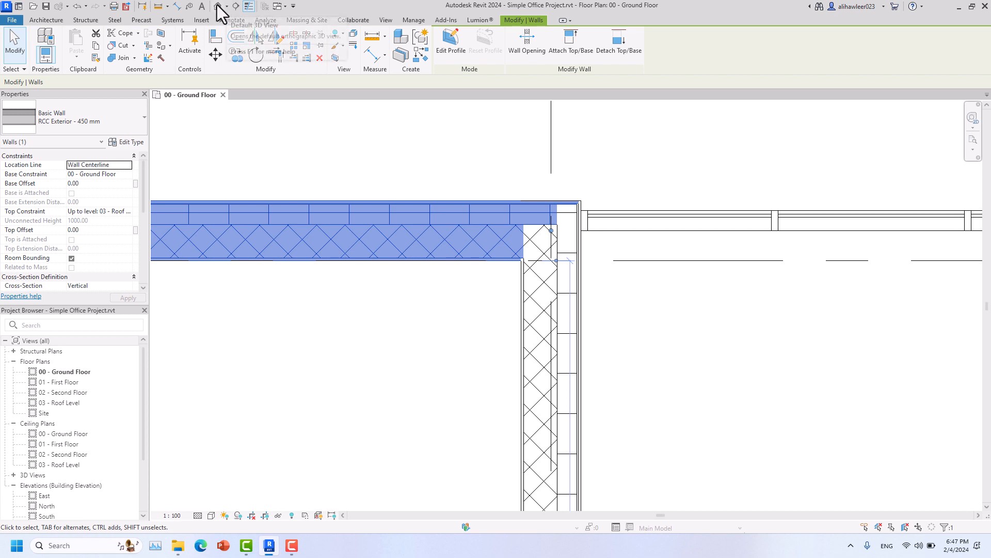
click(179, 6)
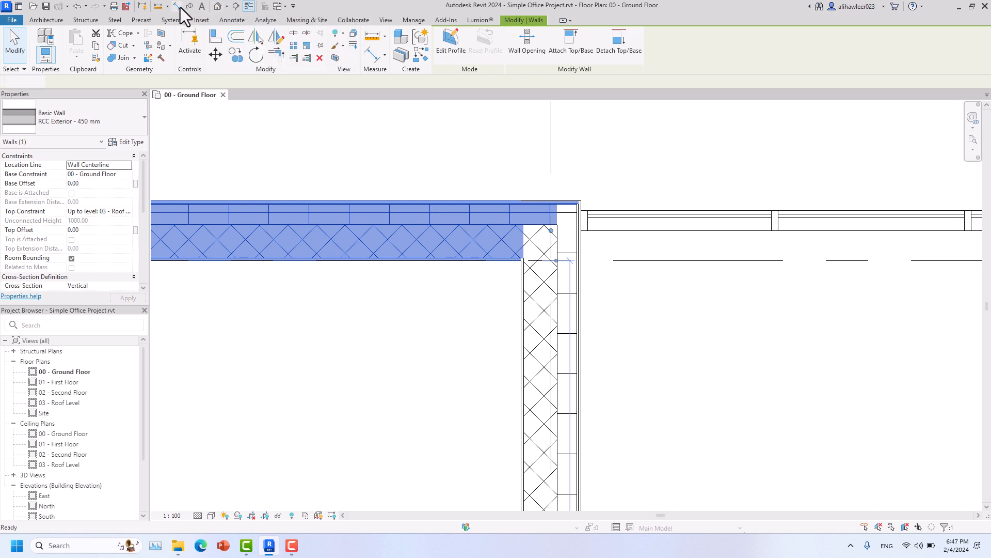
click(603, 213)
key(Escape)
key(Escape)
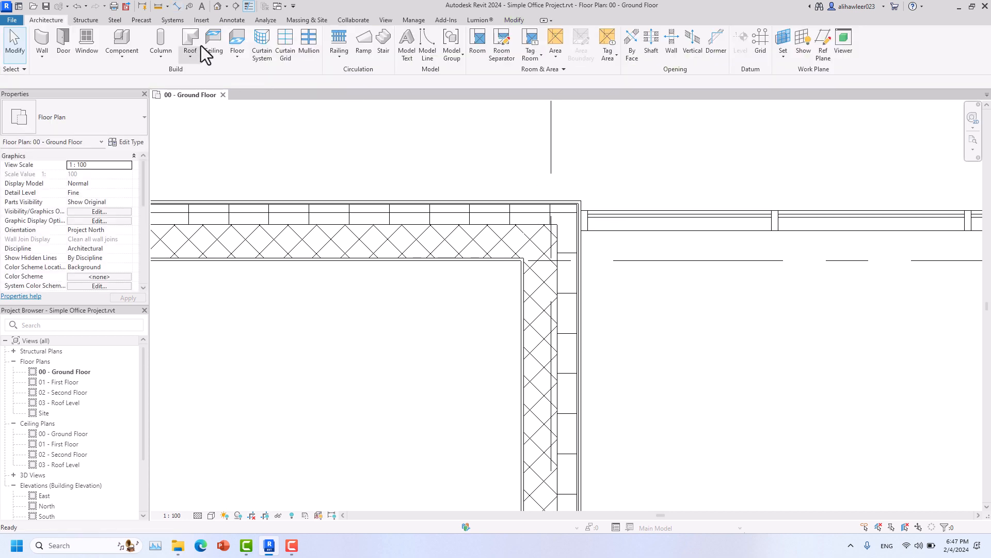
- Measure the offset from the top wall's endpoint
click(159, 7)
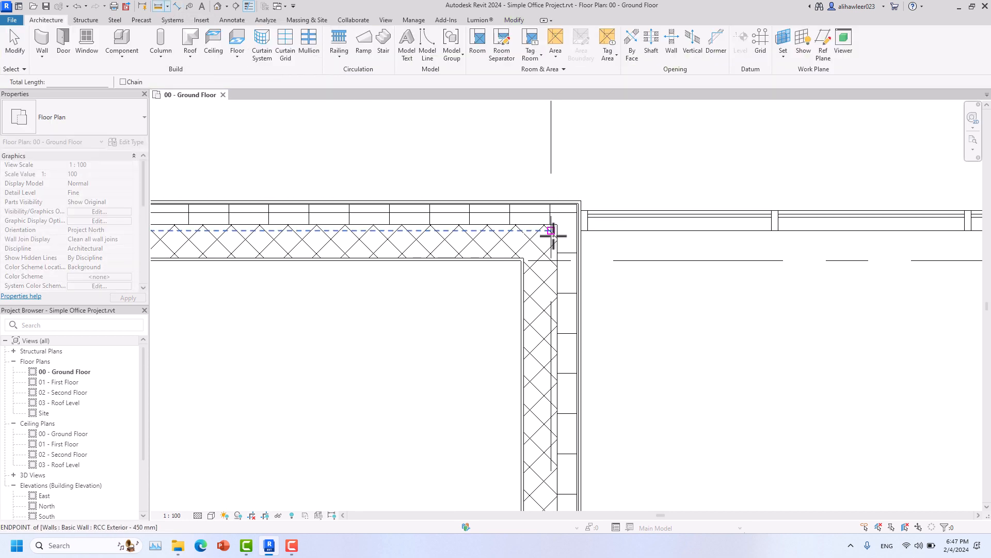
click(521, 261)
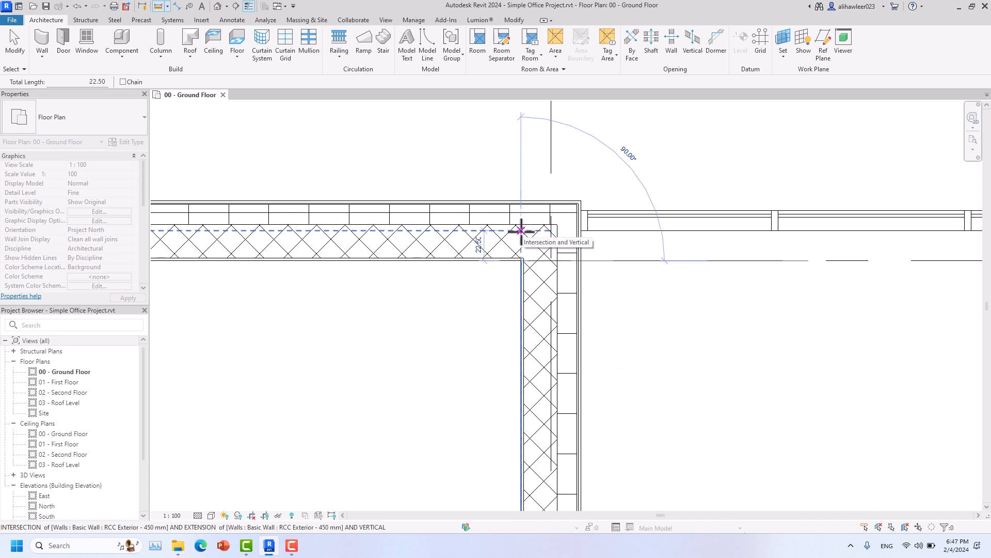
key(Escape)
key(Escape)
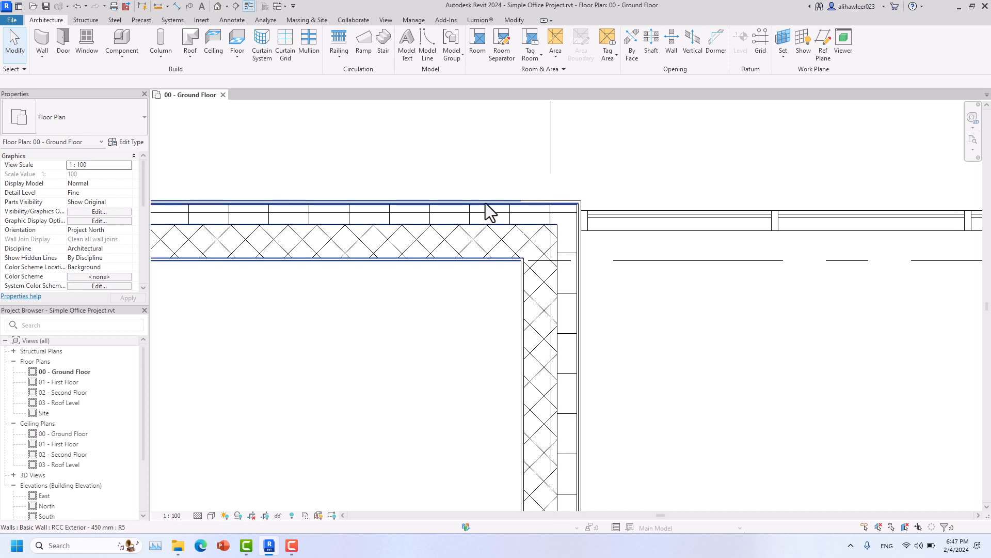
- Nudge the horizontal RCC wall upward, then undo the moves to restore its earlier position
click(485, 202)
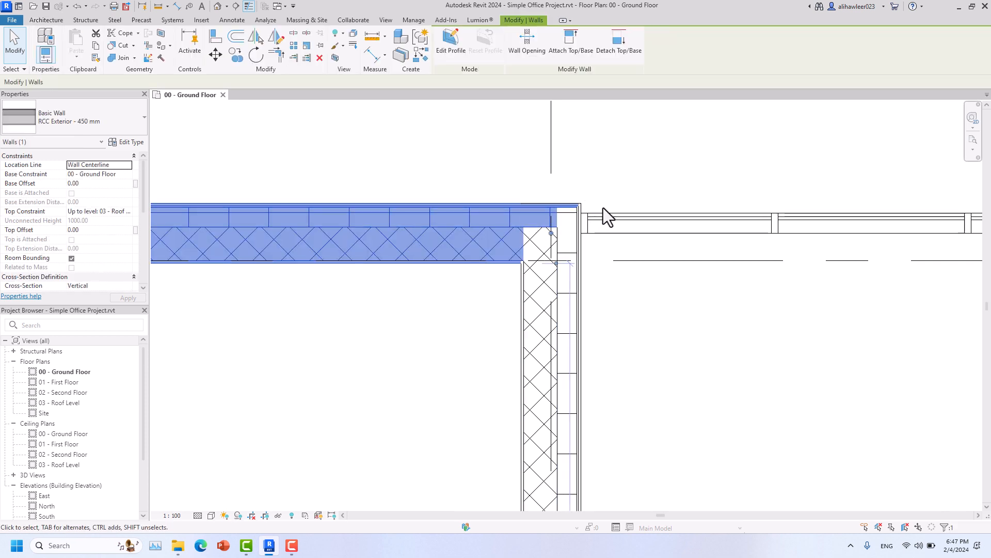
key(ctrl+z)
key(ctrl+z)
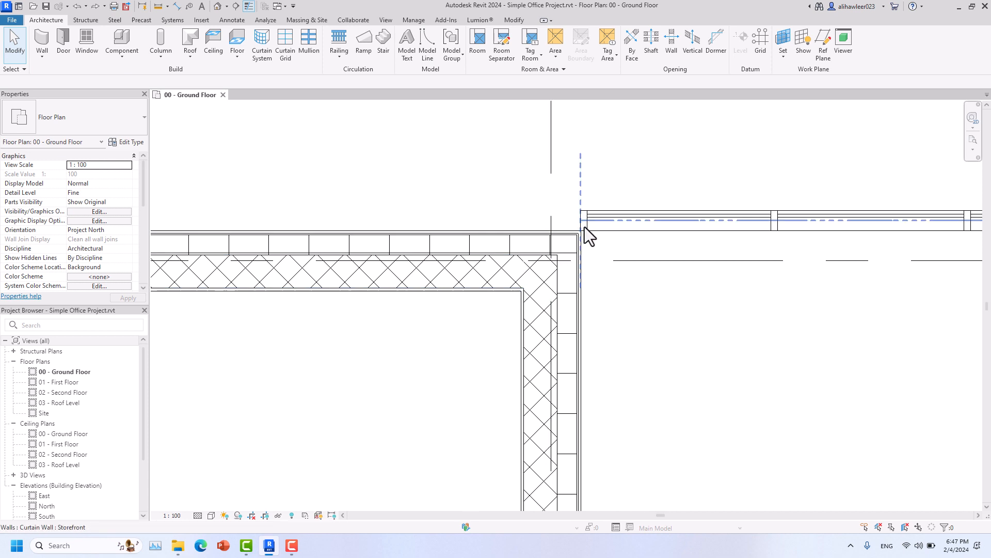
click(445, 256)
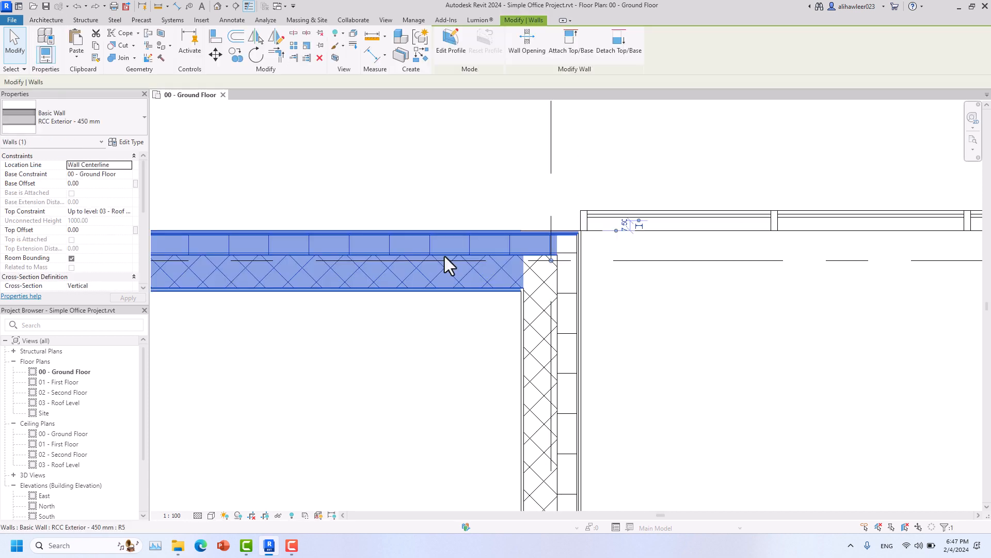
key(Up)
key(Up)
key(Up)
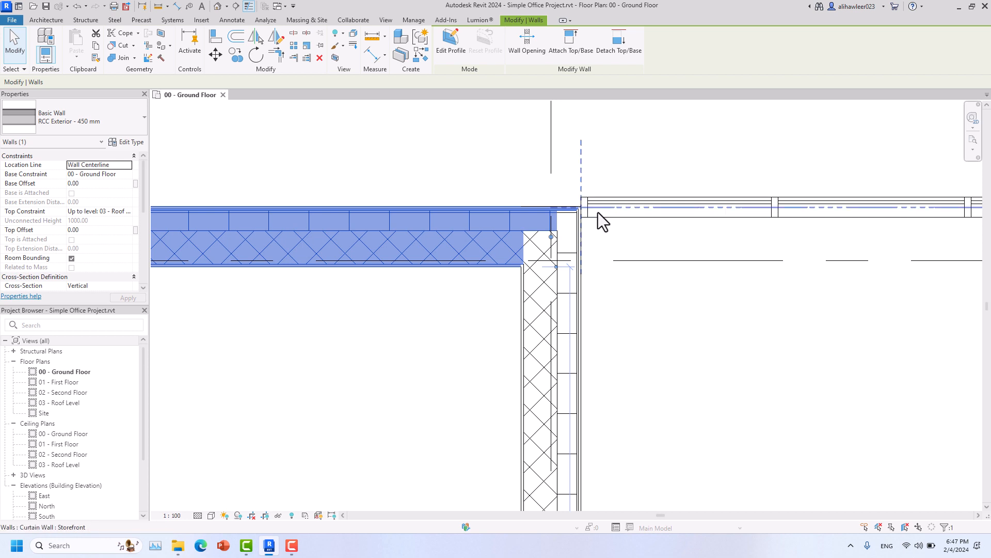
key(ctrl+z)
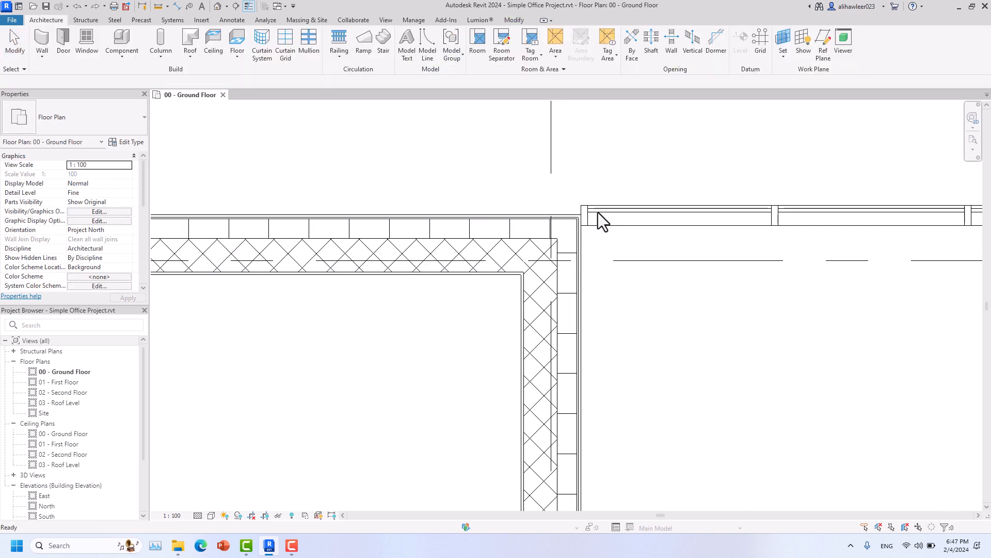
key(ctrl+z)
key(ctrl+z)
key(ctrl+z)
key(ctrl+z)
key(ctrl+z)
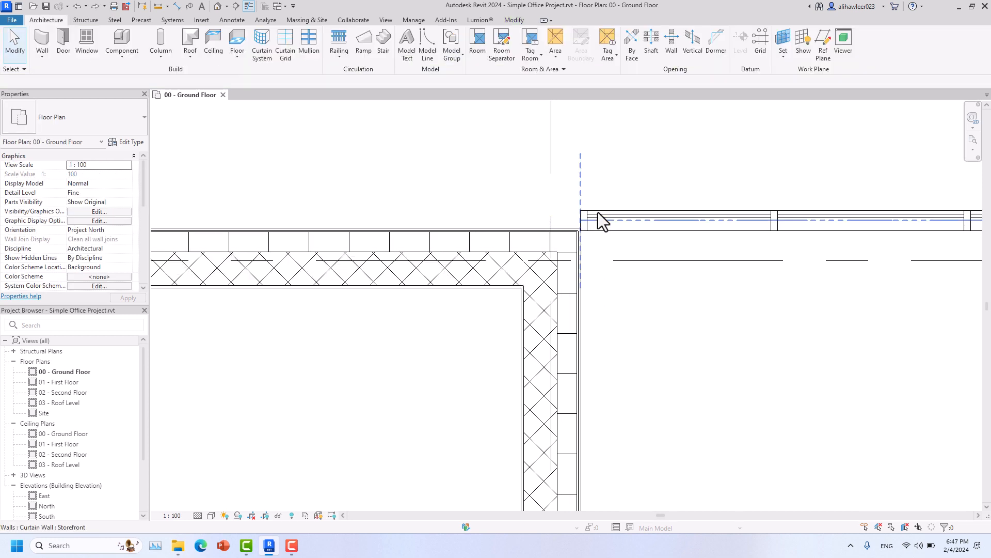
key(ctrl+z)
key(ctrl+z)
- Drag the vertical RCC Exterior - 450 mm wall's top end up to meet the horizontal wall corner
scroll(703, 297, up, 2)
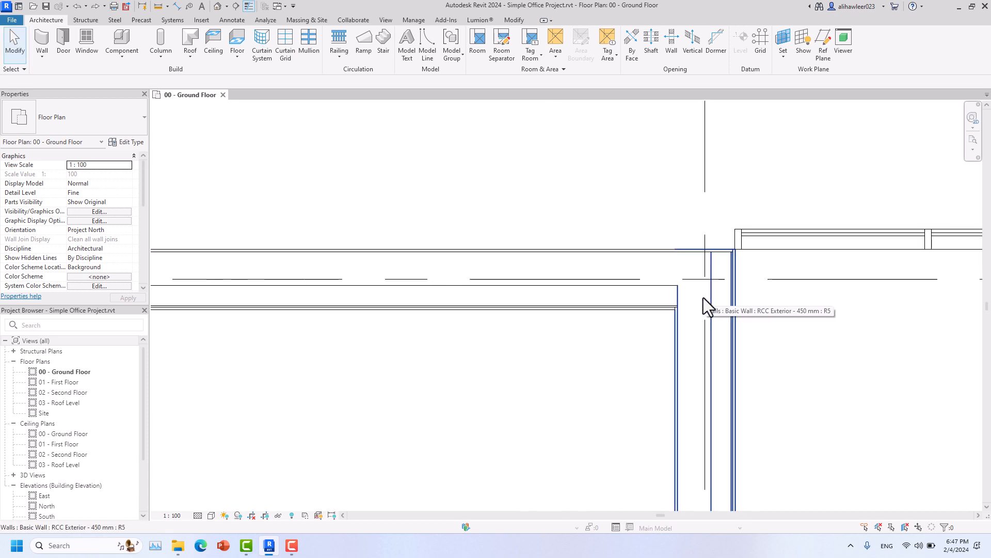
scroll(703, 297, up, 1)
click(703, 292)
drag(707, 270, 733, 194)
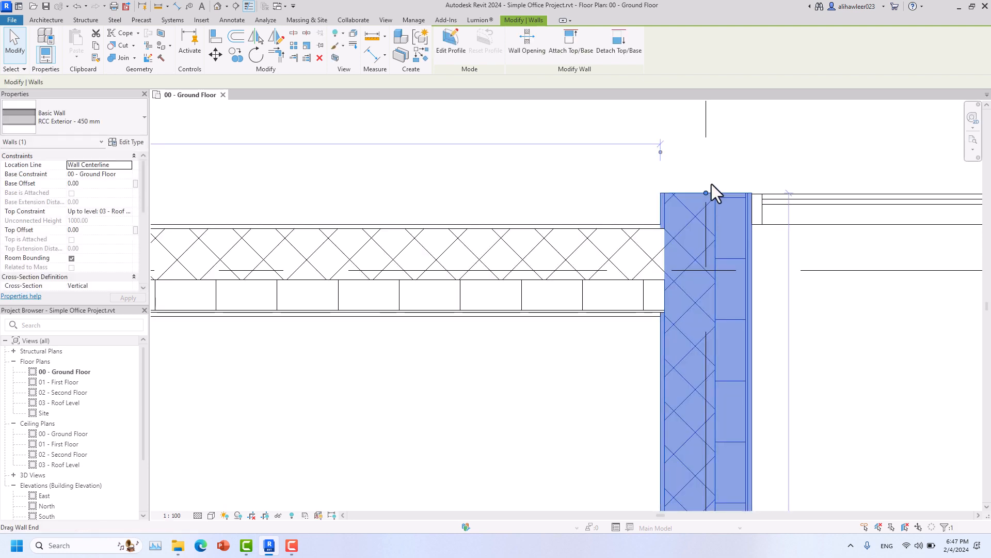
key(r)
key(s)
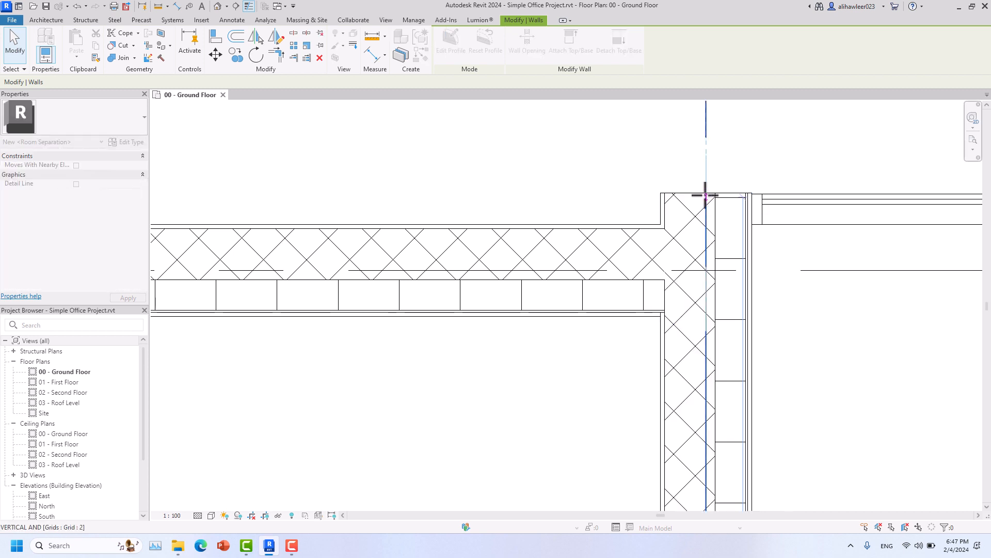
drag(705, 195, 706, 193)
click(727, 172)
click(728, 202)
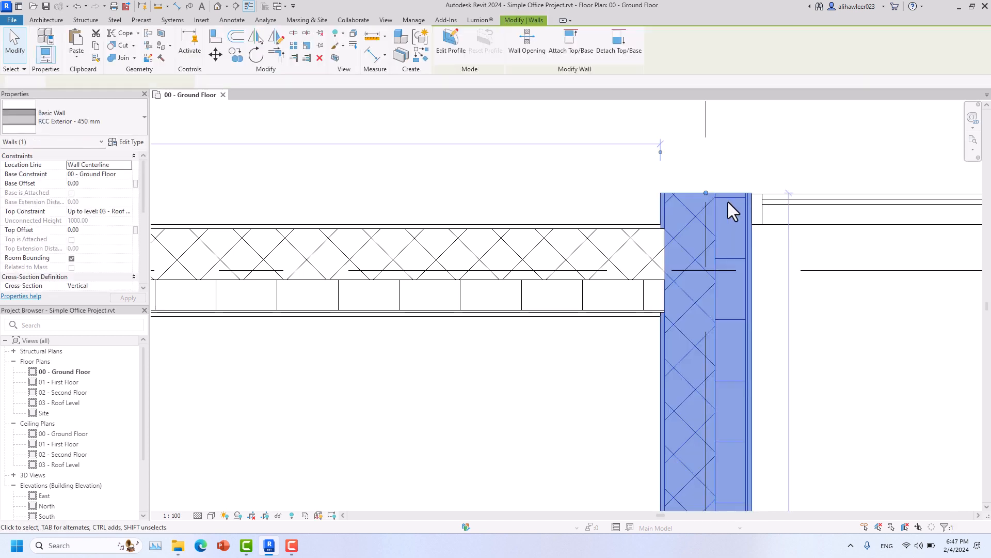
scroll(728, 203, up, 4)
drag(651, 174, 658, 178)
click(695, 150)
- Select the top horizontal RCC Exterior wall and bring its far corner into view
scroll(695, 151, down, 5)
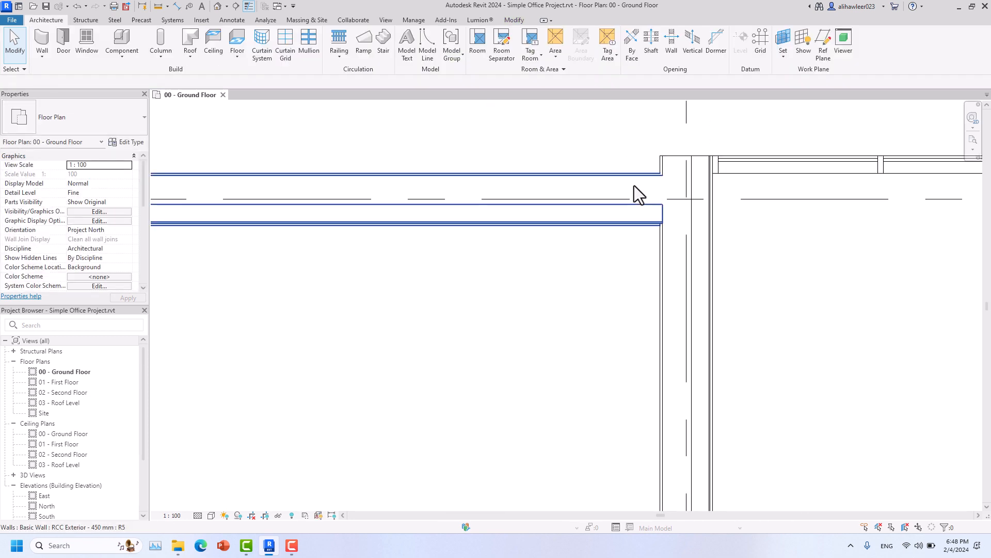
click(632, 187)
scroll(624, 194, down, 2)
mouse_move(615, 217)
middle_down()
mouse_move(553, 263)
mouse_move(688, 325)
middle_up()
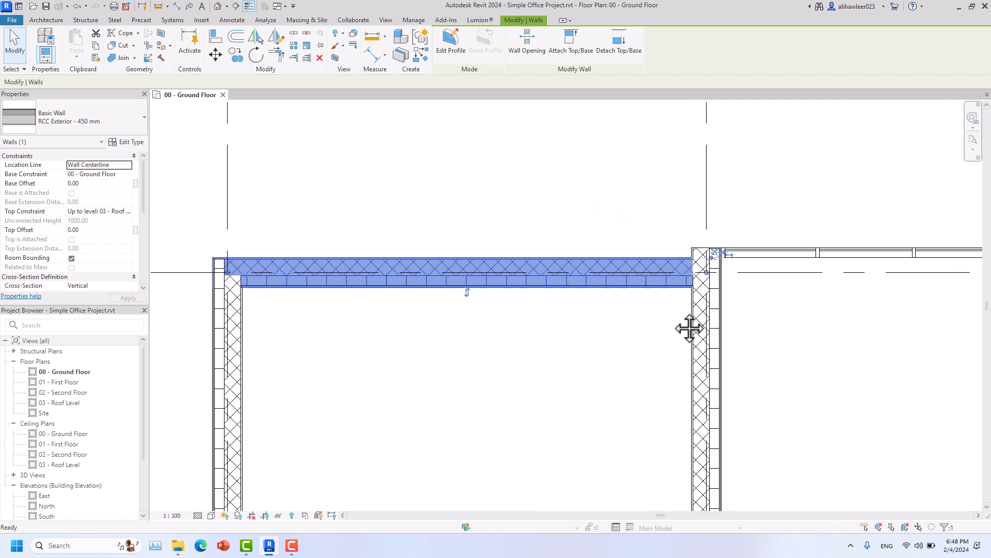
- Align the horizontal RCC Exterior wall's outer face flush to the corner reference face using AL
click(607, 328)
key(a)
key(l)
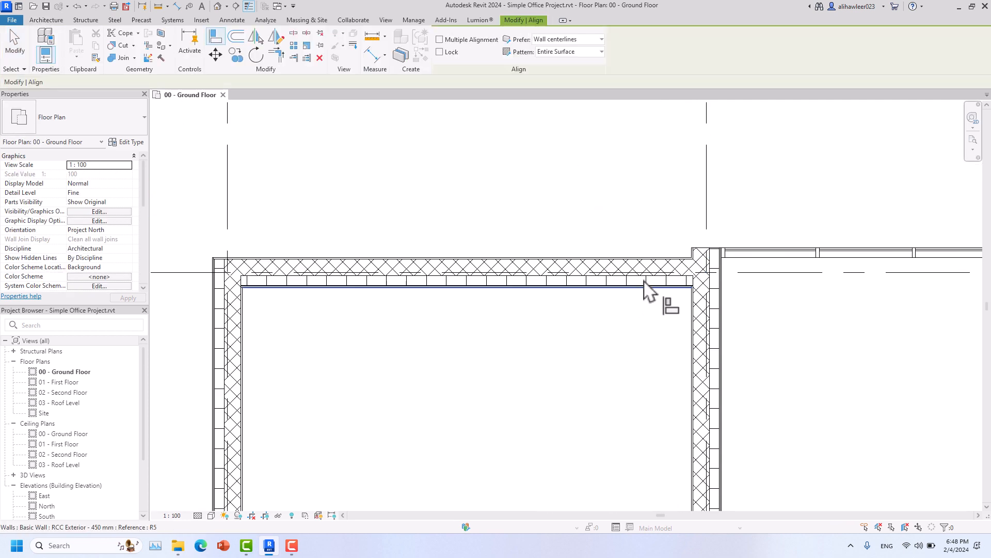
click(705, 248)
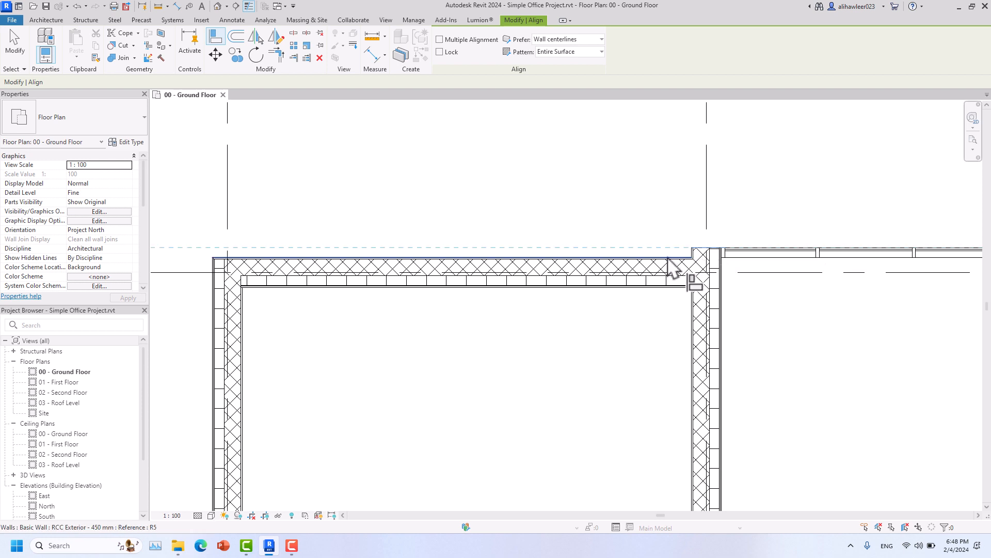
click(667, 257)
scroll(624, 359, down, 3)
middle_drag(522, 274, 448, 168)
scroll(475, 187, down, 3)
scroll(500, 387, up, 5)
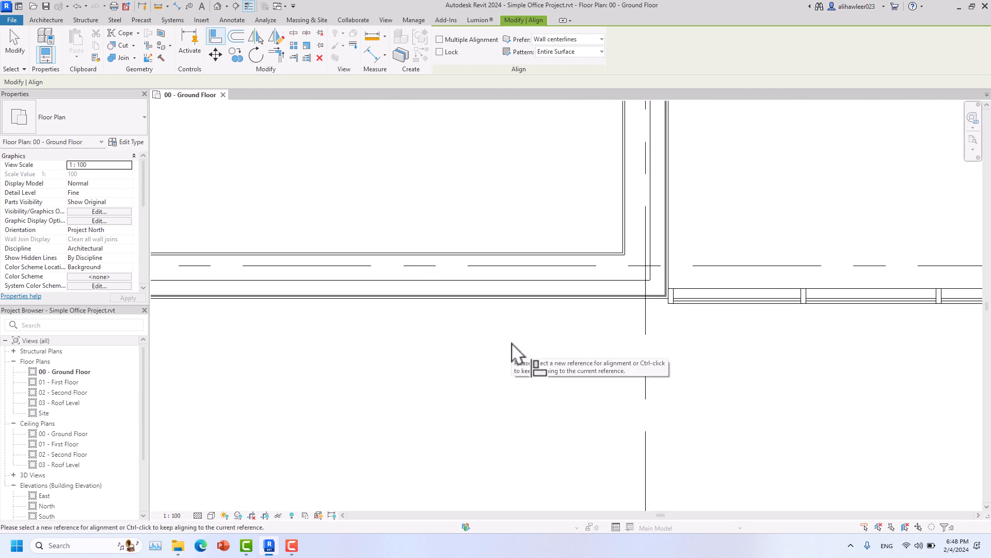
- Shorten the storefront curtain wall by pulling its end right, away from the corner
click(24, 48)
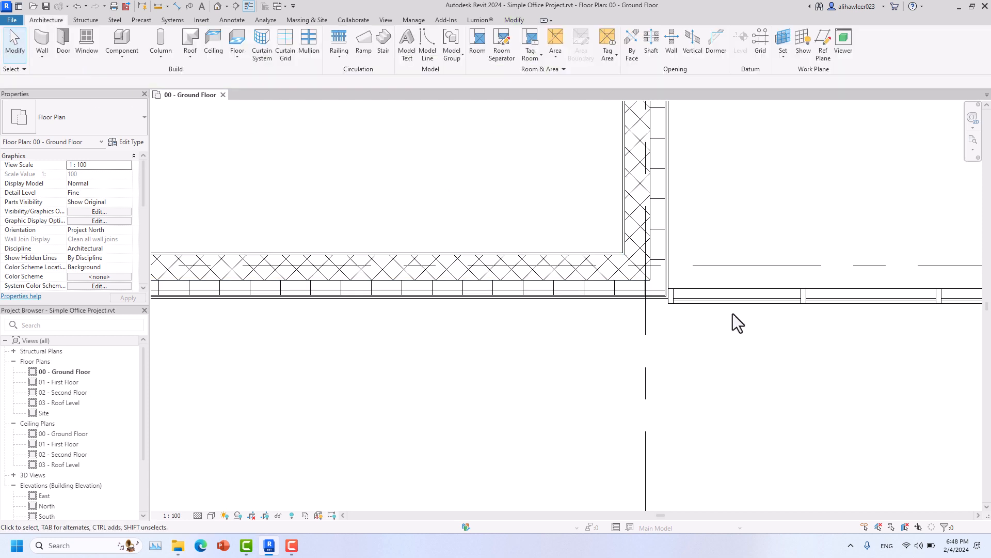
click(707, 294)
drag(646, 296, 726, 294)
key(Escape)
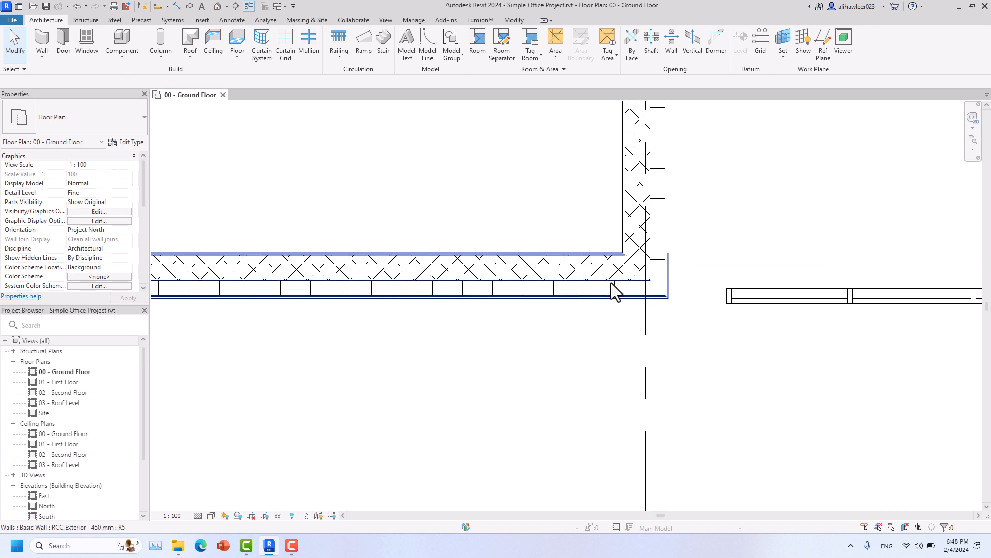
scroll(614, 286, down, 3)
mouse_move(624, 343)
middle_down()
mouse_move(575, 328)
mouse_move(560, 299)
middle_up()
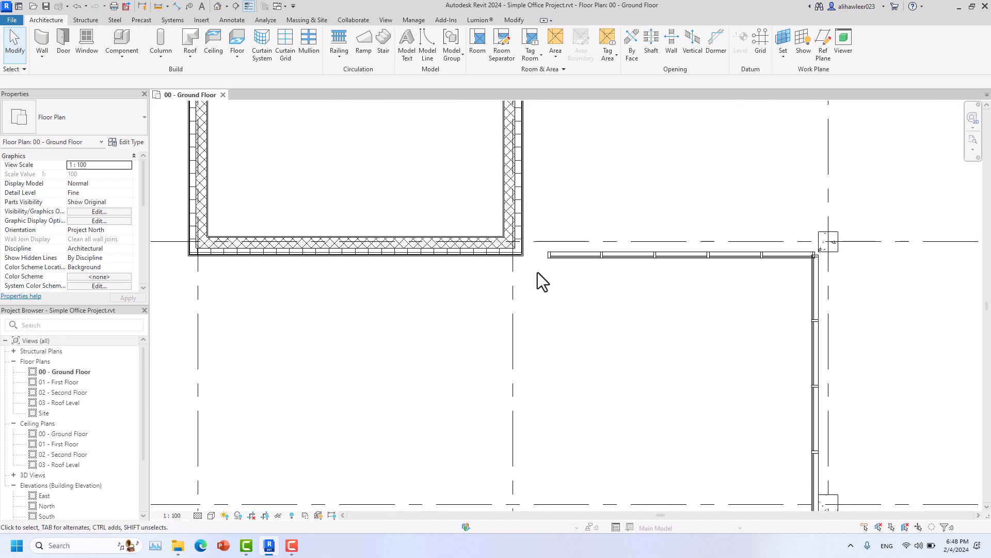
- Align the horizontal exterior wall's face flush with the grid-corner column
key(a)
key(l)
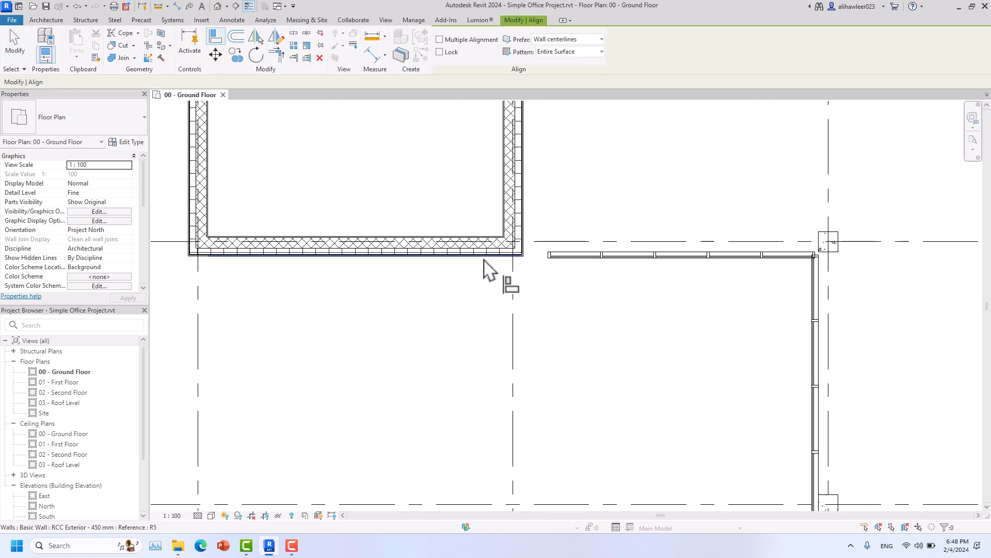
click(485, 257)
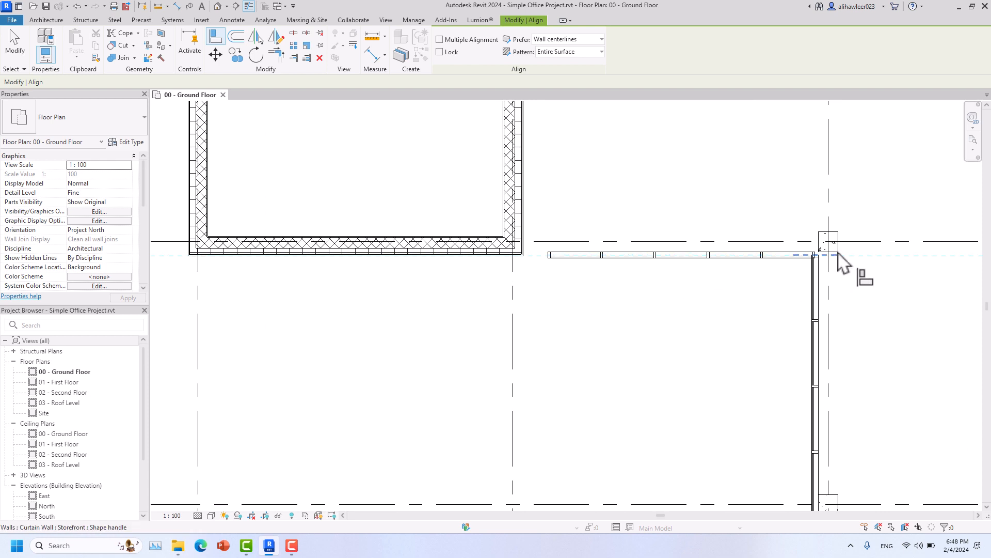
key(Escape)
key(Escape)
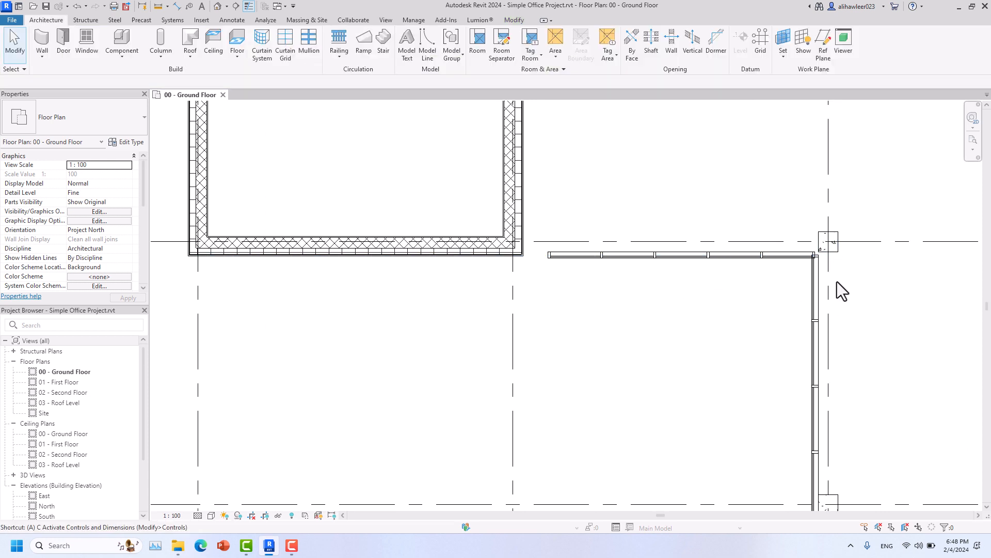
key(a)
key(l)
scroll(835, 257, up, 3)
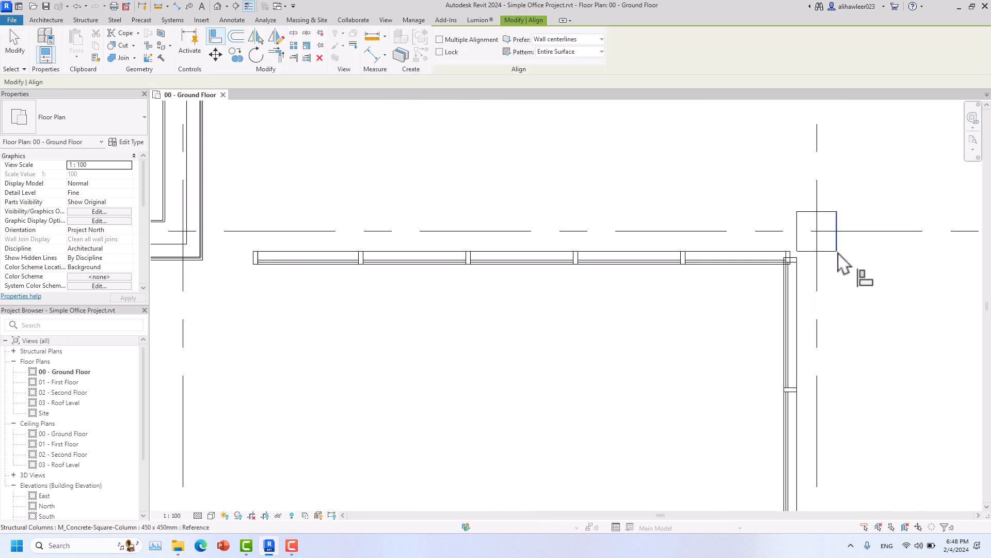
scroll(824, 252, down, 3)
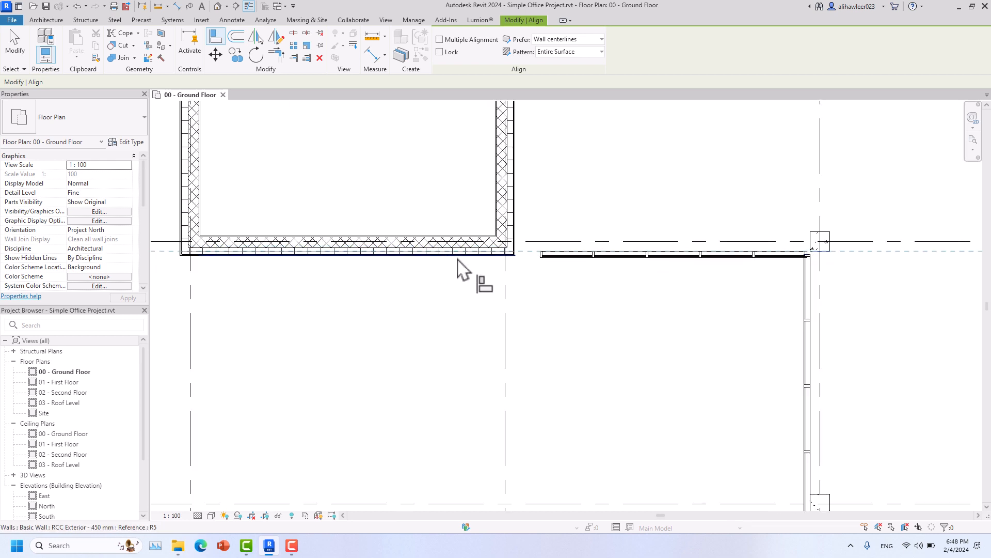
scroll(496, 261, up, 3)
scroll(518, 261, up, 2)
click(533, 249)
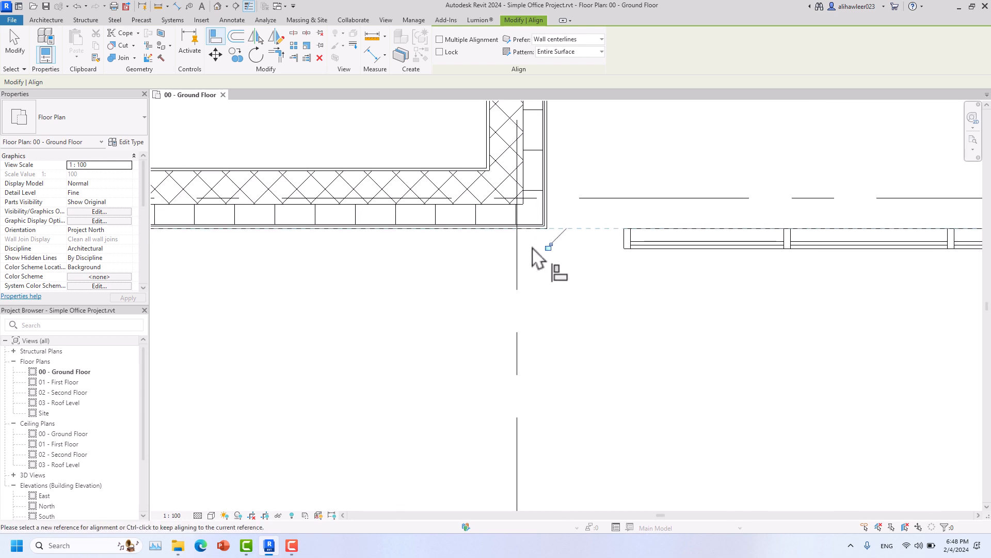
click(516, 243)
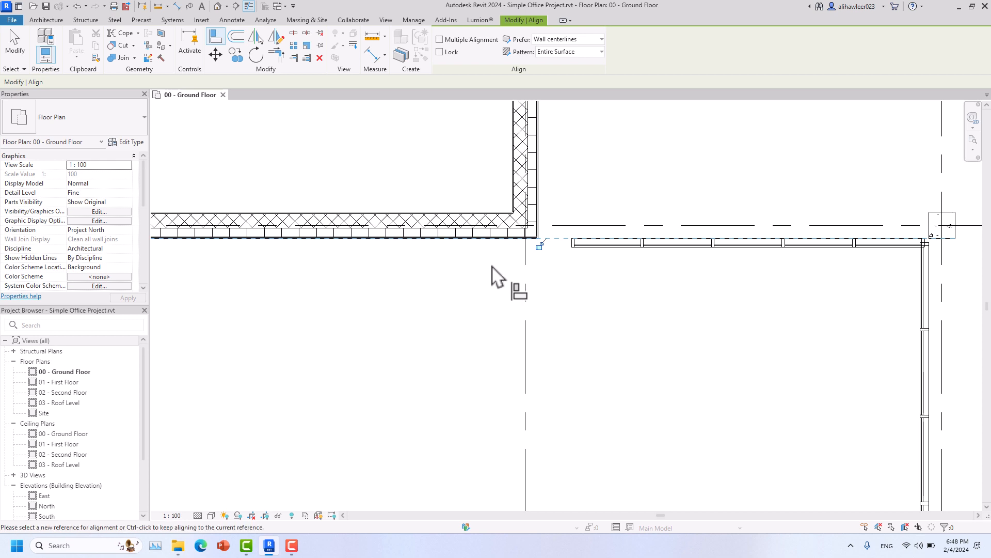
key(Escape)
- Extend the storefront curtain wall's left end to 650.00 long toward the exterior wall
click(577, 242)
drag(573, 242, 526, 257)
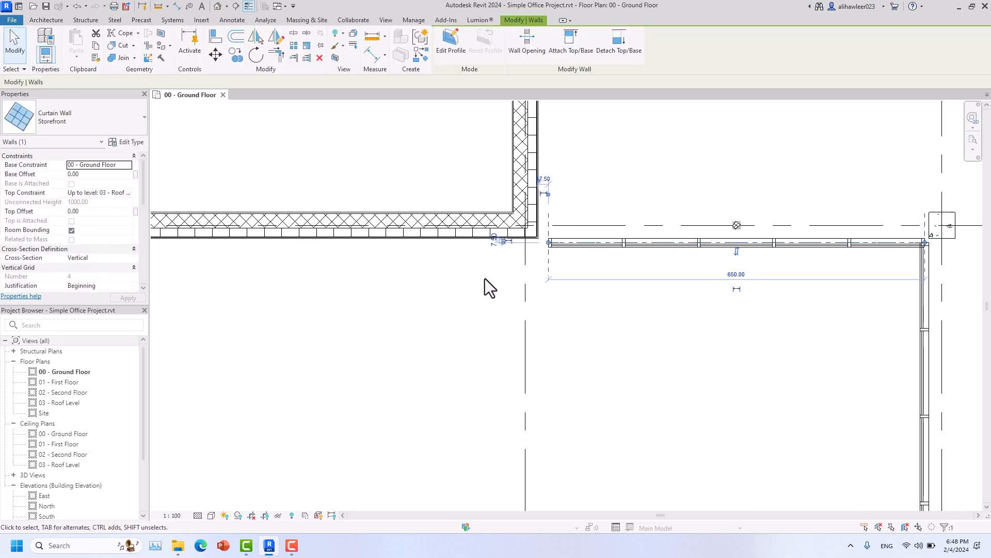
key(Escape)
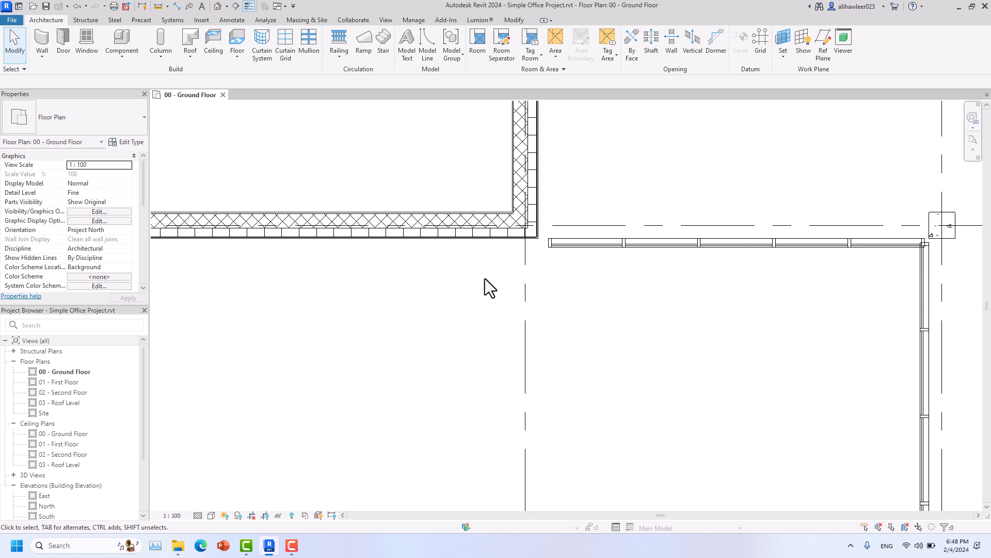
- Nudge the horizontal exterior wall down and back up to adjust its position
click(449, 232)
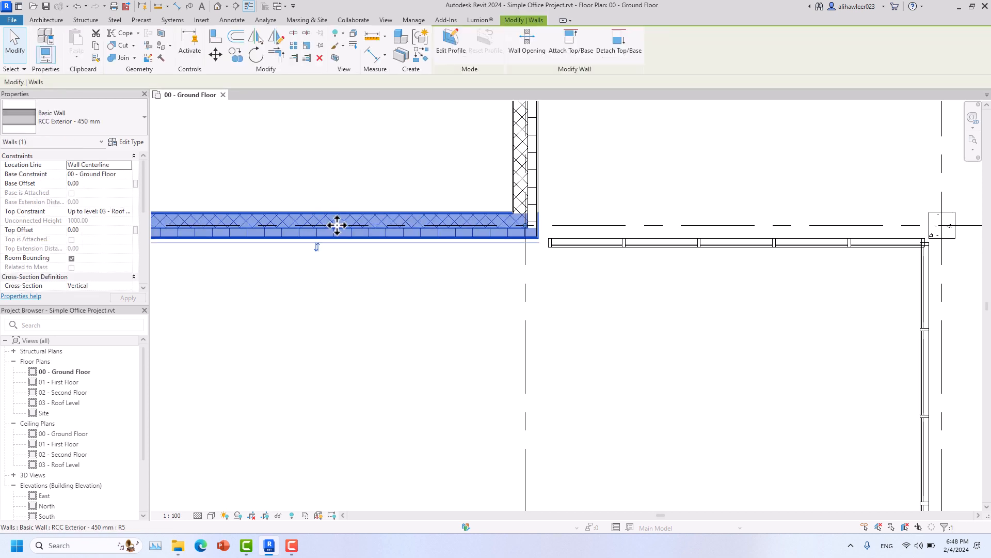
key(Down)
key(Down)
key(Down)
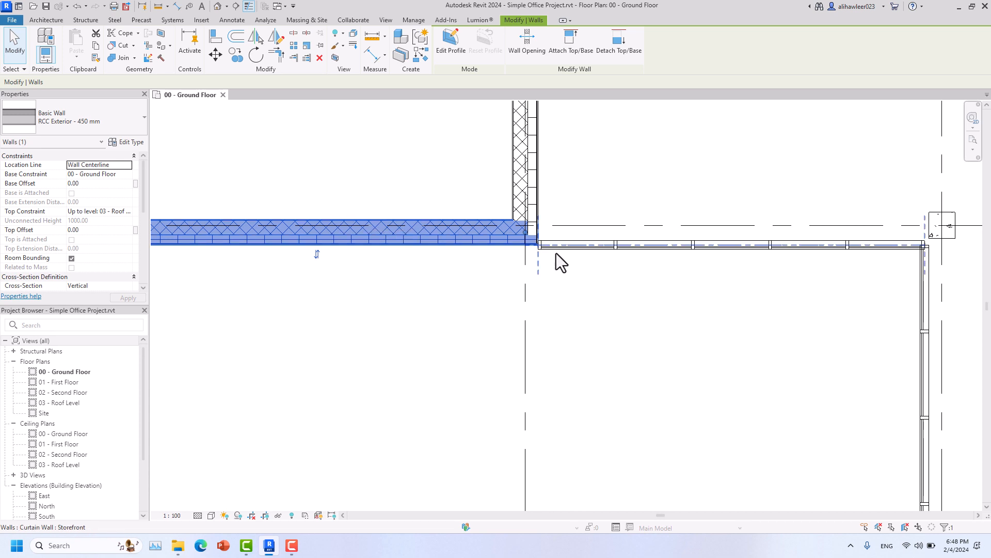
click(527, 243)
drag(592, 245, 594, 242)
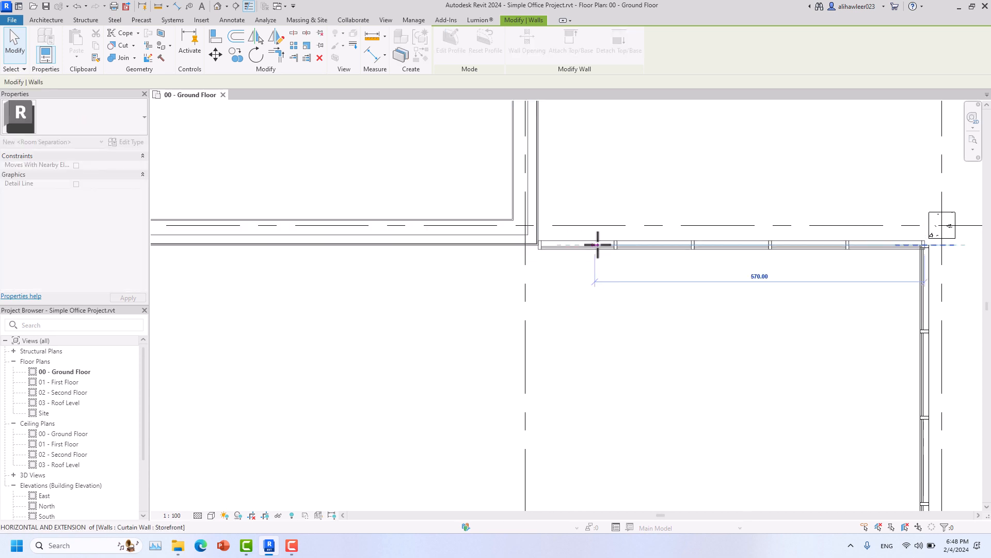
click(408, 240)
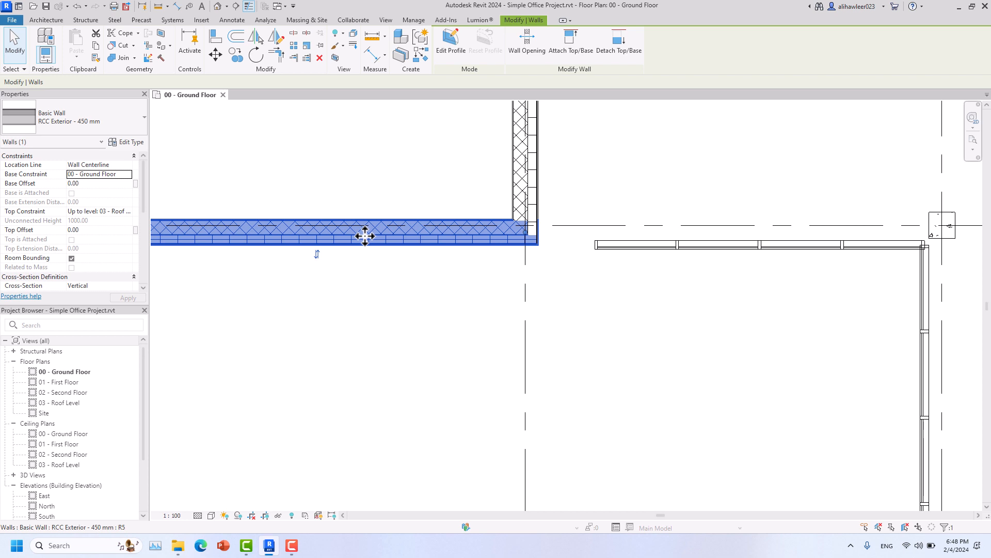
key(Down)
key(Down)
key(Up)
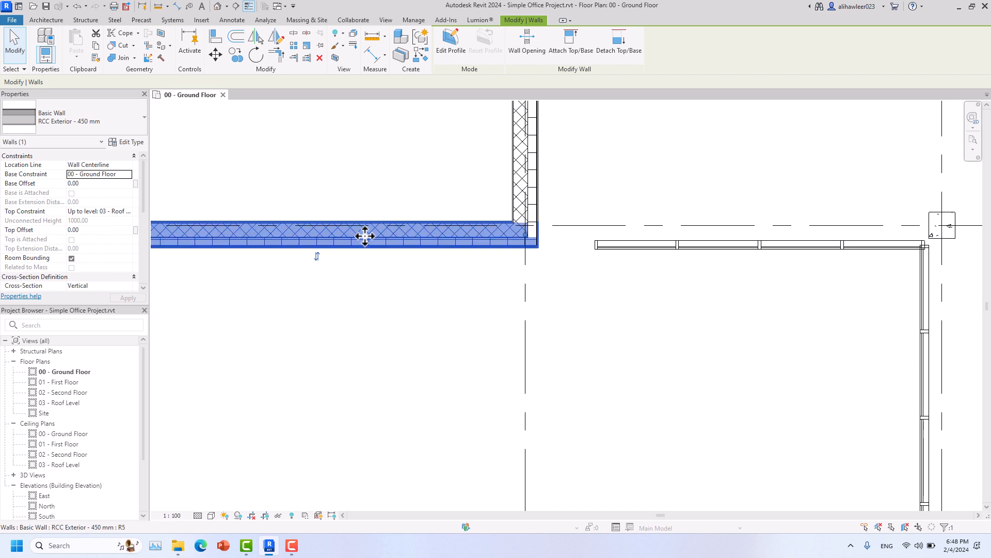
- Pull the storefront curtain wall's left end back so it stops short of the RCC wall corner
click(613, 248)
scroll(602, 245, up, 5)
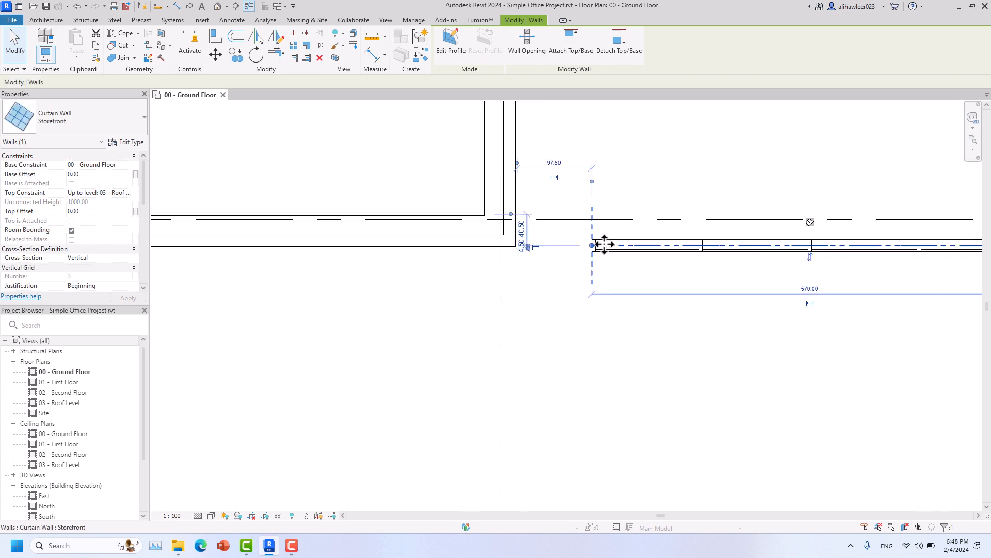
drag(547, 243, 411, 242)
drag(405, 285, 404, 285)
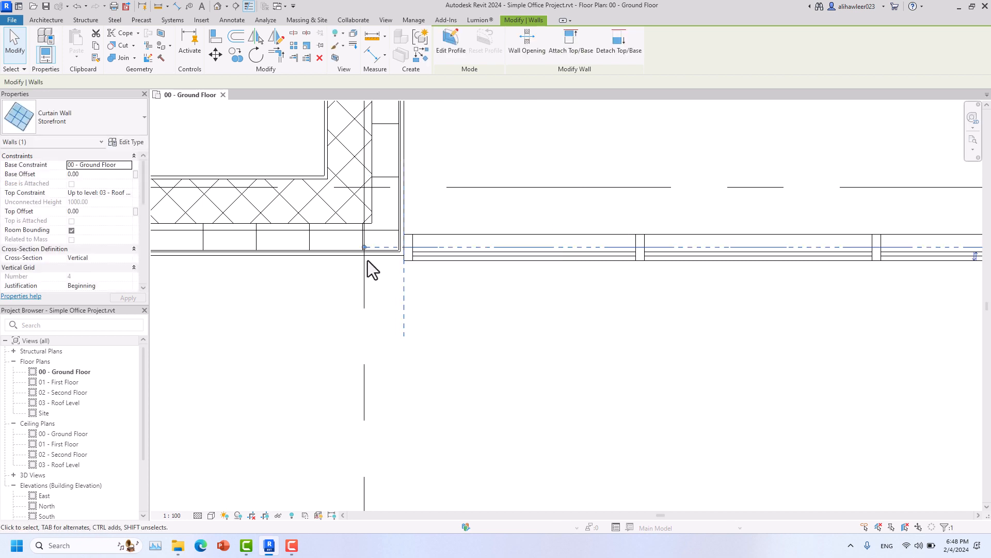
drag(364, 248, 462, 250)
key(Escape)
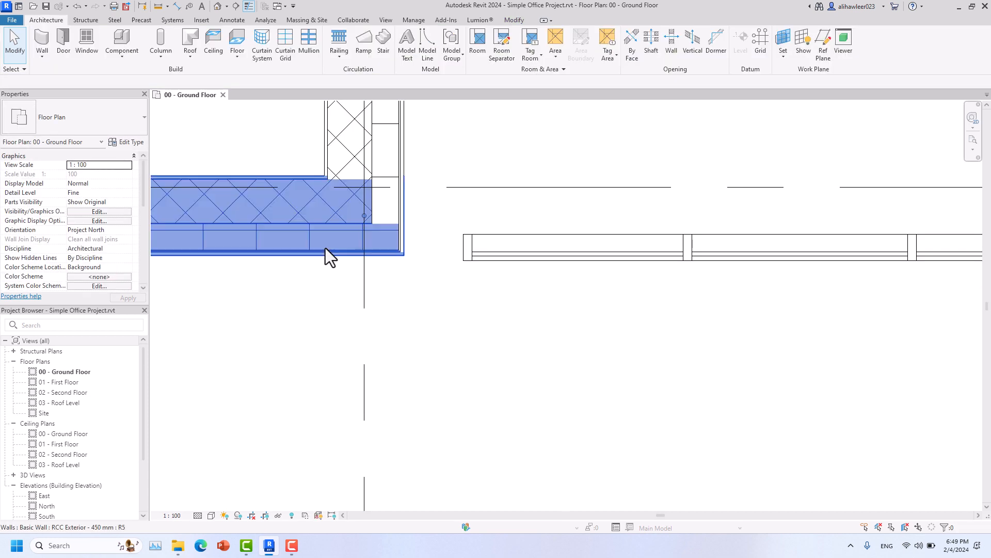
click(326, 248)
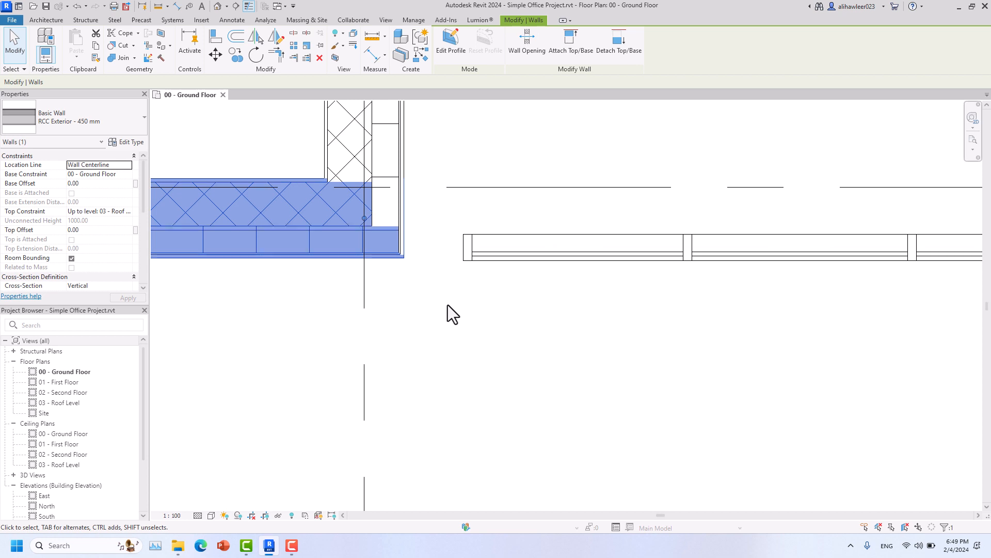
key(Escape)
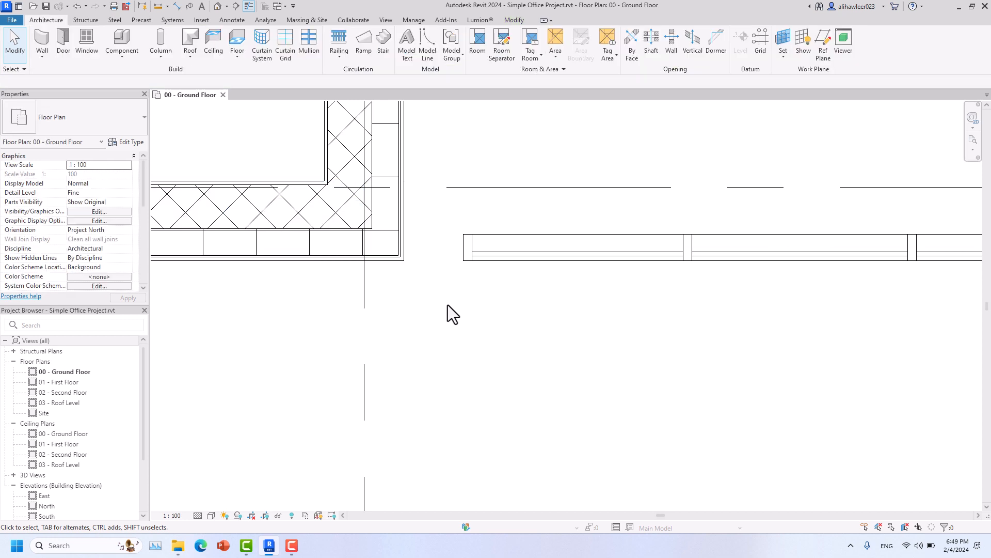
- Align the RCC wall's outer face to a temporary model line from the curtain wall's end mullion, then delete the line
click(428, 52)
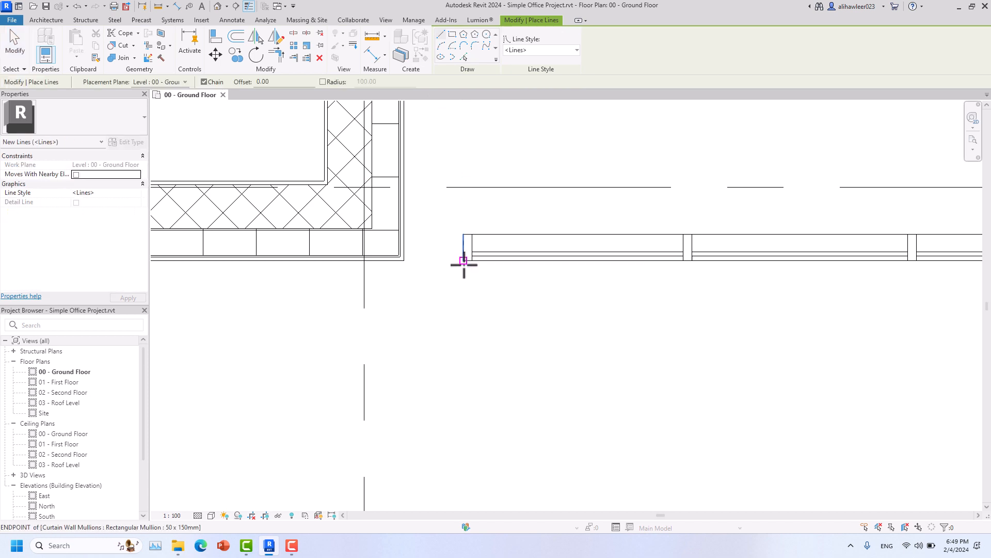
click(443, 261)
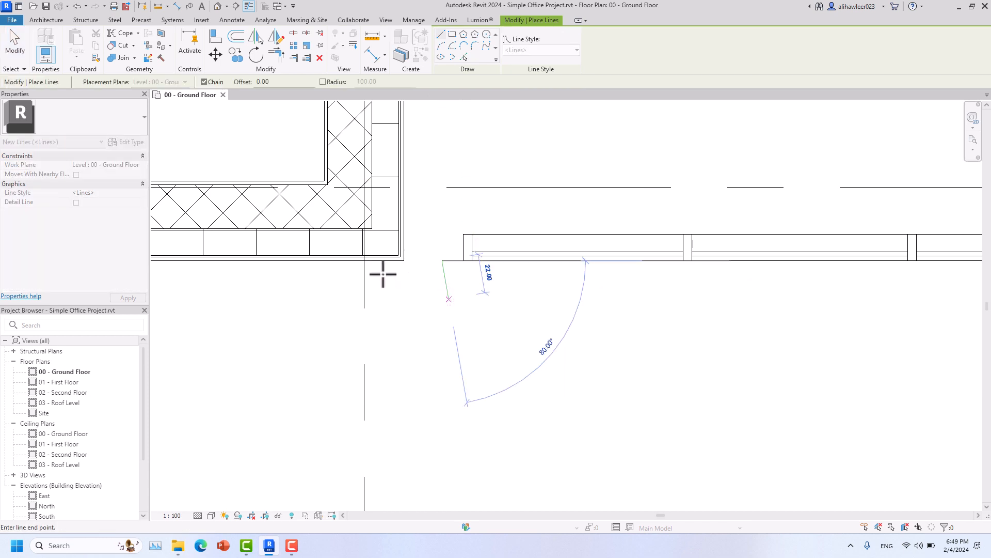
click(22, 53)
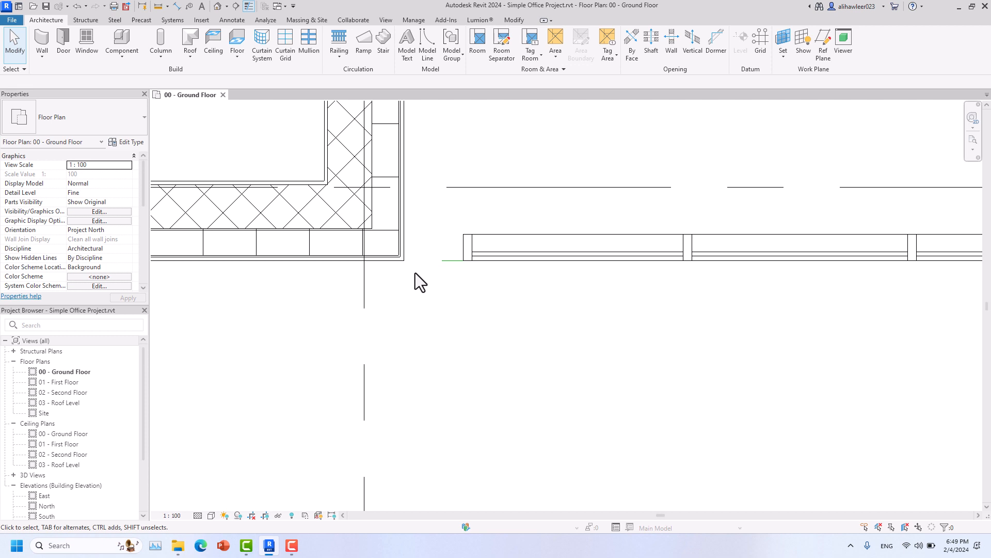
key(a)
key(l)
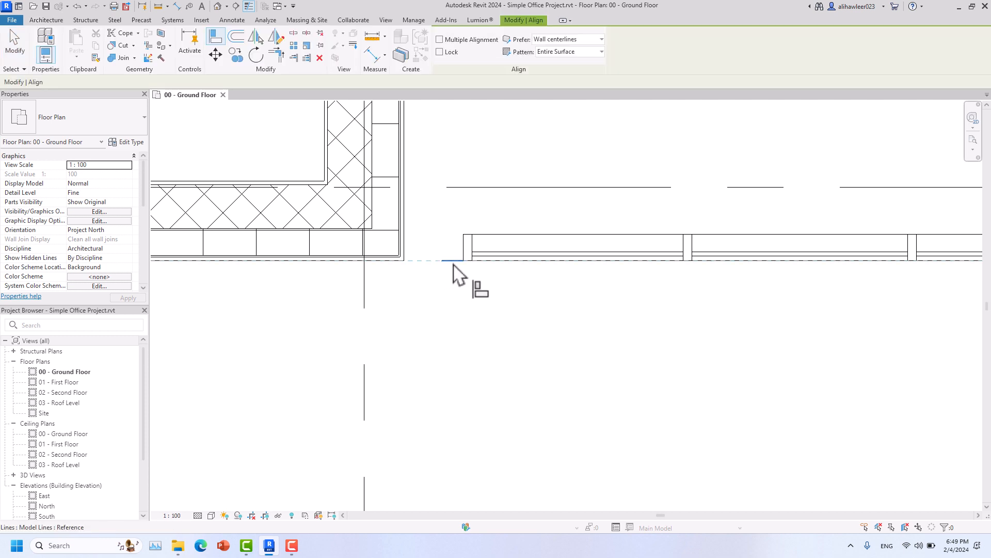
click(392, 266)
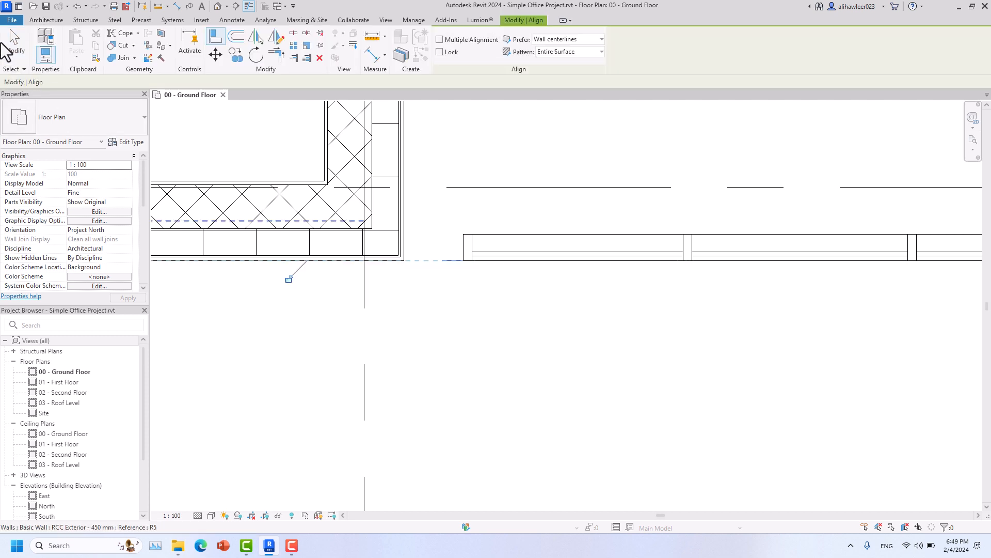
click(14, 47)
click(444, 266)
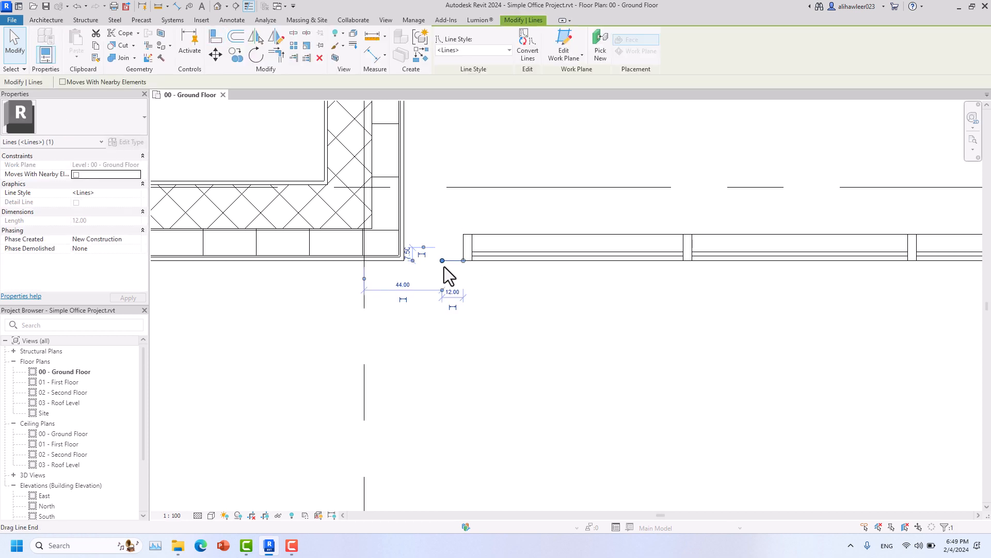
key(Delete)
- Drag the storefront curtain wall's end back to meet the RCC Exterior wall
click(463, 250)
drag(463, 248, 404, 246)
click(439, 348)
scroll(440, 348, down, 5)
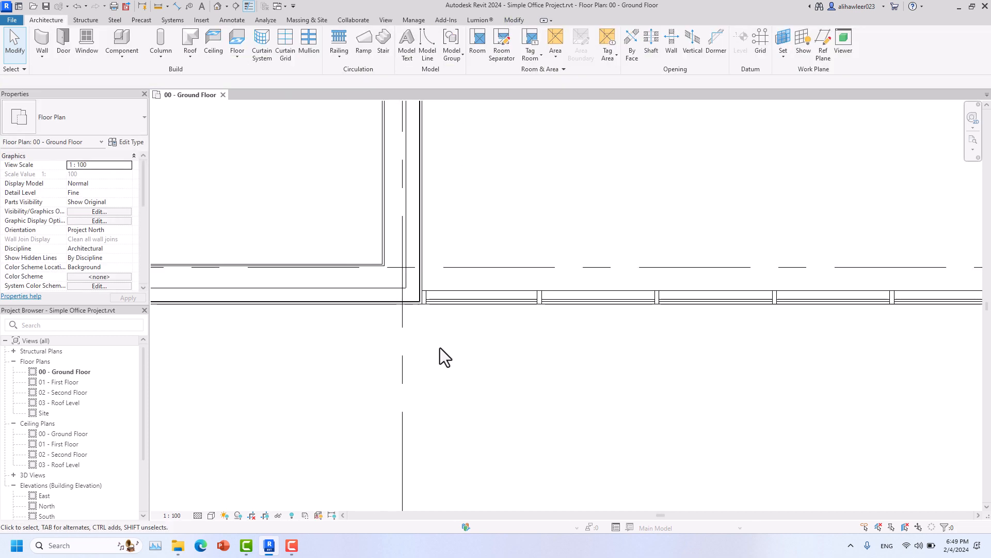
- At the next corner, shorten the storefront curtain wall away from the RCC wall
middle_drag(580, 419, 645, 556)
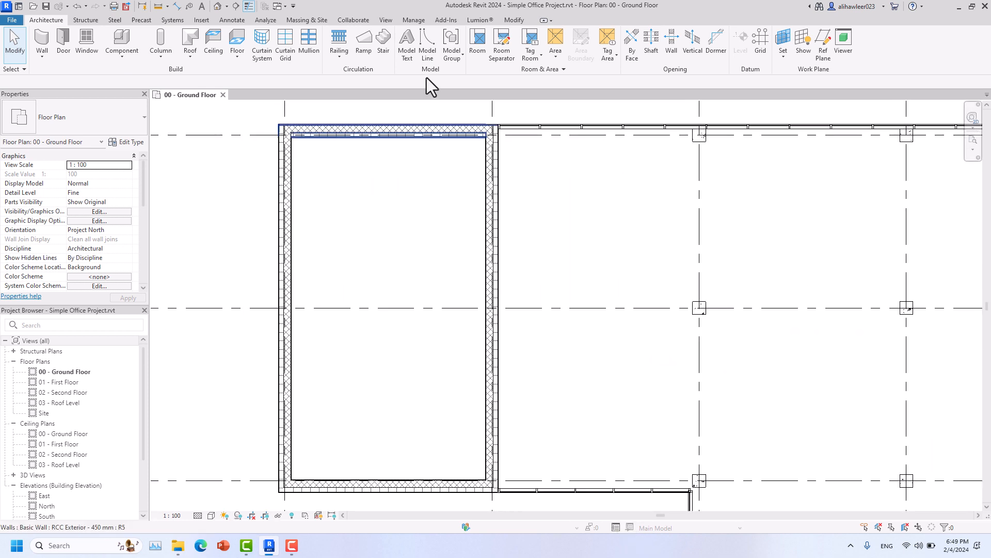
scroll(496, 134, up, 5)
middle_drag(588, 390, 637, 530)
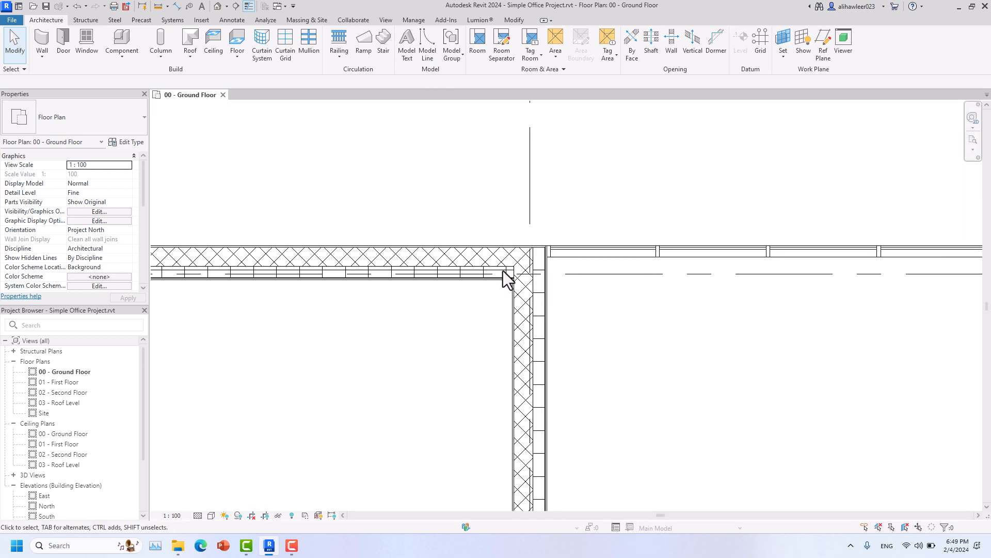
scroll(528, 247, up, 7)
click(615, 268)
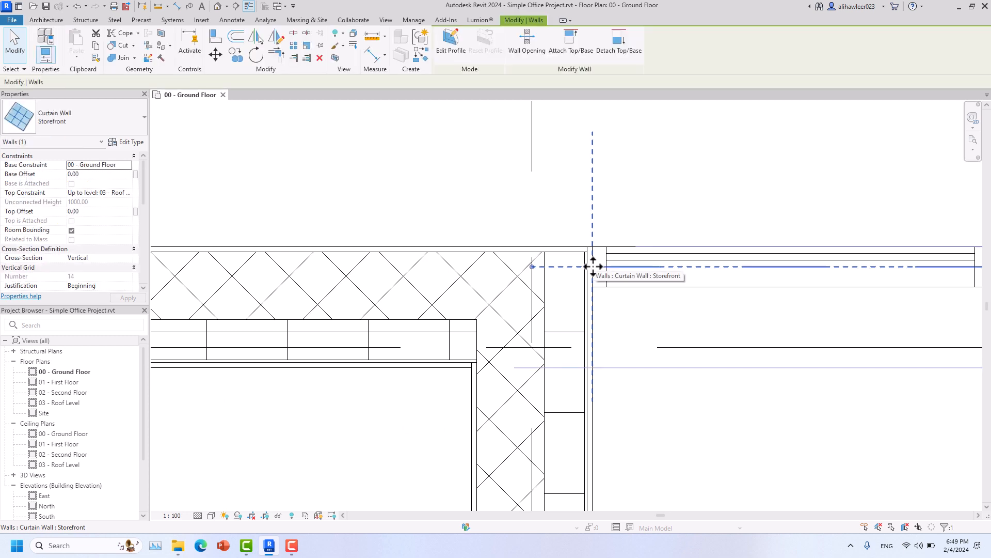
drag(532, 266, 695, 268)
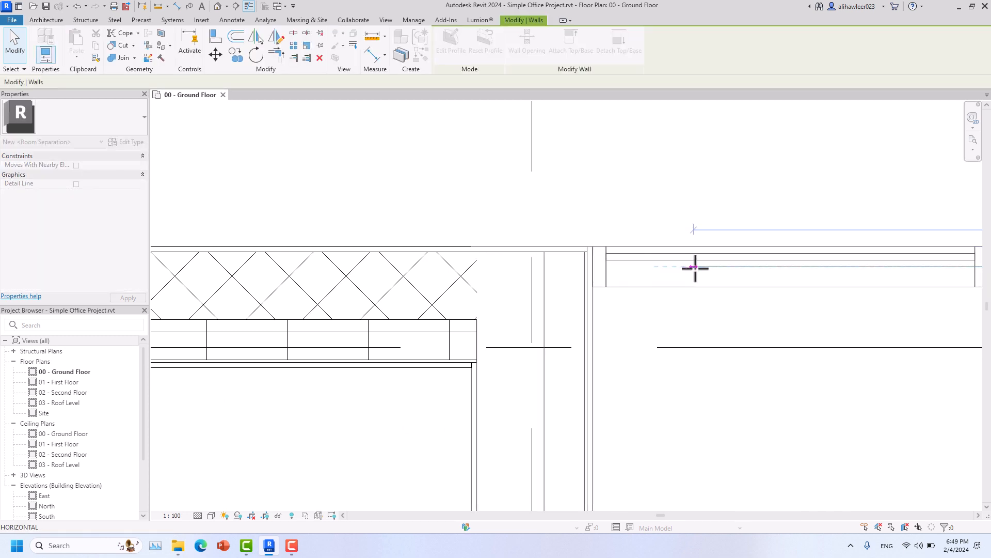
click(616, 213)
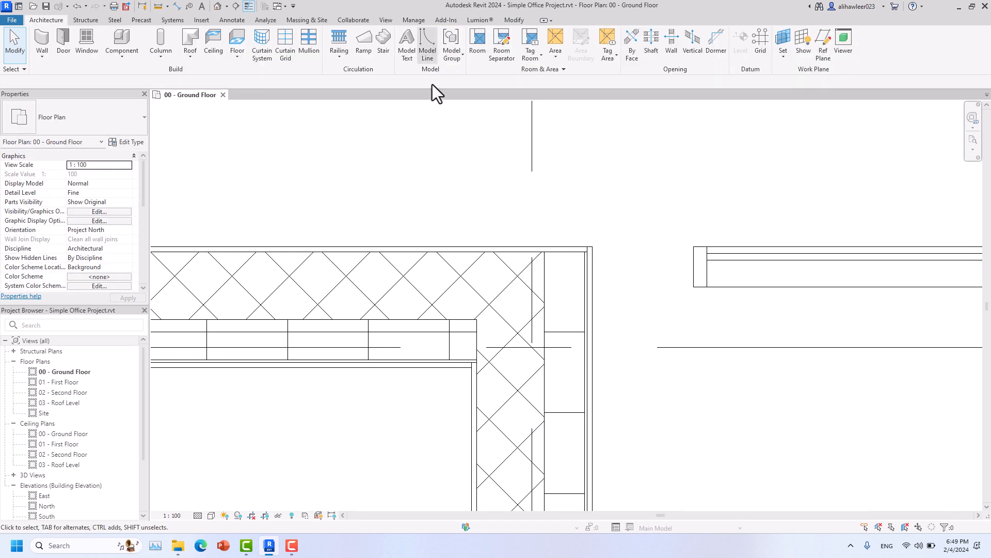
- Align the RCC wall's top face to a temporary model line (LI) at the mullion end, then delete it
key(l)
key(i)
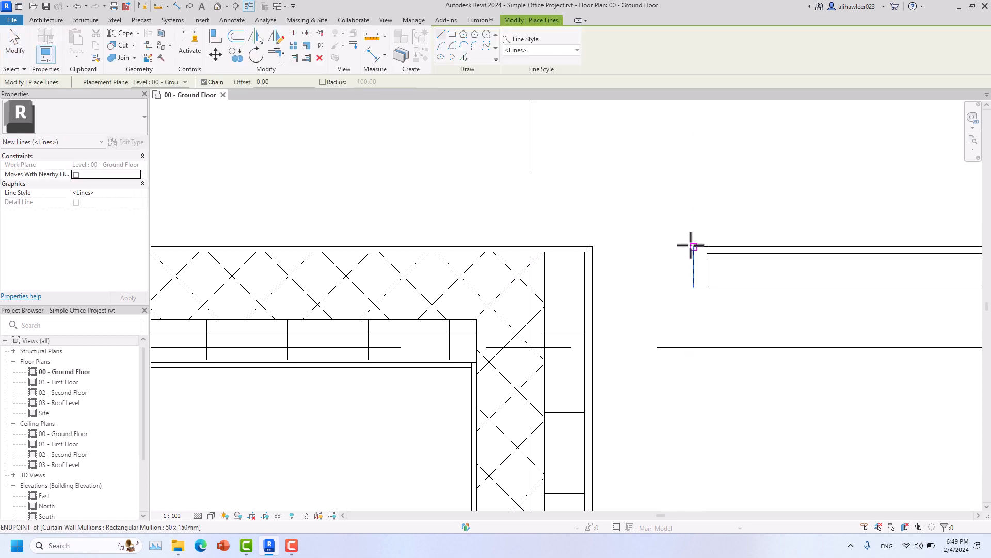
click(657, 247)
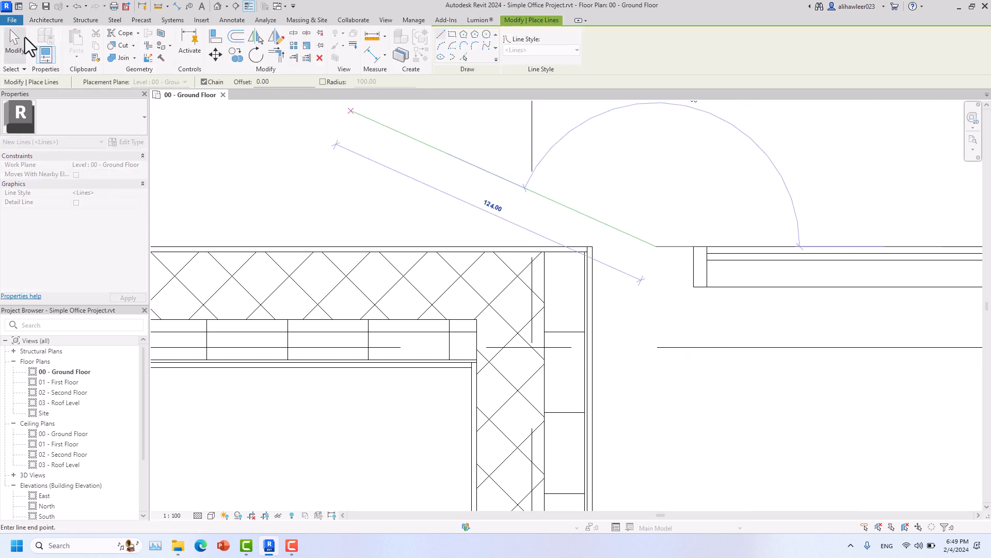
click(25, 37)
key(a)
key(l)
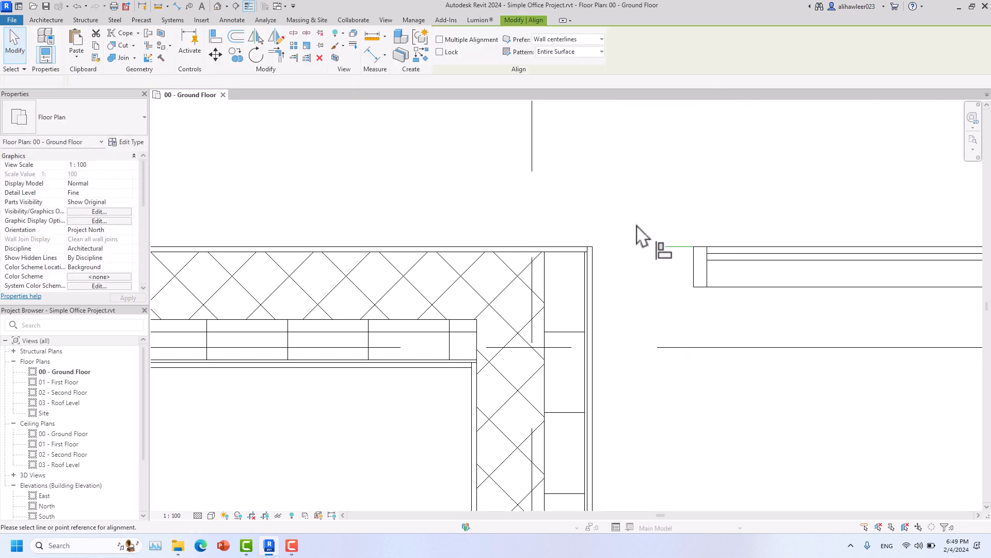
click(573, 249)
click(15, 63)
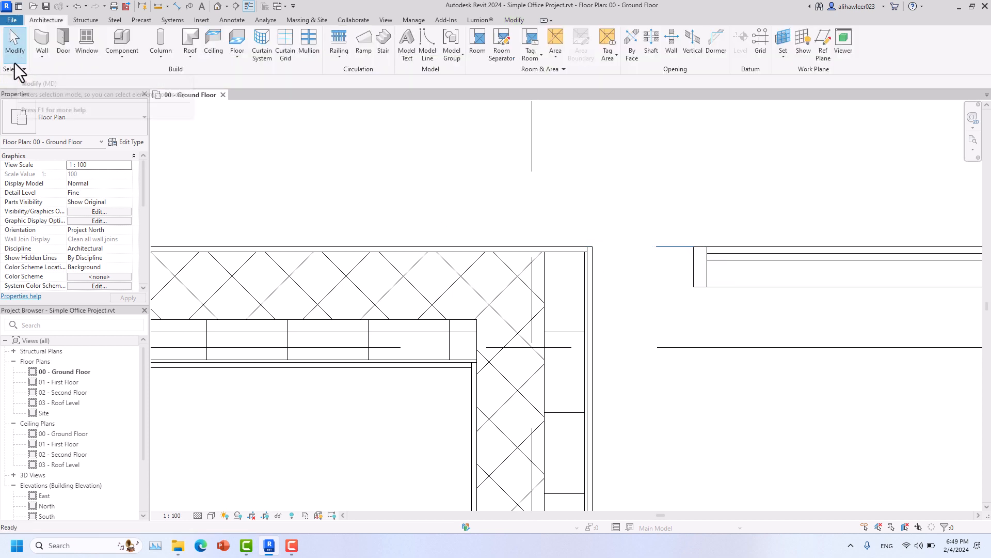
click(673, 242)
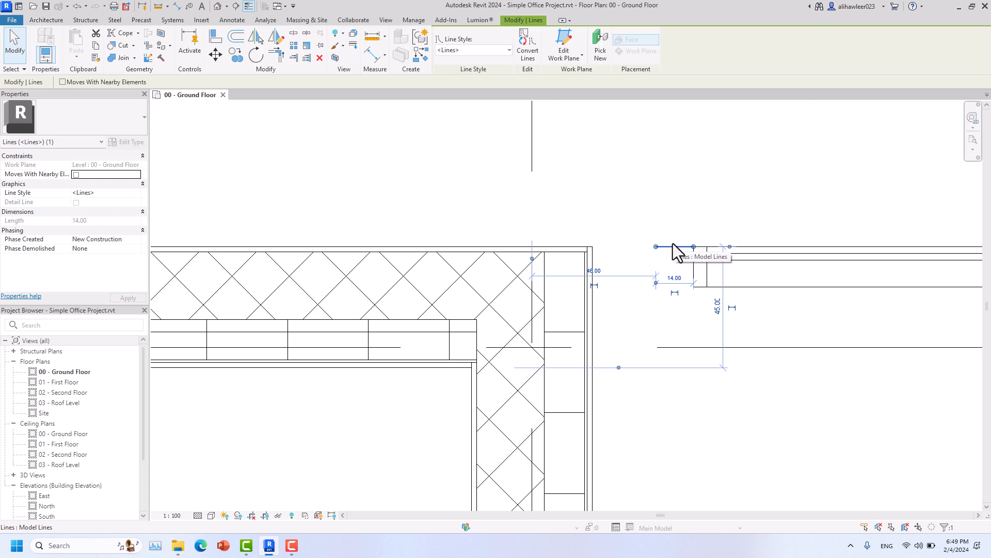
key(Delete)
- Stretch the storefront curtain wall back to butt against the RCC Exterior wall
click(691, 256)
drag(694, 267, 593, 267)
key(Escape)
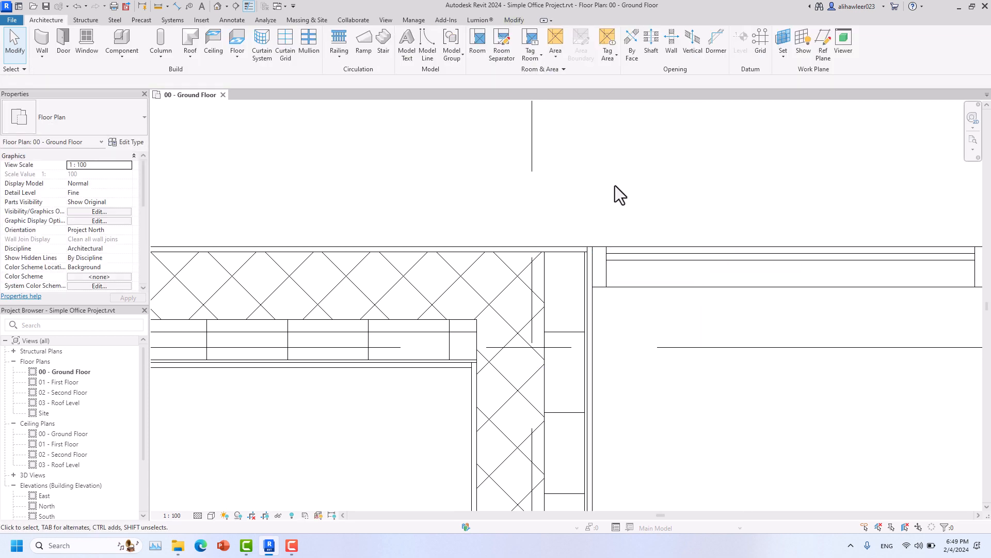
scroll(615, 185, down, 5)
middle_drag(557, 241, 504, 236)
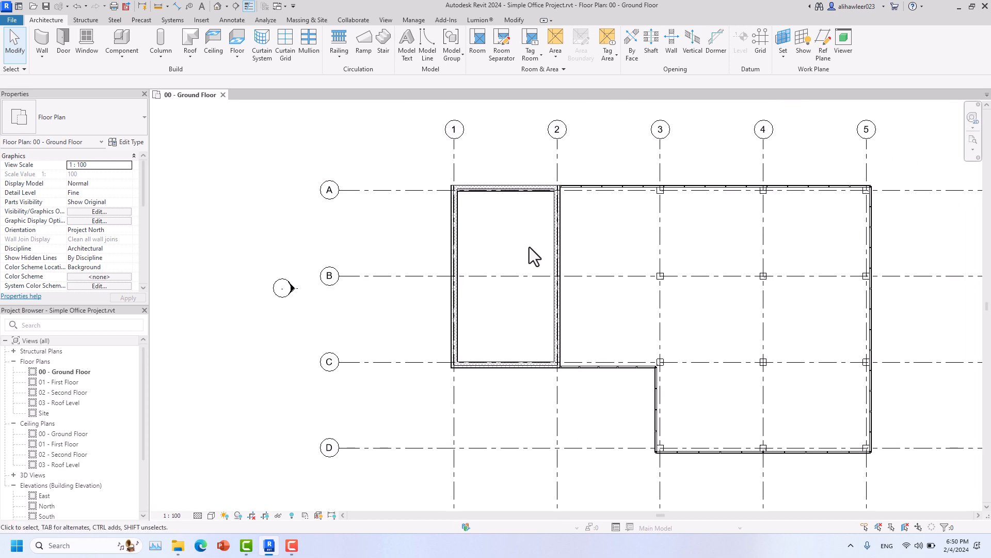
scroll(529, 247, up, 6)
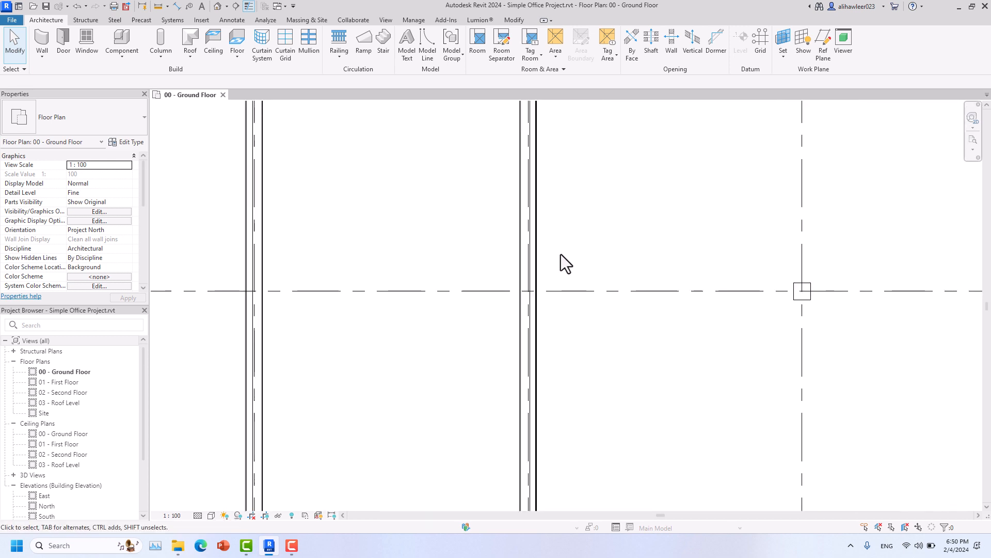
scroll(562, 276, down, 5)
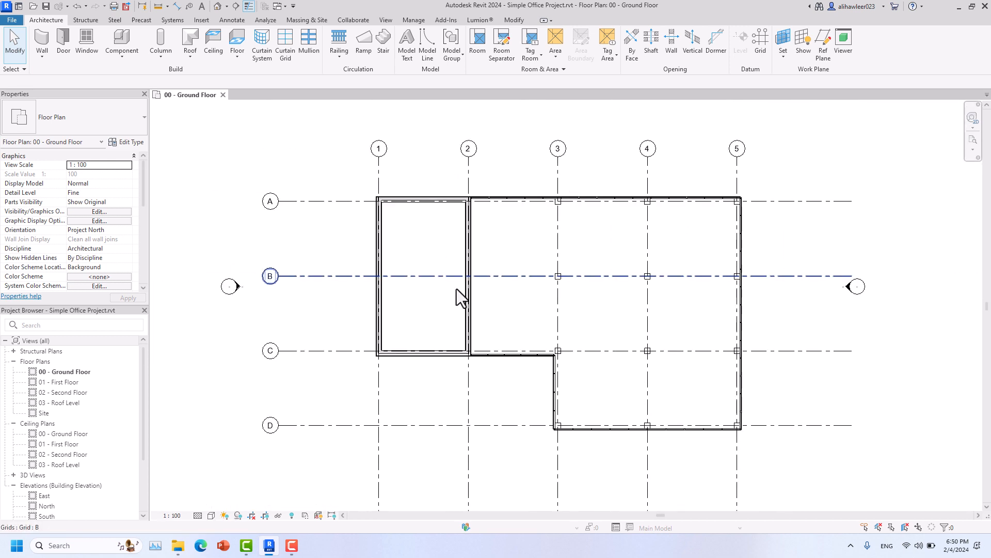
scroll(429, 183, up, 6)
middle_drag(425, 155, 748, 365)
scroll(609, 338, down, 8)
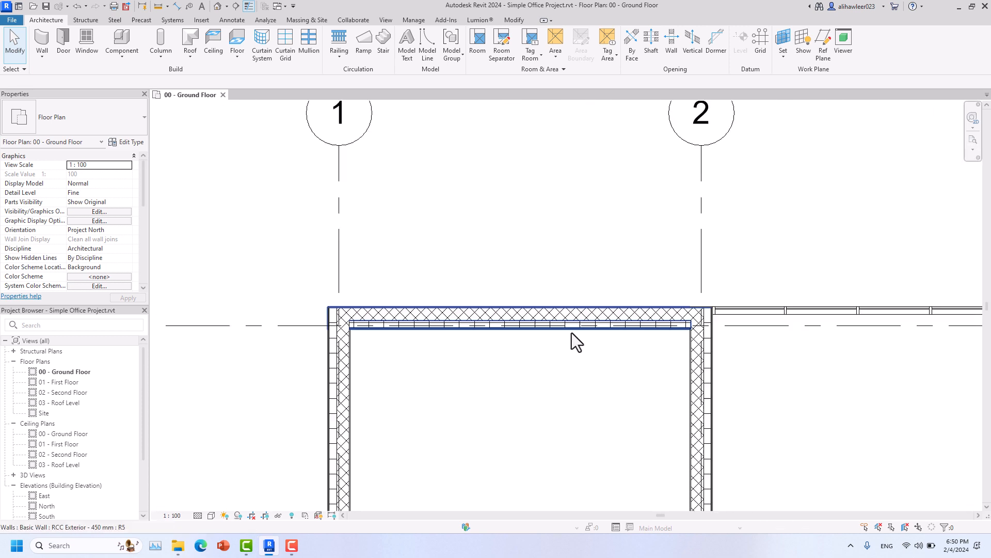
scroll(571, 333, up, 4)
scroll(571, 332, down, 5)
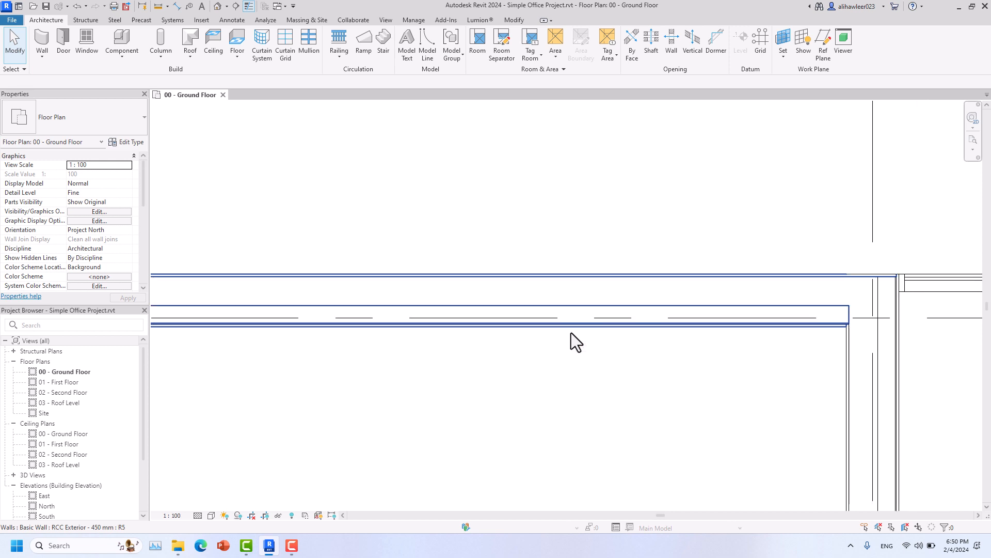
scroll(628, 336, down, 5)
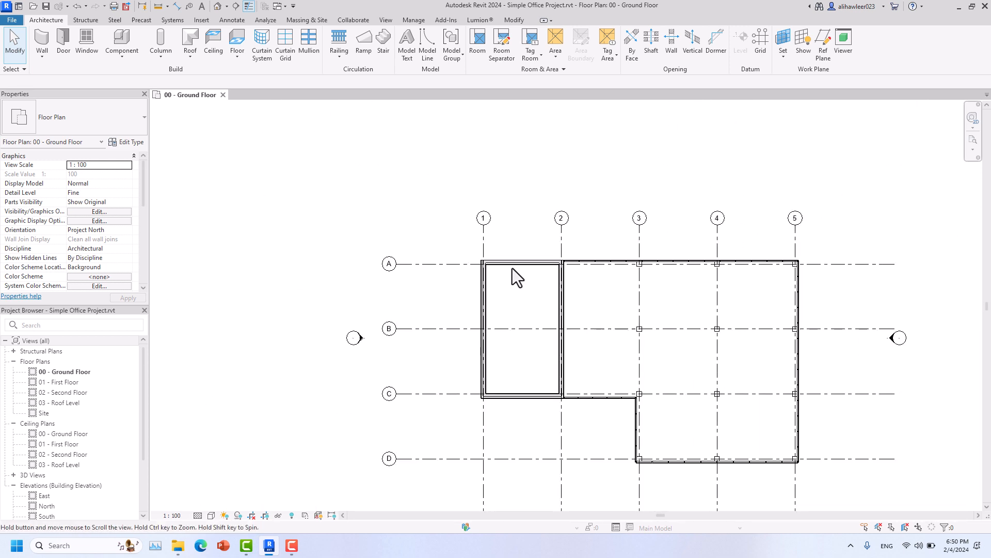